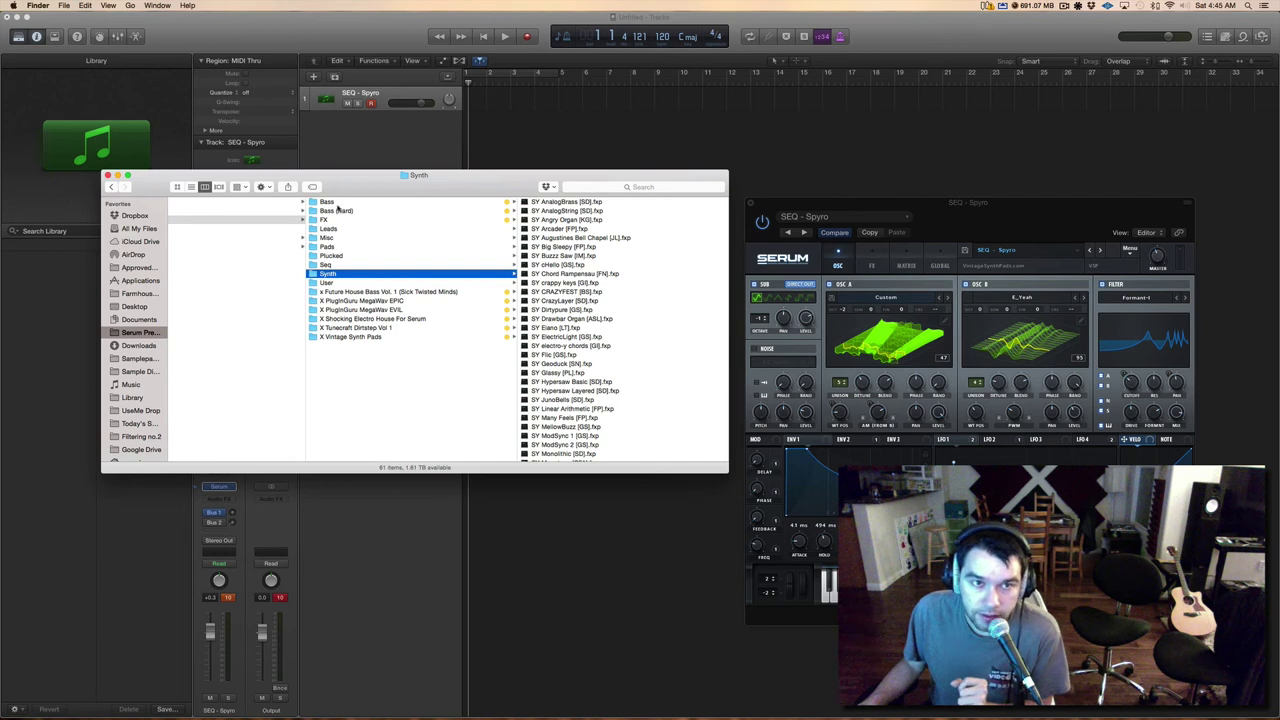
- Move the Serum window clear and narrow the Finder window beside it, showing the preset files in the Synth folder
left_click_drag(955, 224, 957, 196)
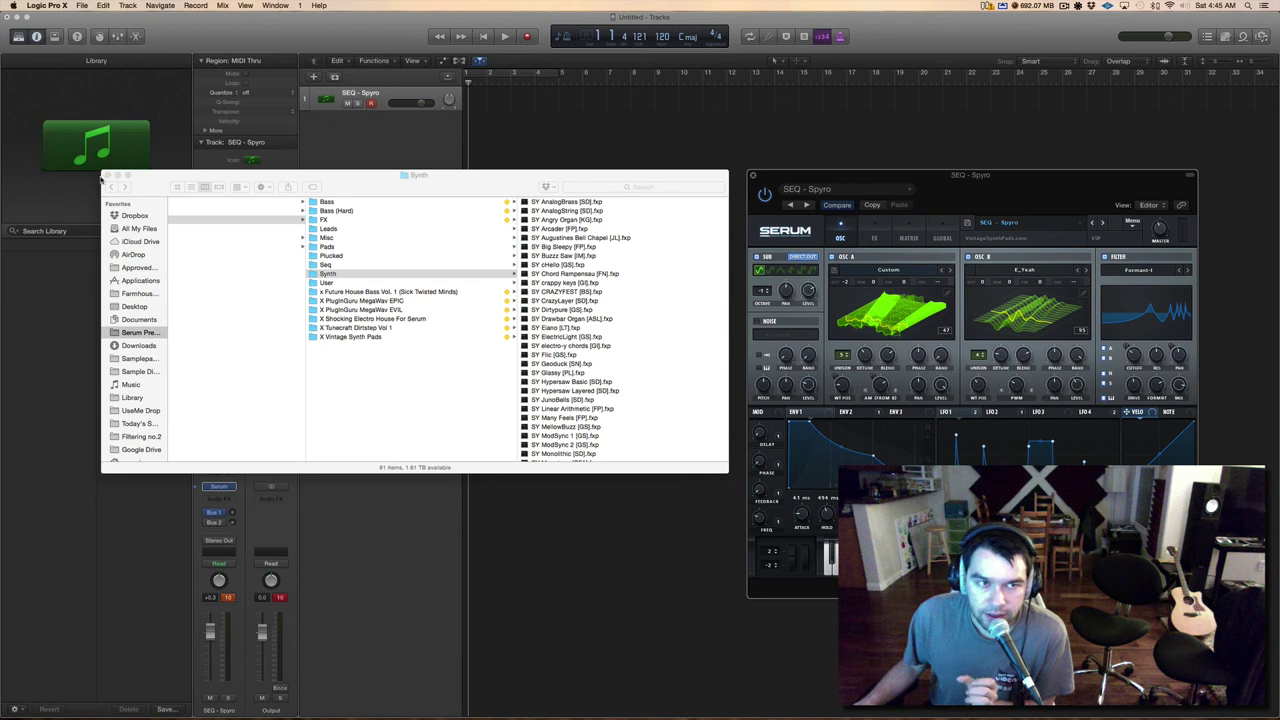
left_click_drag(101, 180, 345, 178)
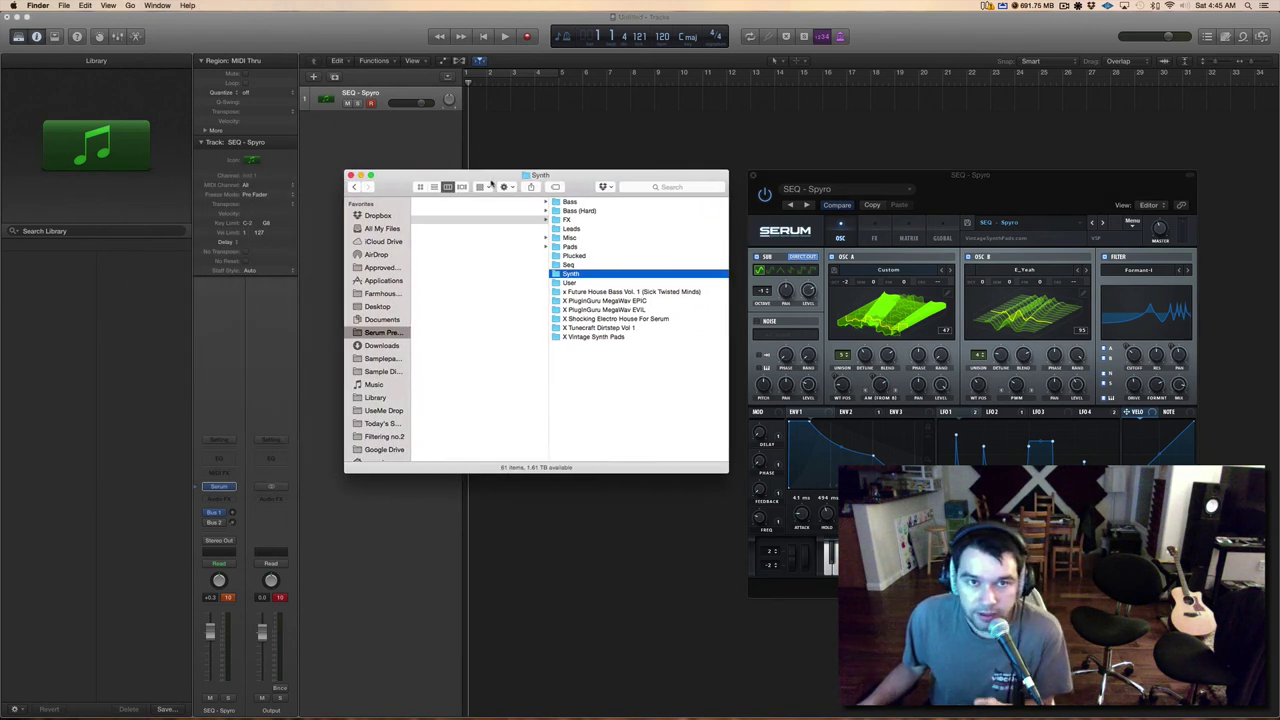
scroll(600, 288, "right", 5)
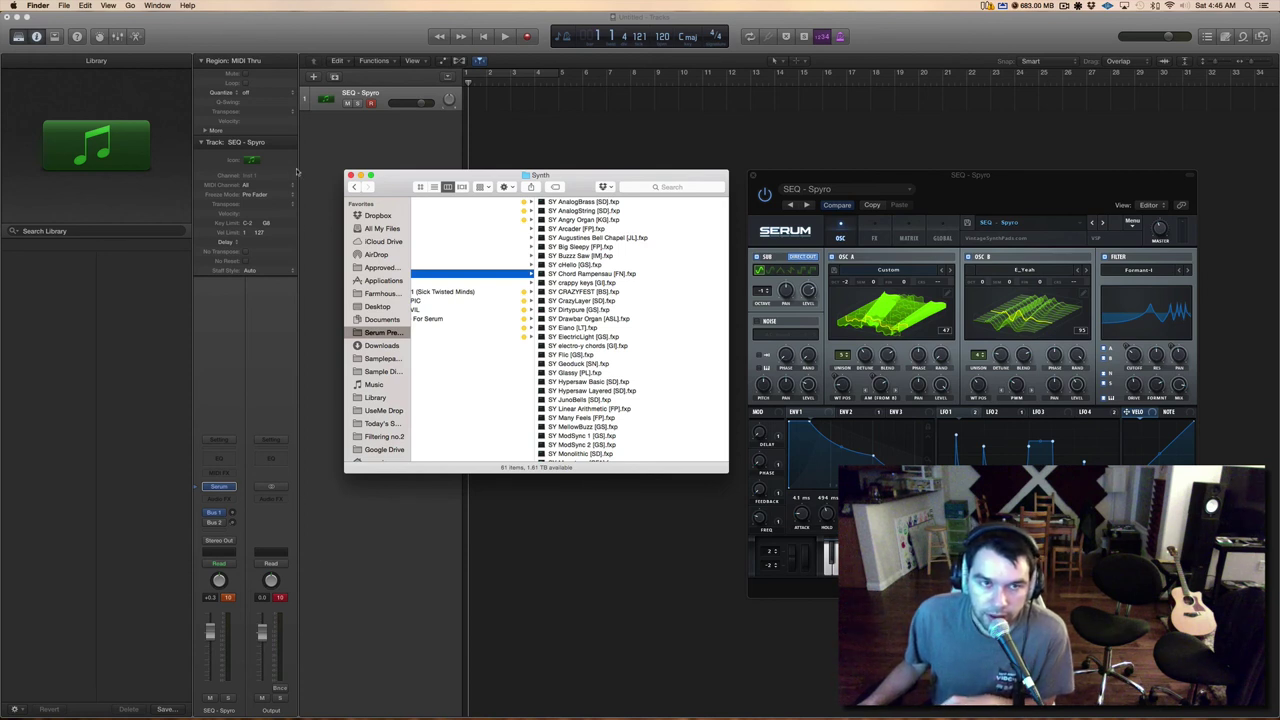
- Add a second software instrument track and load the stereo version of Native Instruments Reaktor5 on it
double_click(402, 128)
left_click(234, 487)
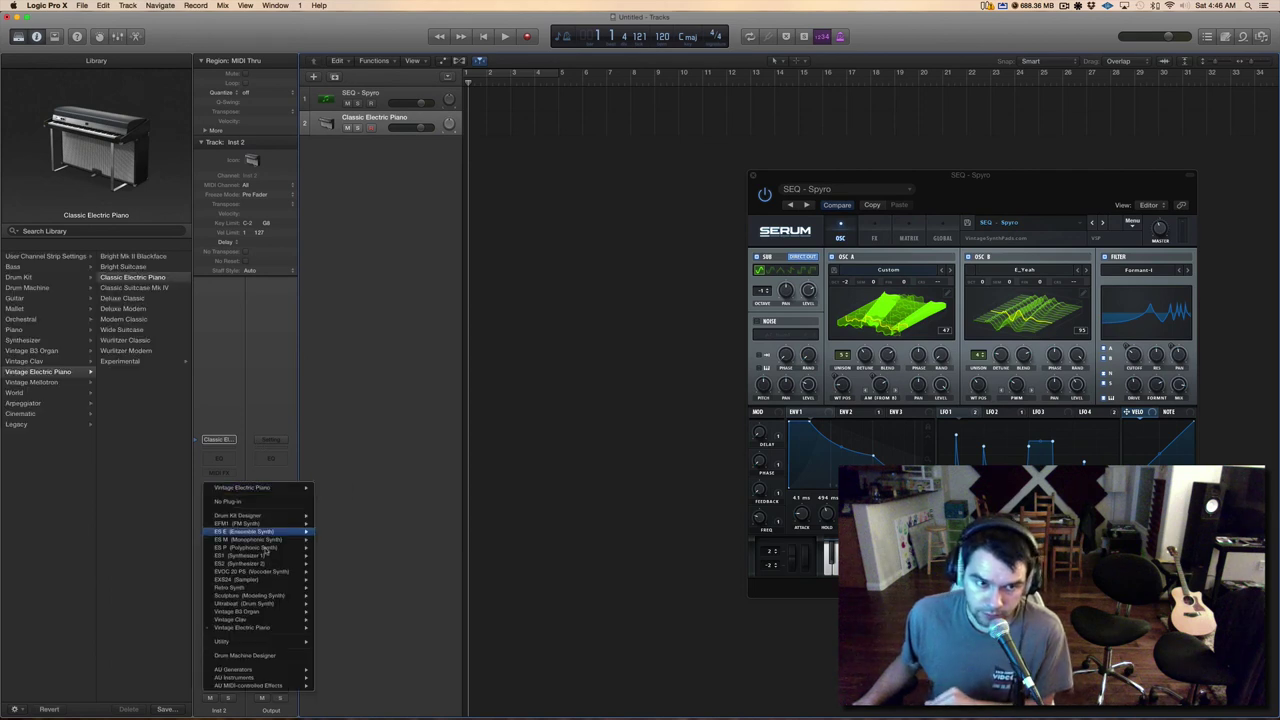
mouse_move(288, 679)
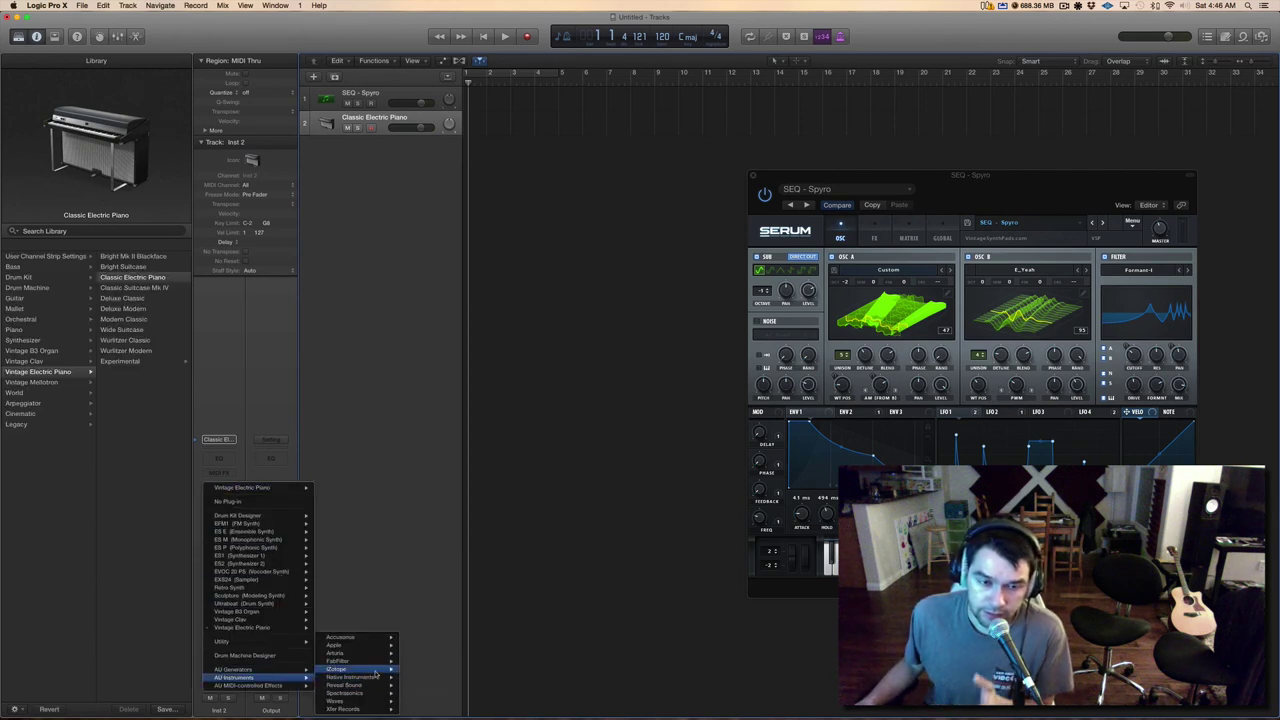
mouse_move(376, 677)
mouse_move(456, 709)
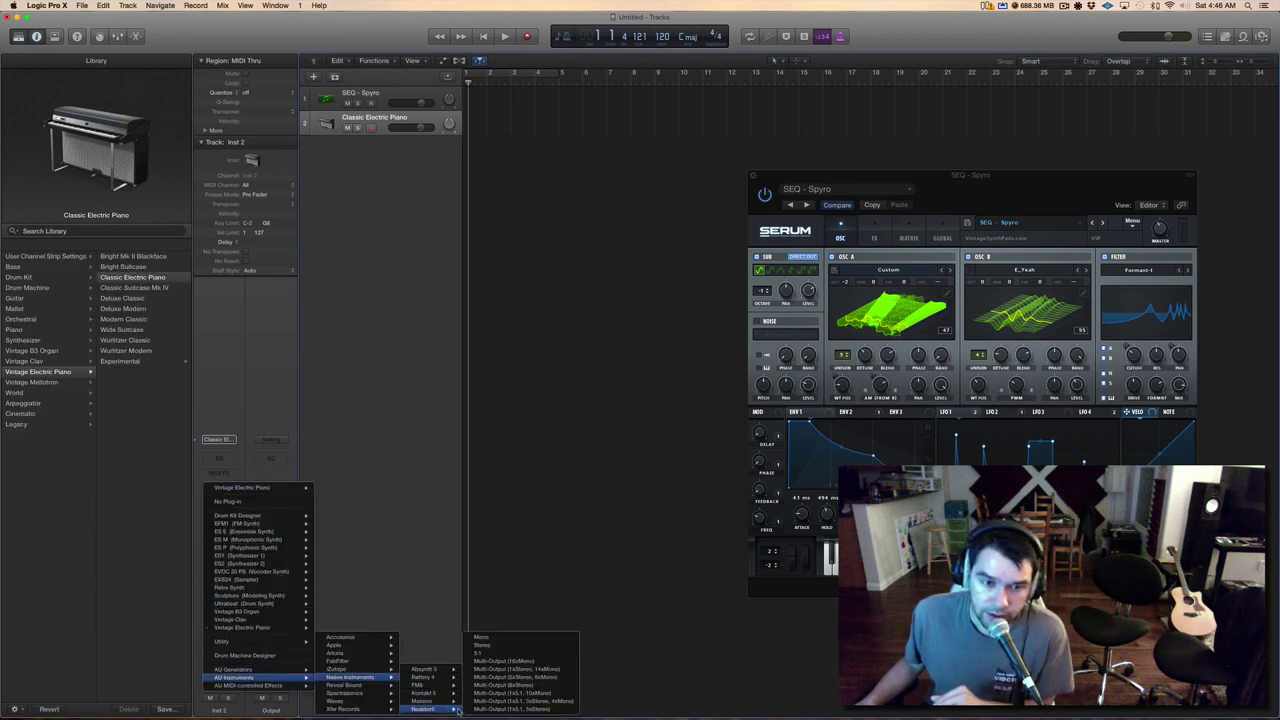
left_click(482, 645)
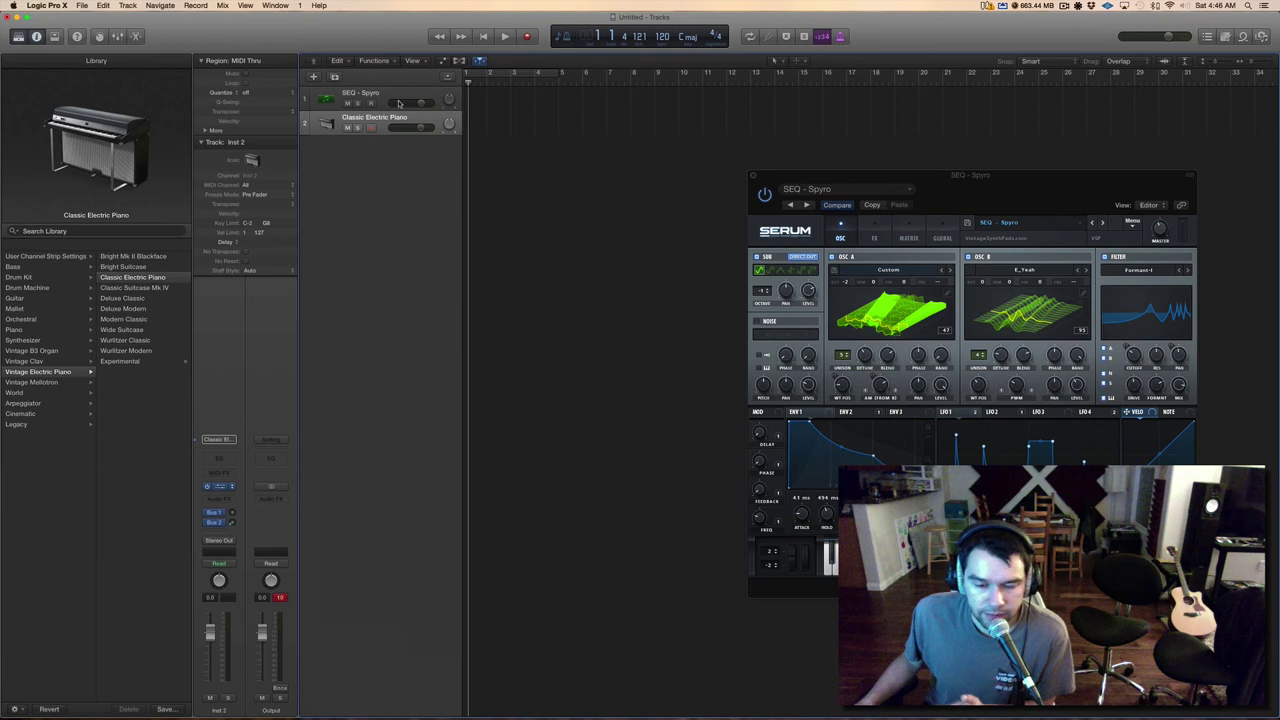
- Move the Reaktor window away from the track list and load the Razor ensemble from the Player library
left_click_drag(288, 50, 913, 93)
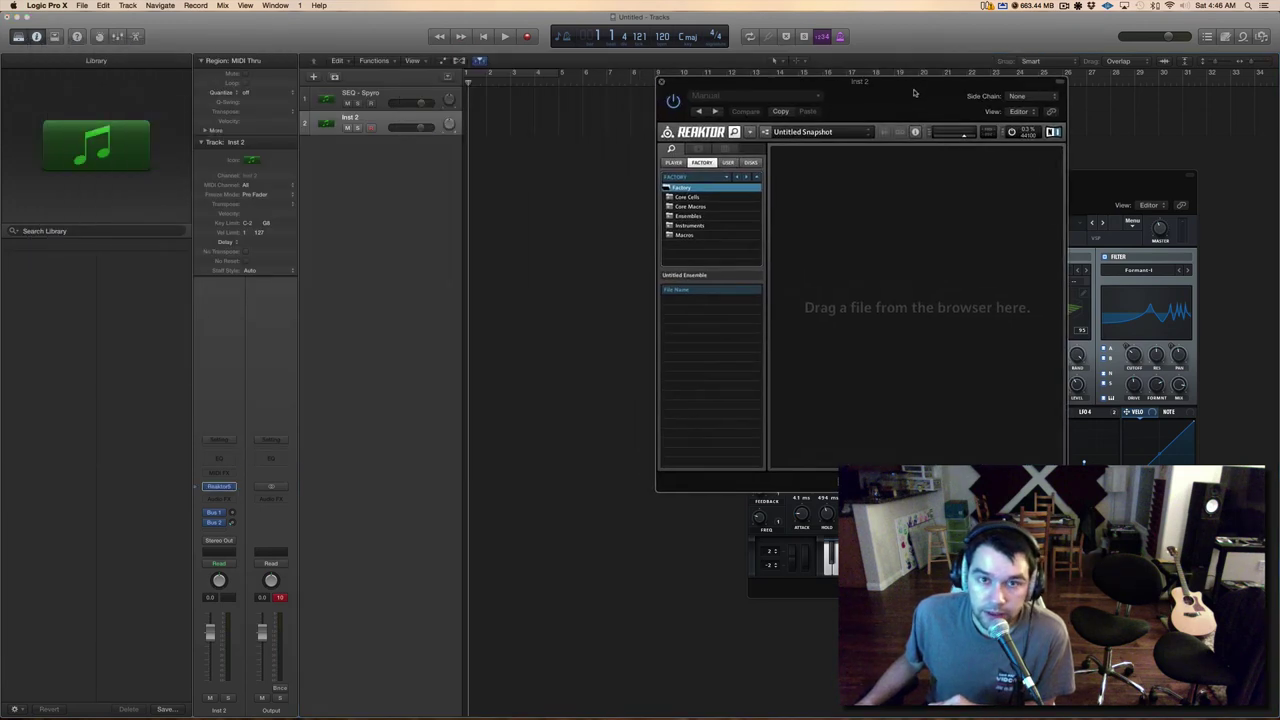
left_click(673, 162)
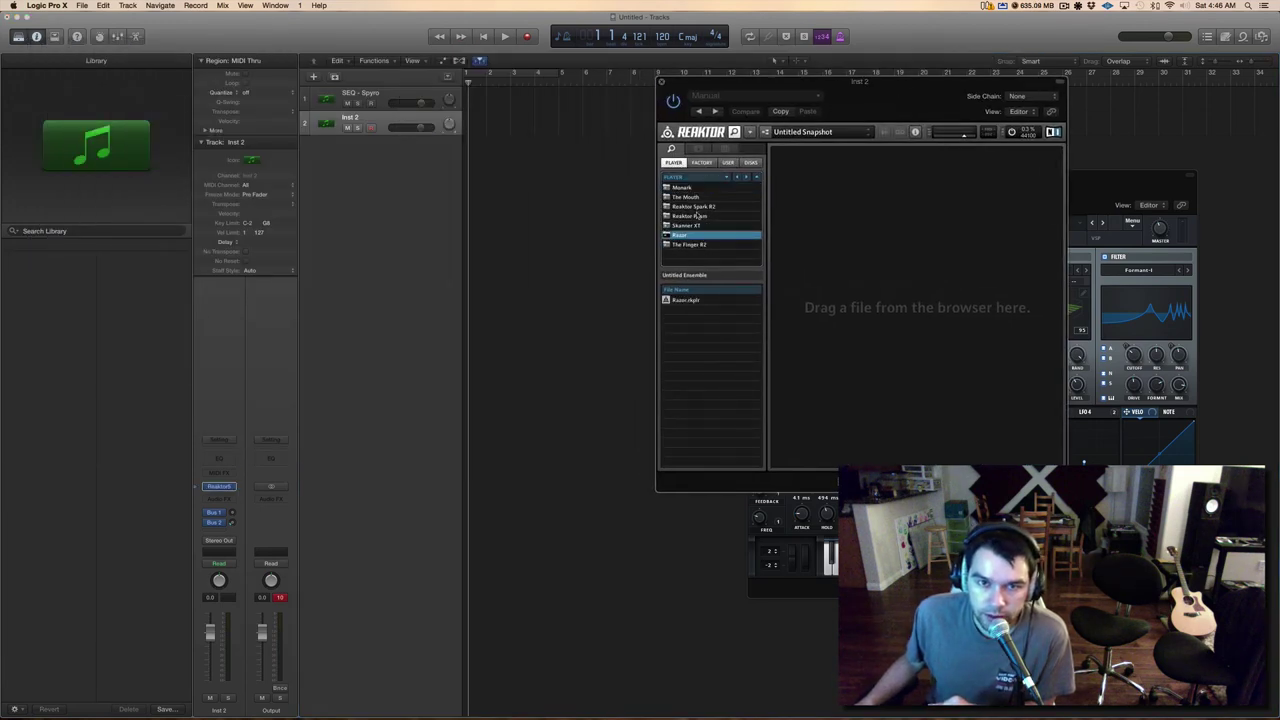
left_click(680, 299)
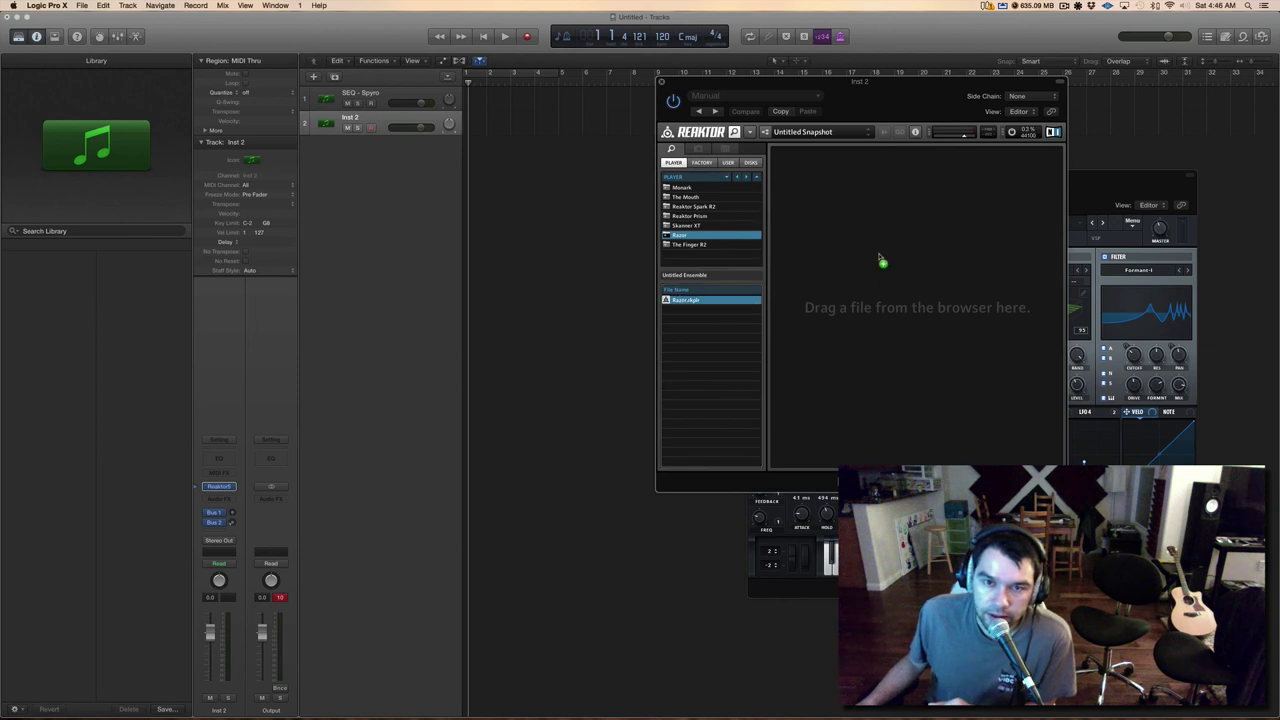
left_click_drag(908, 100, 702, 168)
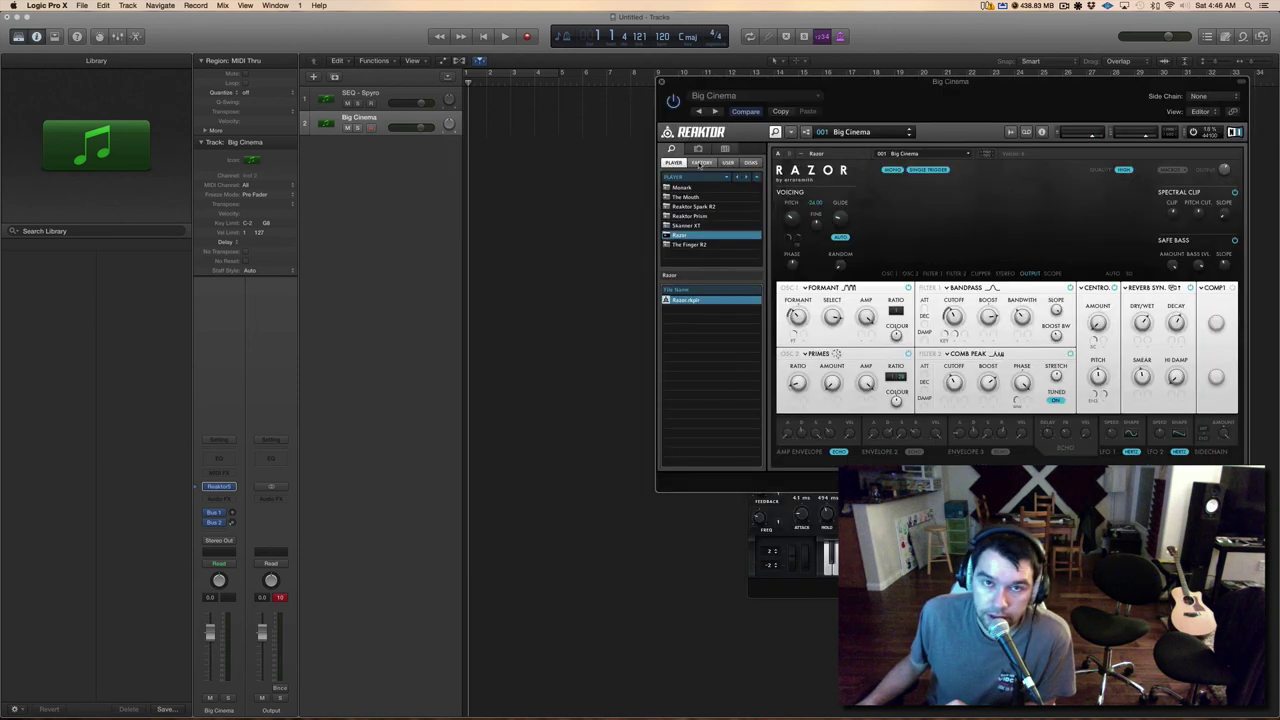
- Examine Razor's snapshot banks, including Bass, Leads, Pads and Errorsmith, to see how its presets are organised
left_click(860, 131)
mouse_move(861, 136)
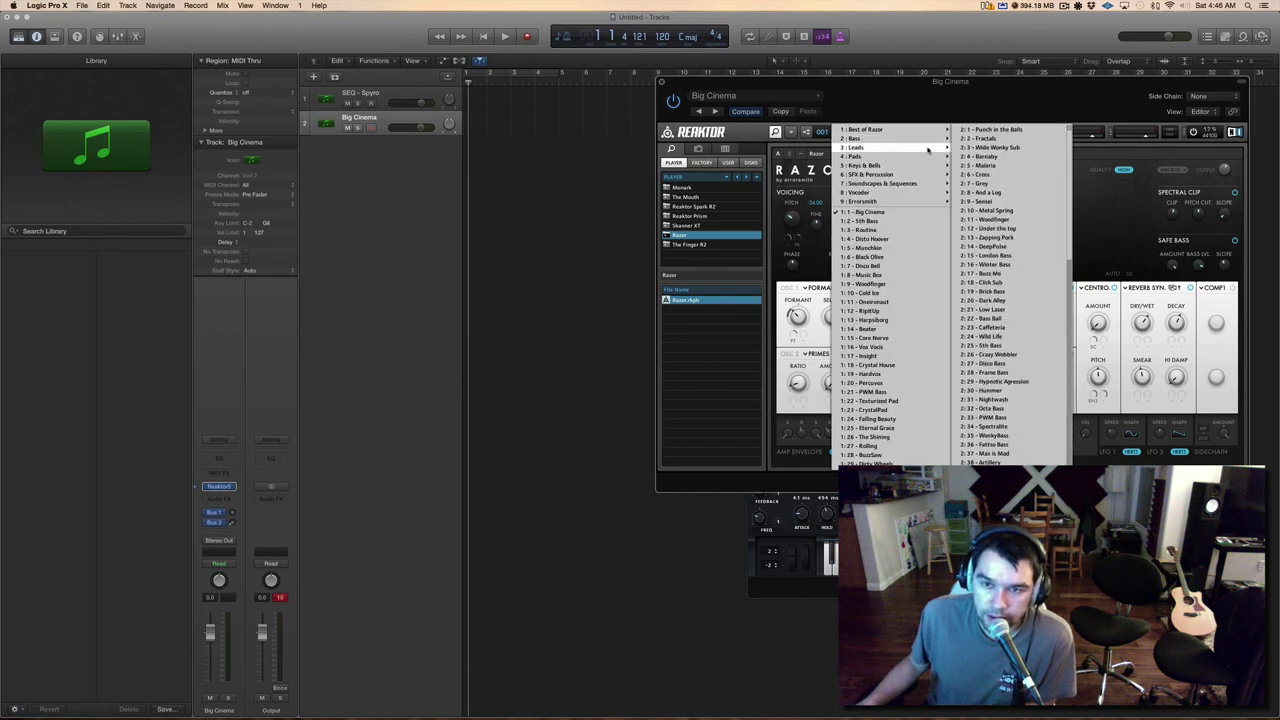
scroll(1000, 160, "down", 10)
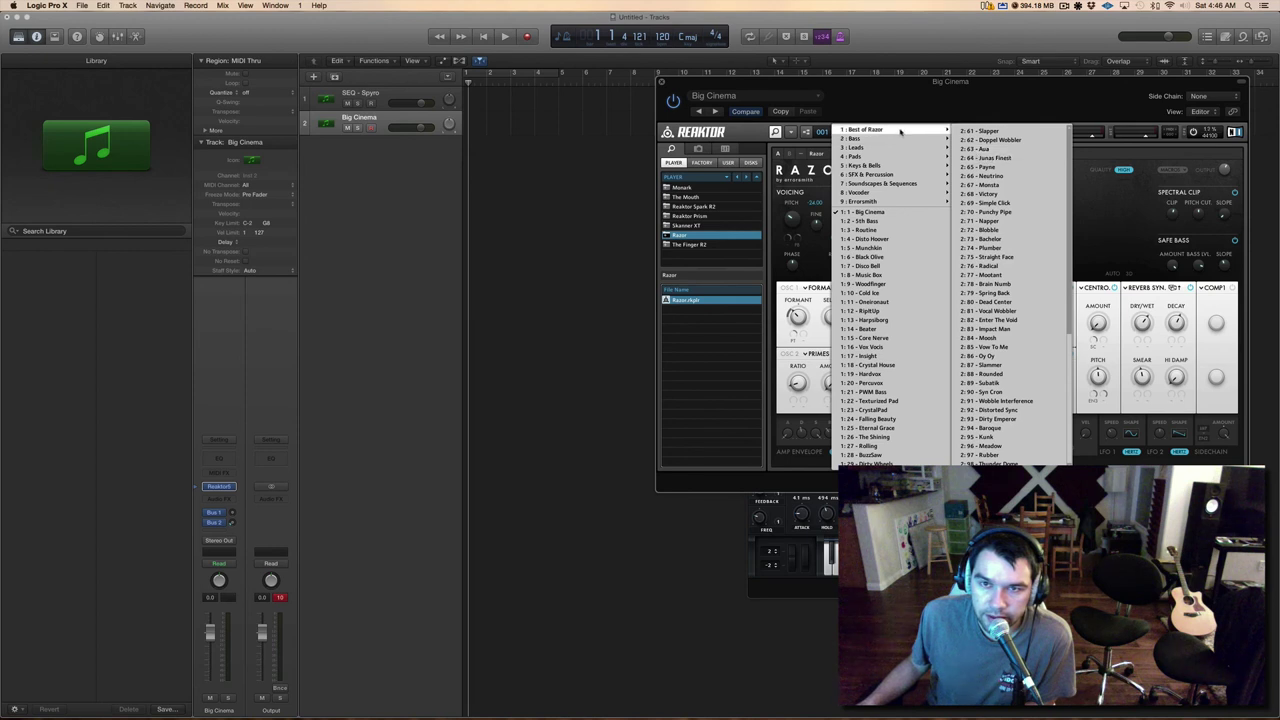
scroll(975, 160, "up", 10)
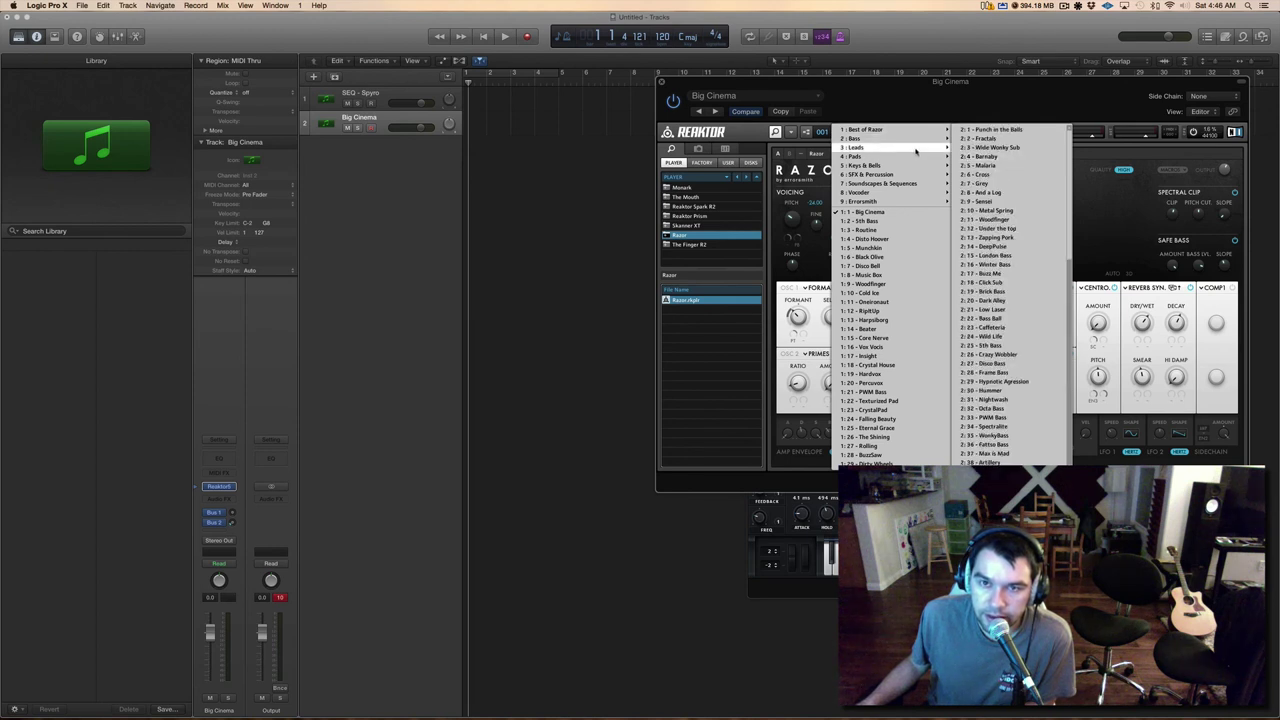
mouse_move(900, 147)
scroll(1000, 250, "down", 15)
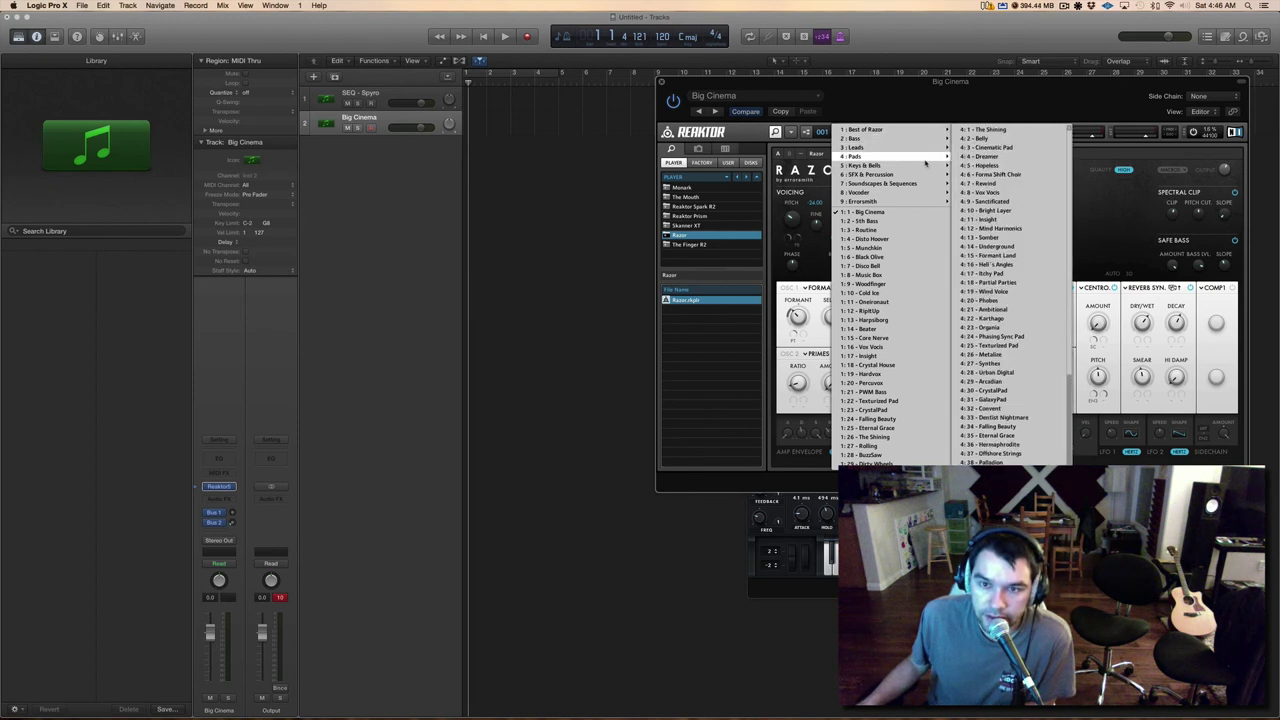
scroll(930, 163, "down", 2)
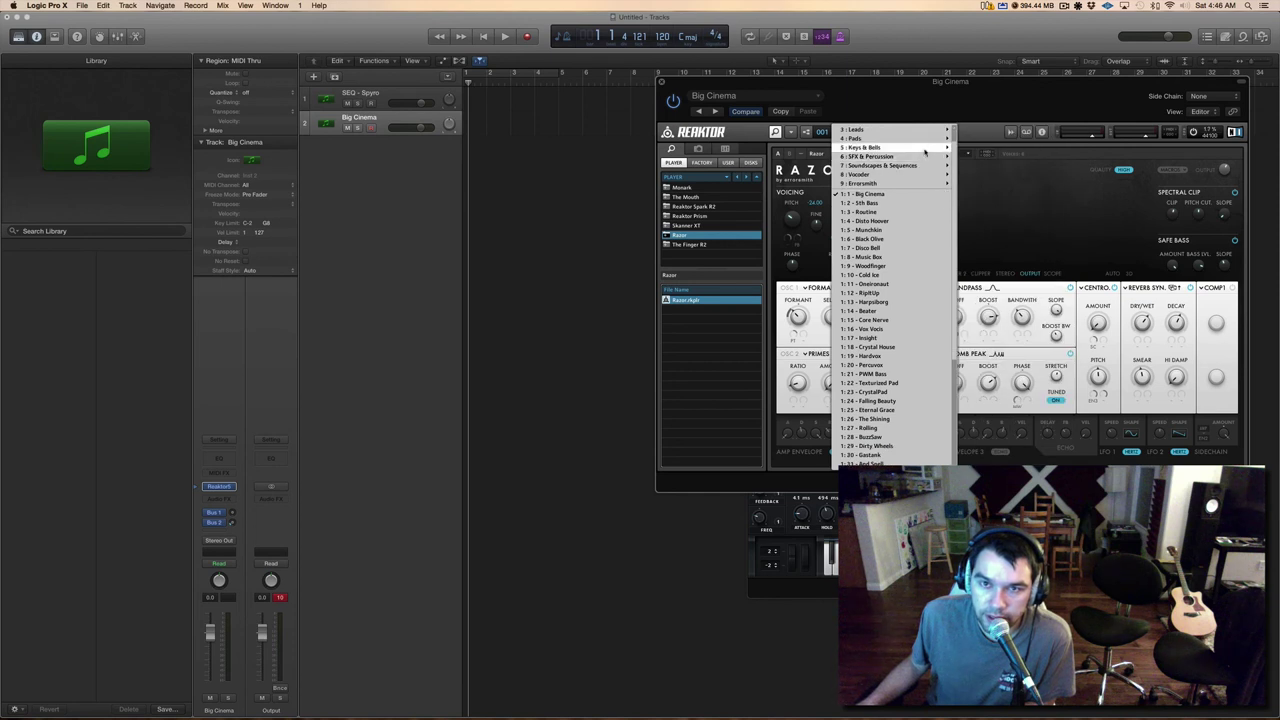
mouse_move(940, 150)
scroll(941, 159, "down", 2)
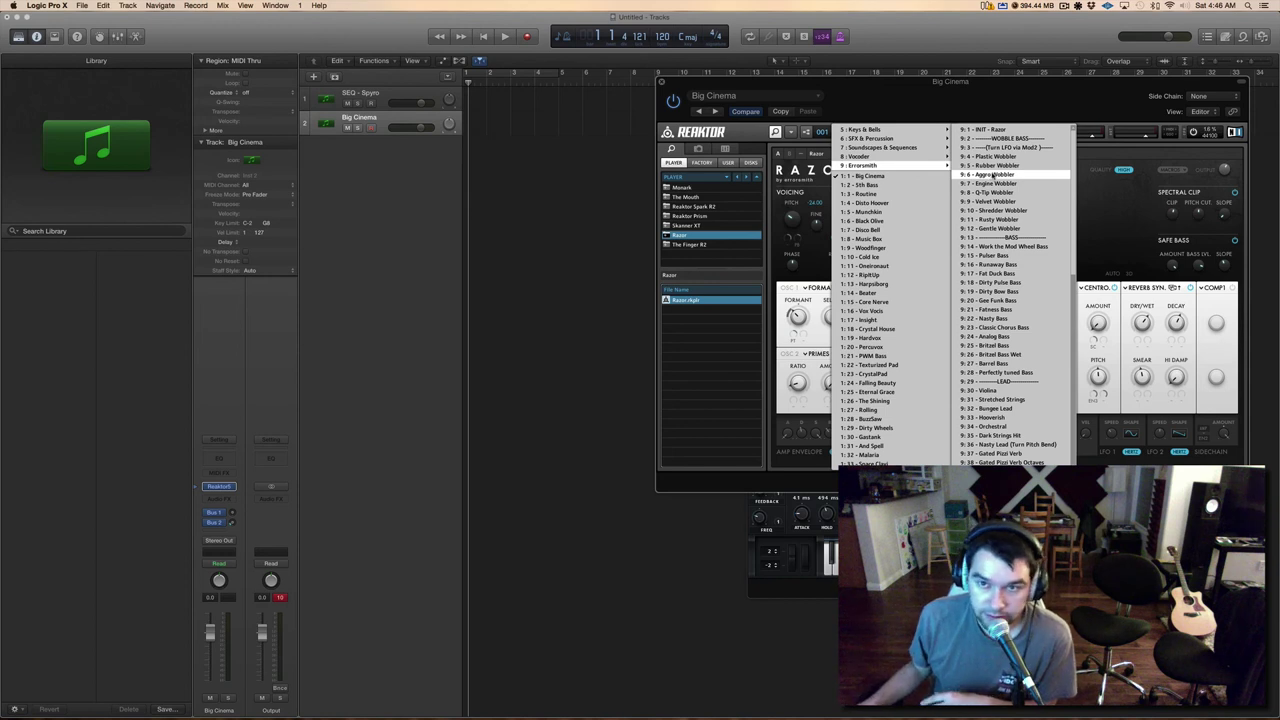
left_click_drag(985, 104, 783, 110)
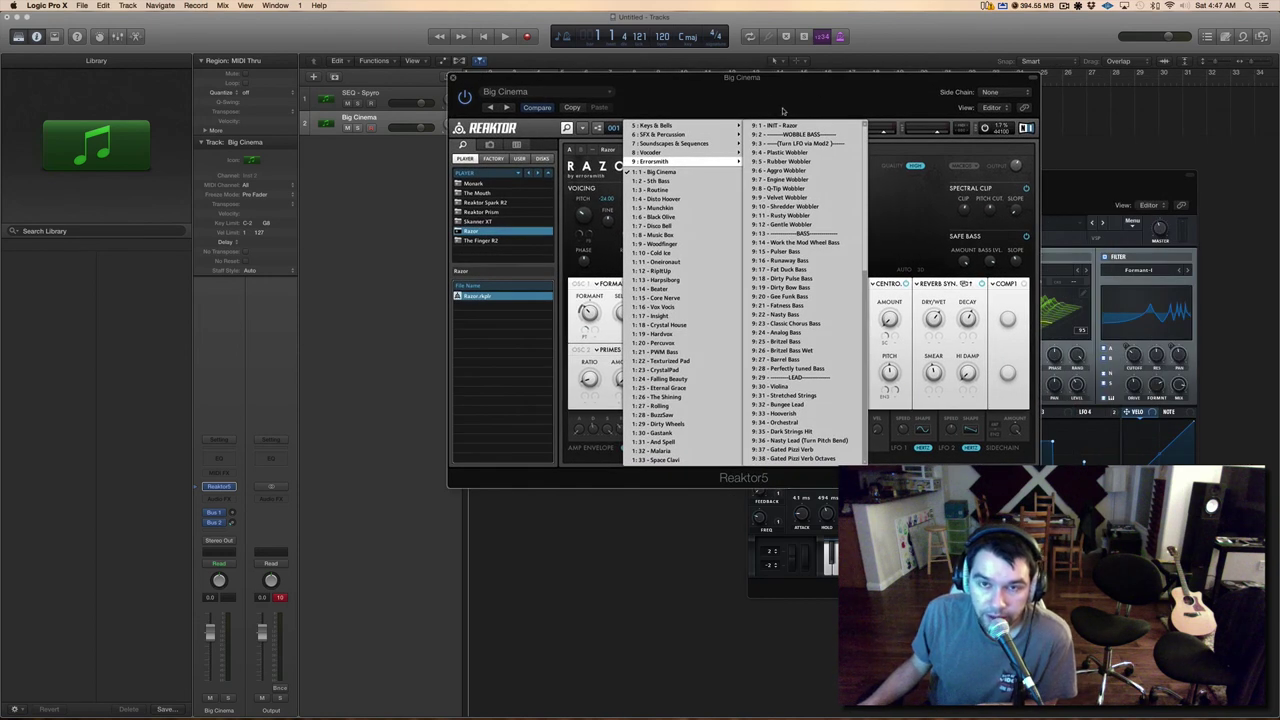
left_click(600, 175)
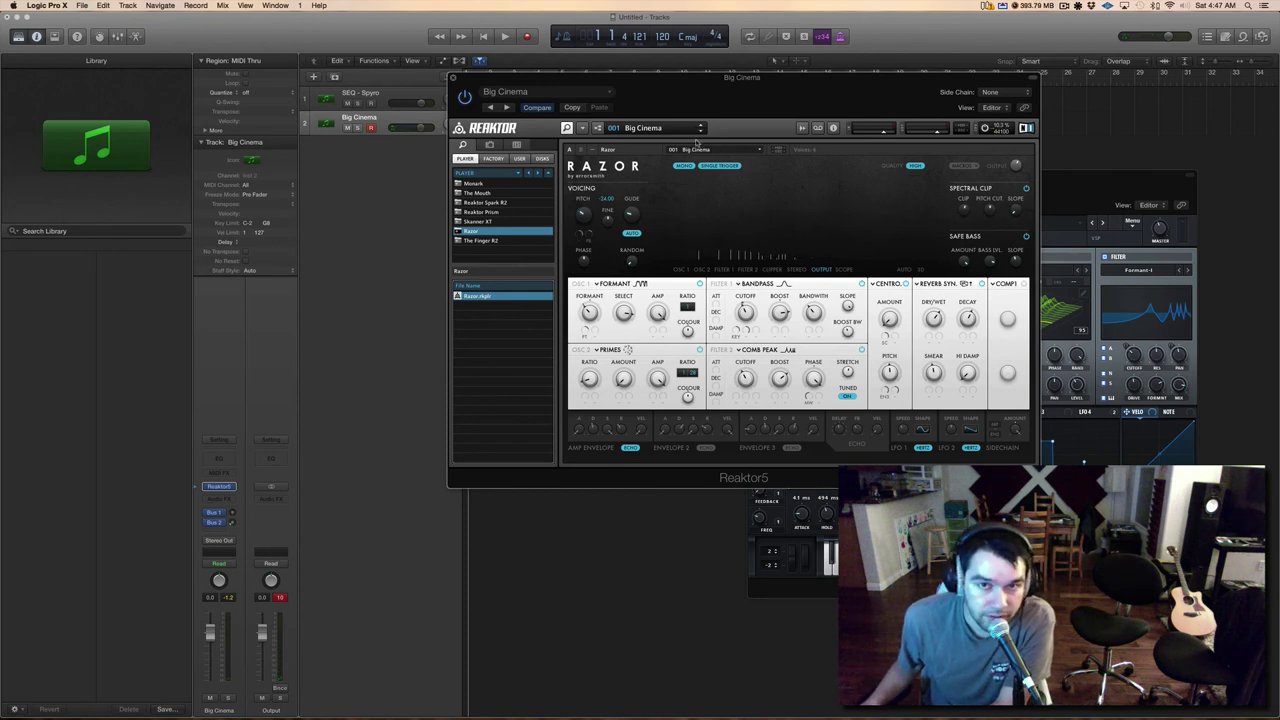
left_click(692, 148)
left_click(657, 152)
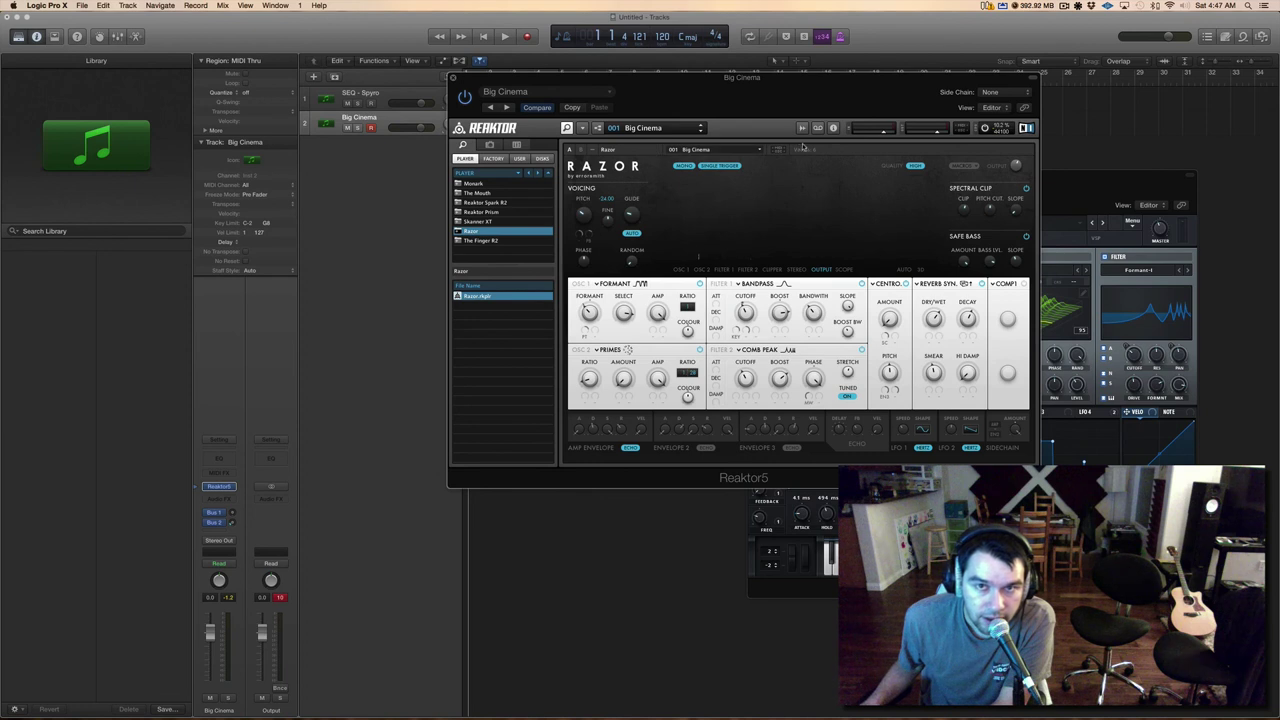
left_click(801, 148)
left_click(668, 152)
left_click(610, 149)
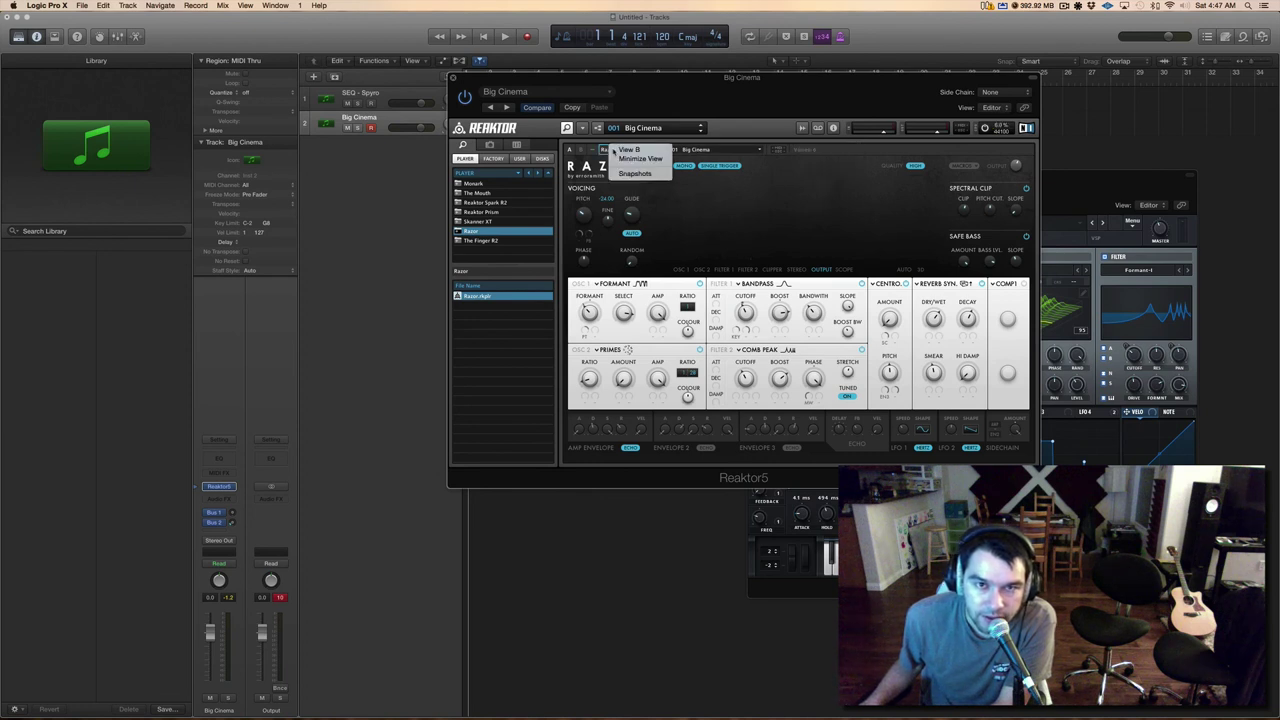
left_click(823, 186)
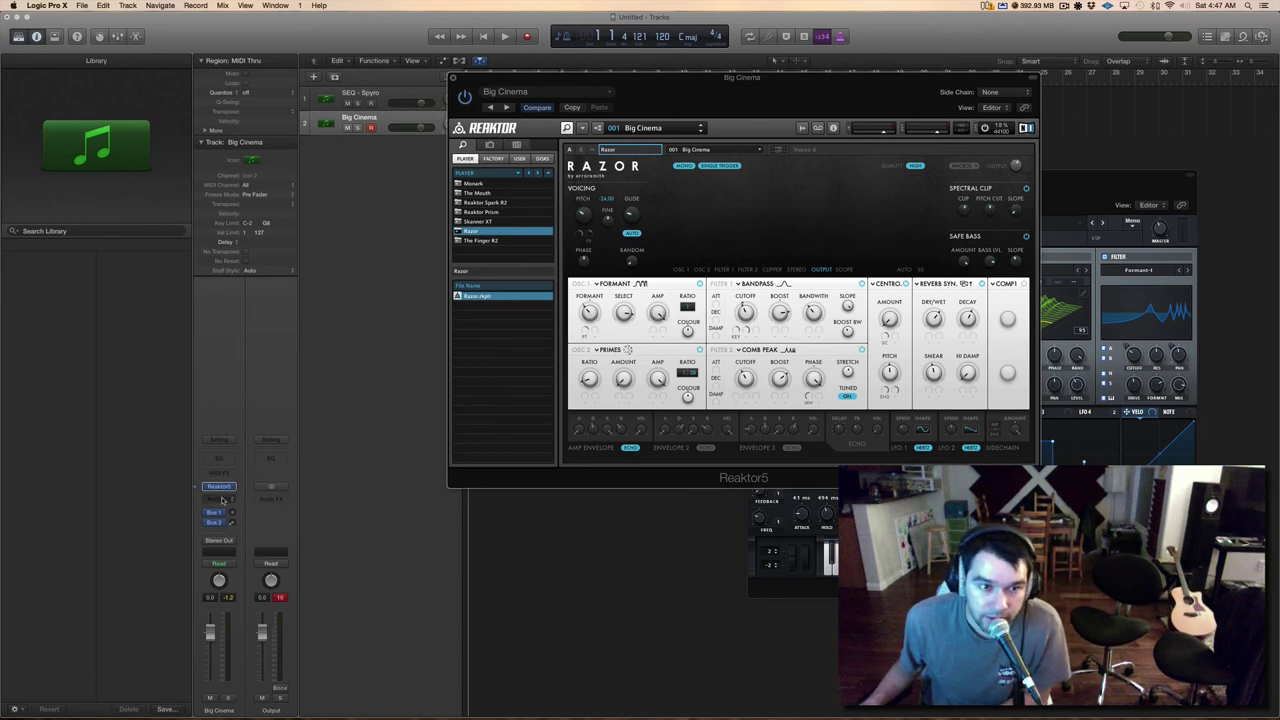
- Close the Reaktor window and switch to Finder to show the Serum preset category folders
left_click(219, 487)
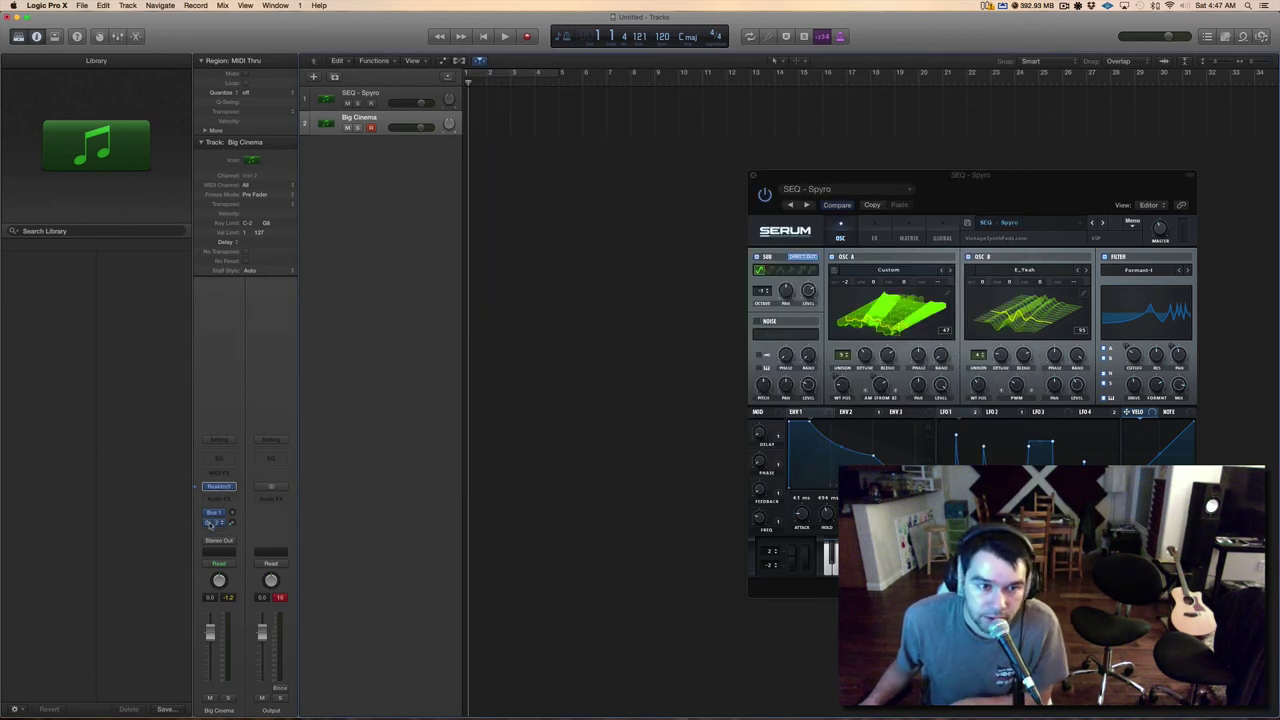
left_click(106, 700)
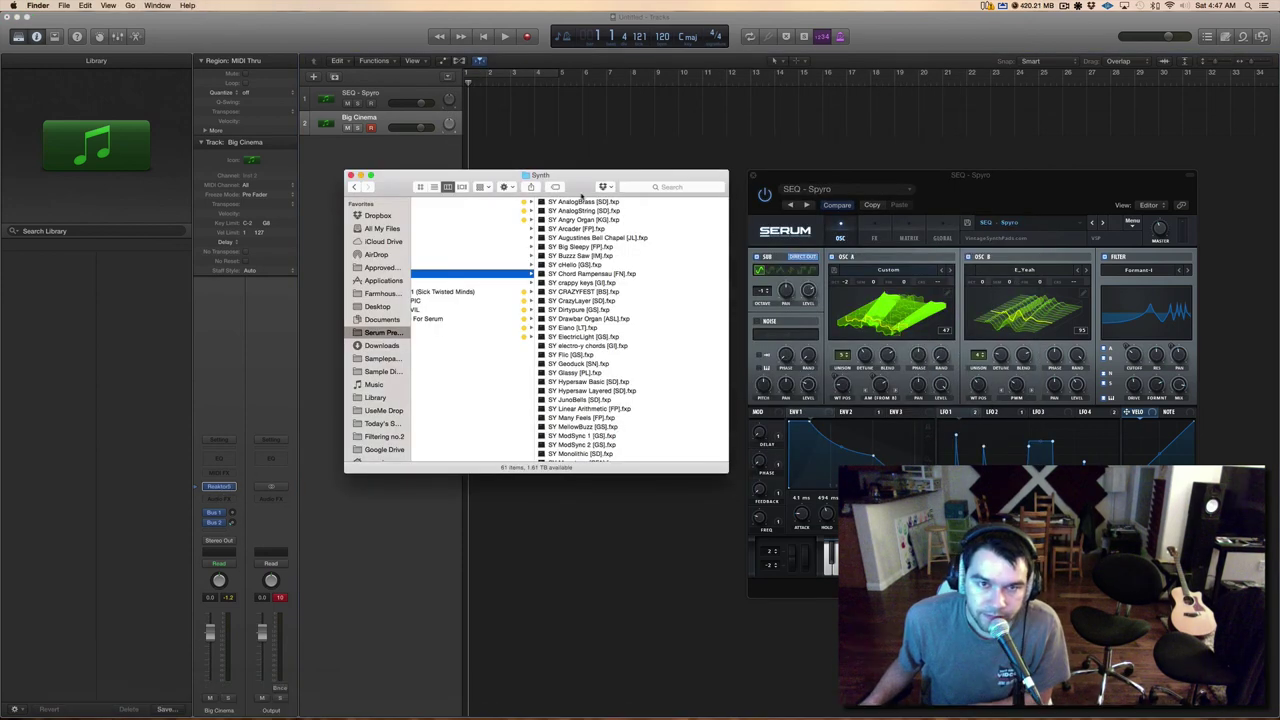
scroll(522, 242, "left", 10)
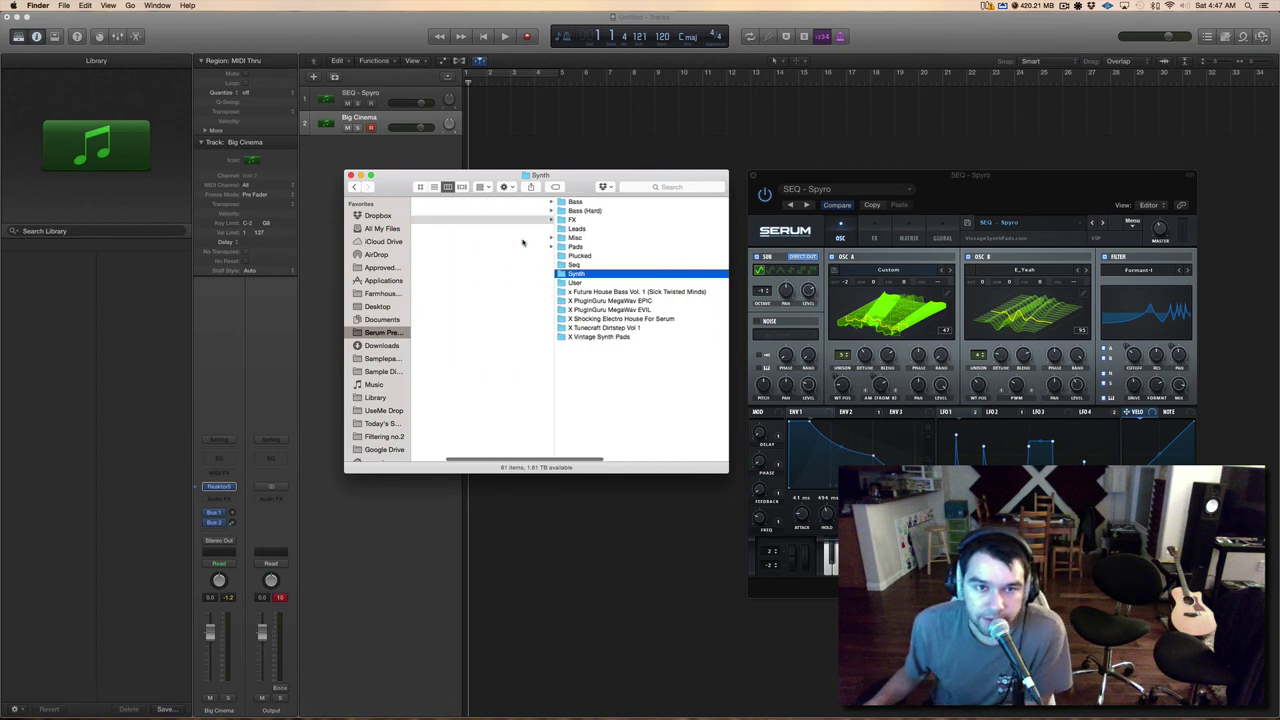
scroll(522, 242, "right", 5)
left_click(1131, 222)
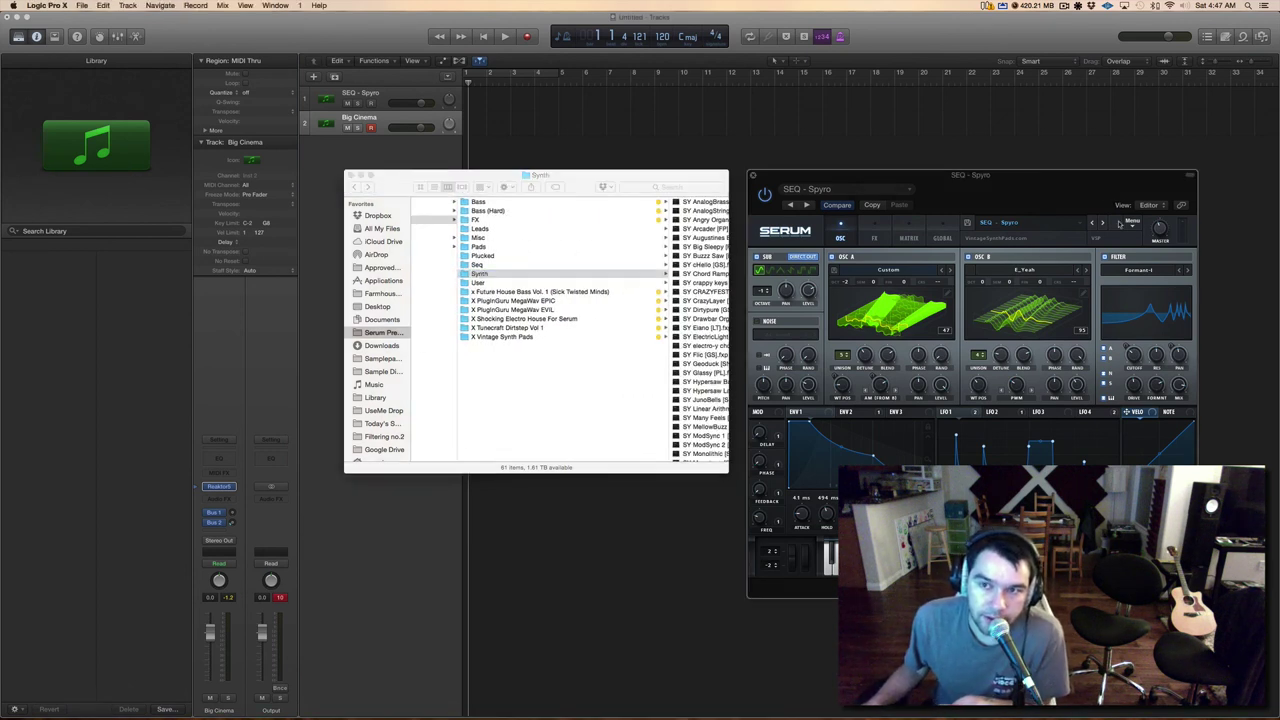
left_click(1131, 222)
left_click(1131, 223)
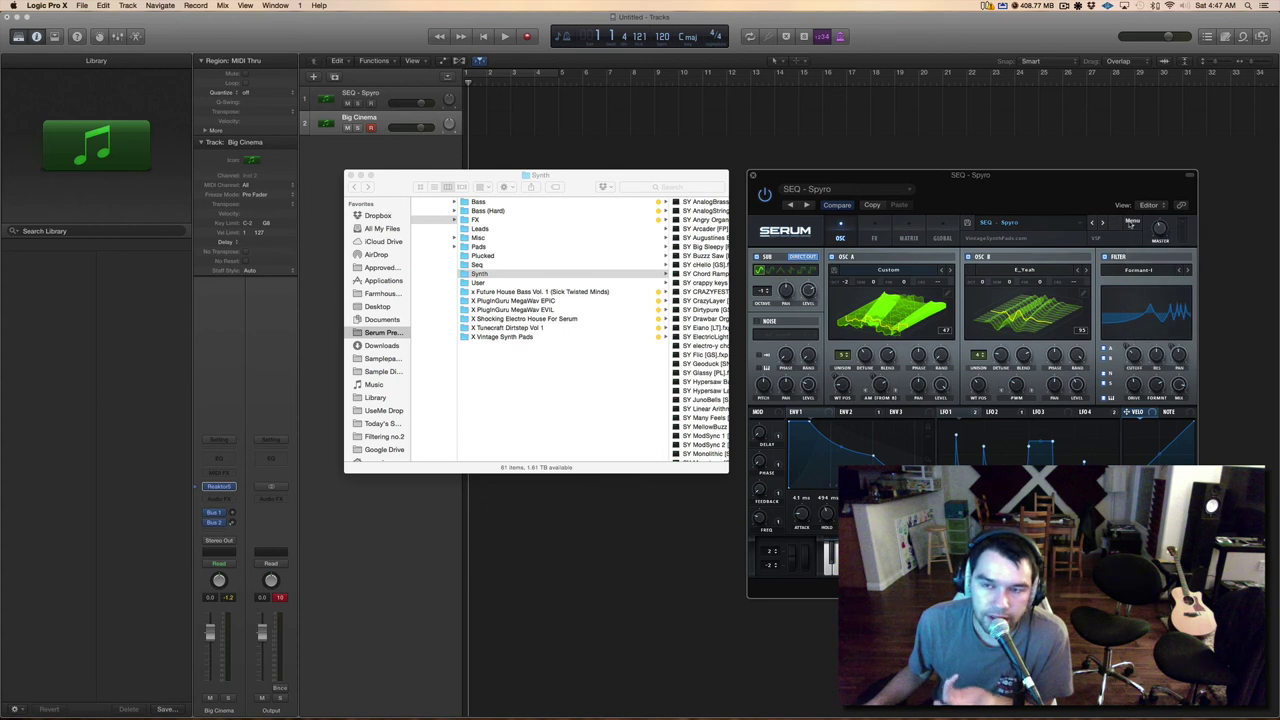
- Widen the Finder window and place it beside Serum so the category folders and Synth presets are both visible
scroll(608, 286, "right", 3)
scroll(608, 277, "left", 4)
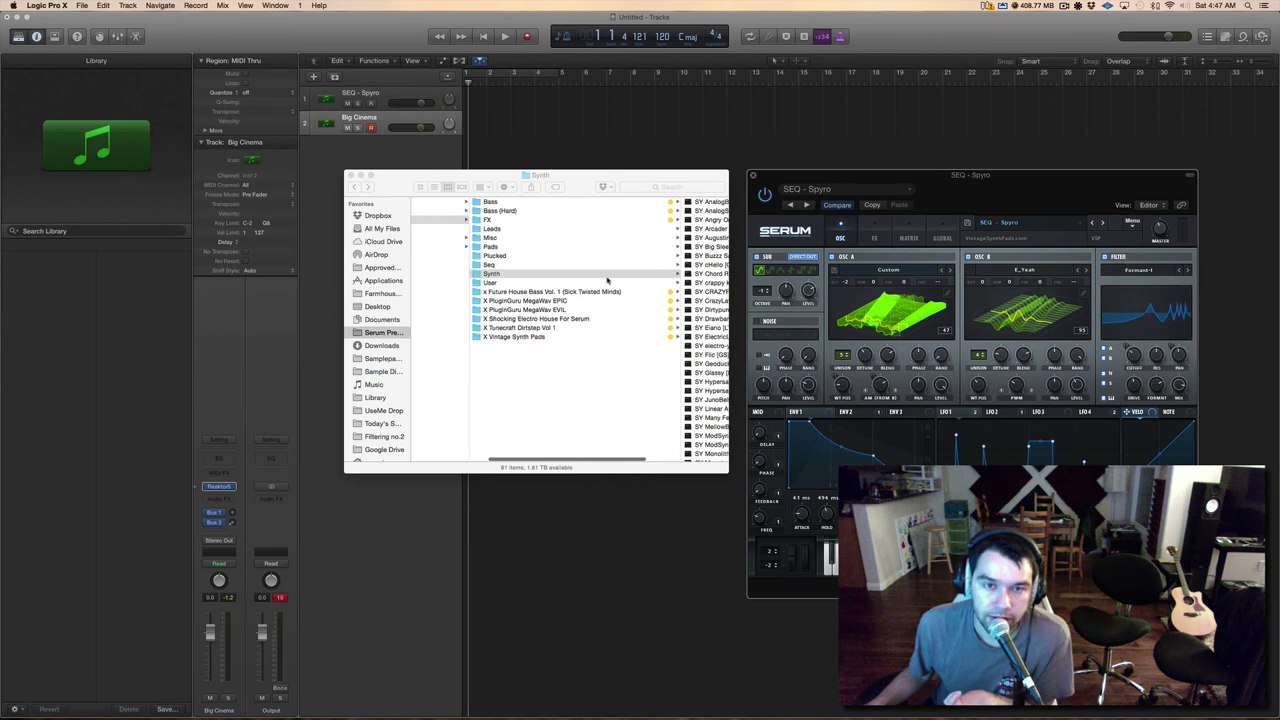
left_click(722, 470)
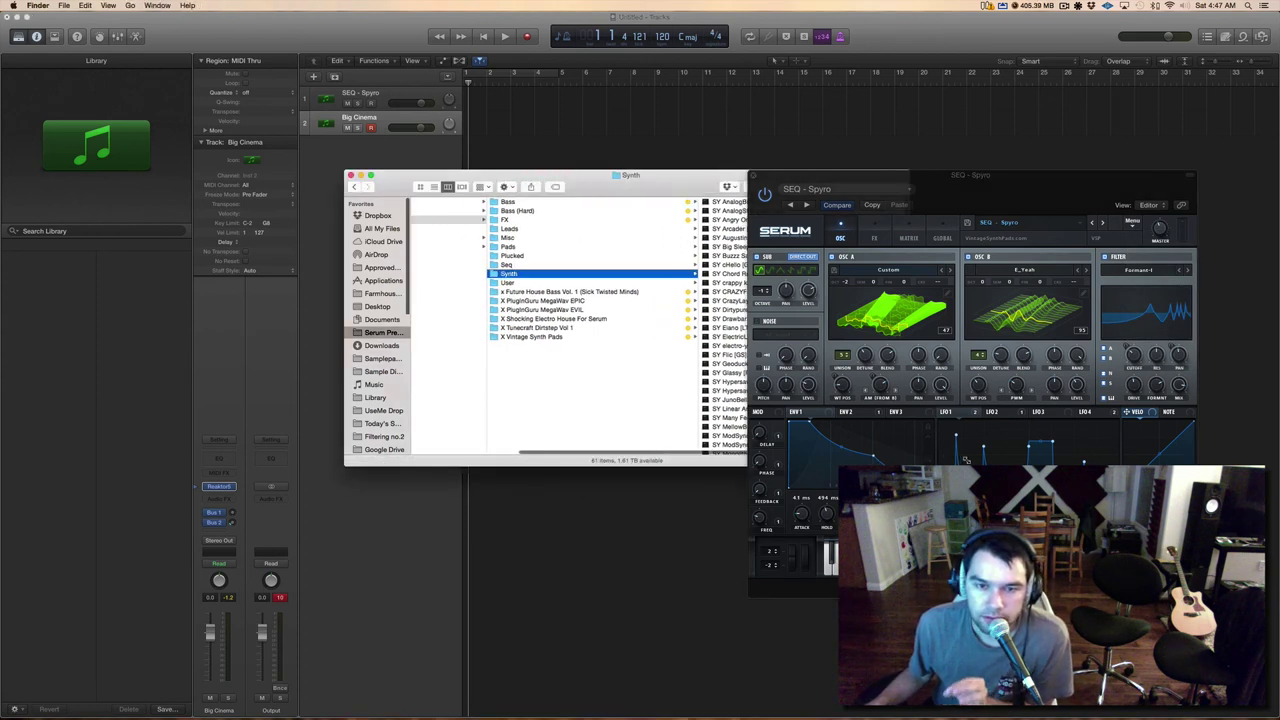
scroll(694, 209, "left", 2)
double_click(676, 196)
left_click_drag(676, 196, 446, 197)
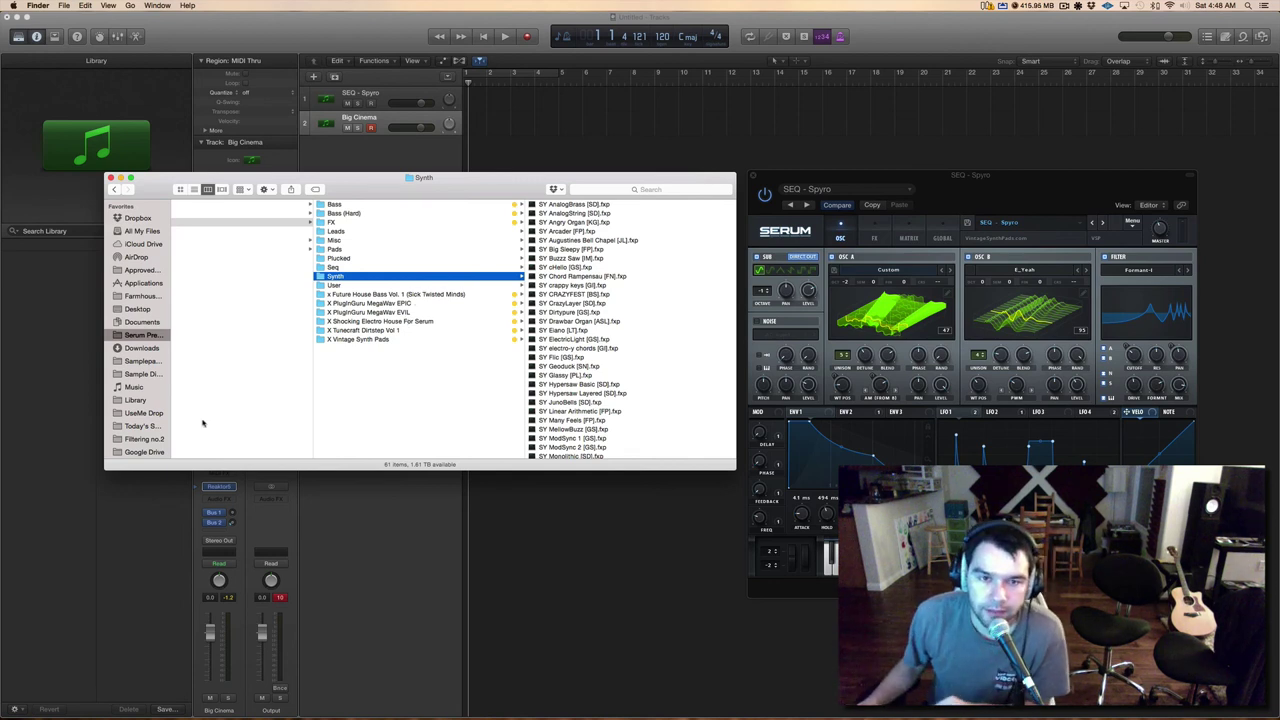
- Switch to Logic Pro X, select the SEQ - Spyro track and reopen its Serum plug-in window
left_click(219, 487)
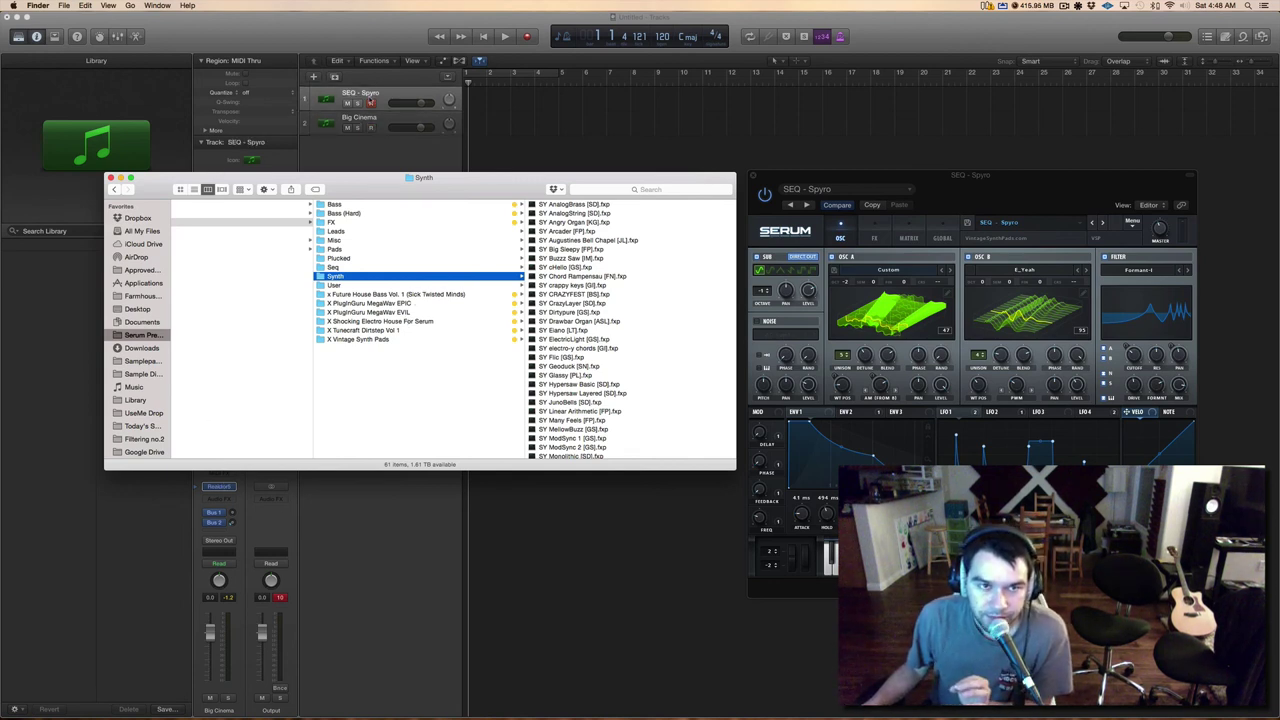
left_click(219, 487)
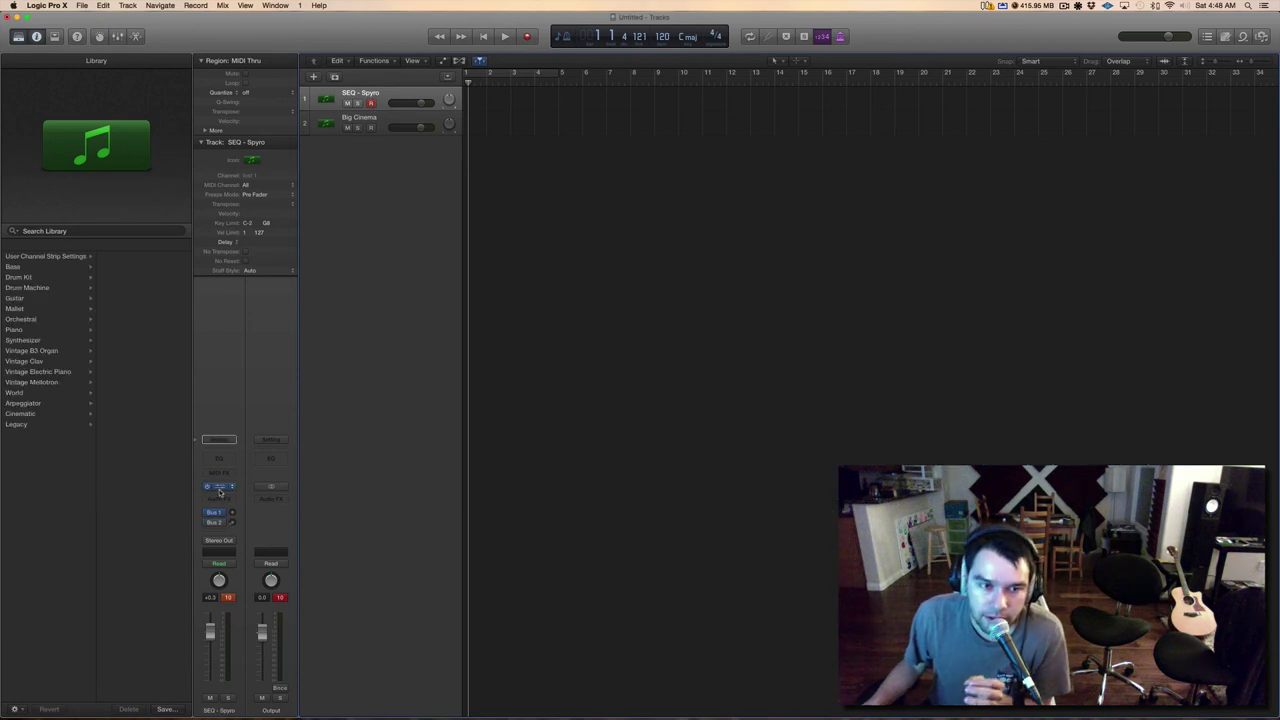
left_click(220, 488)
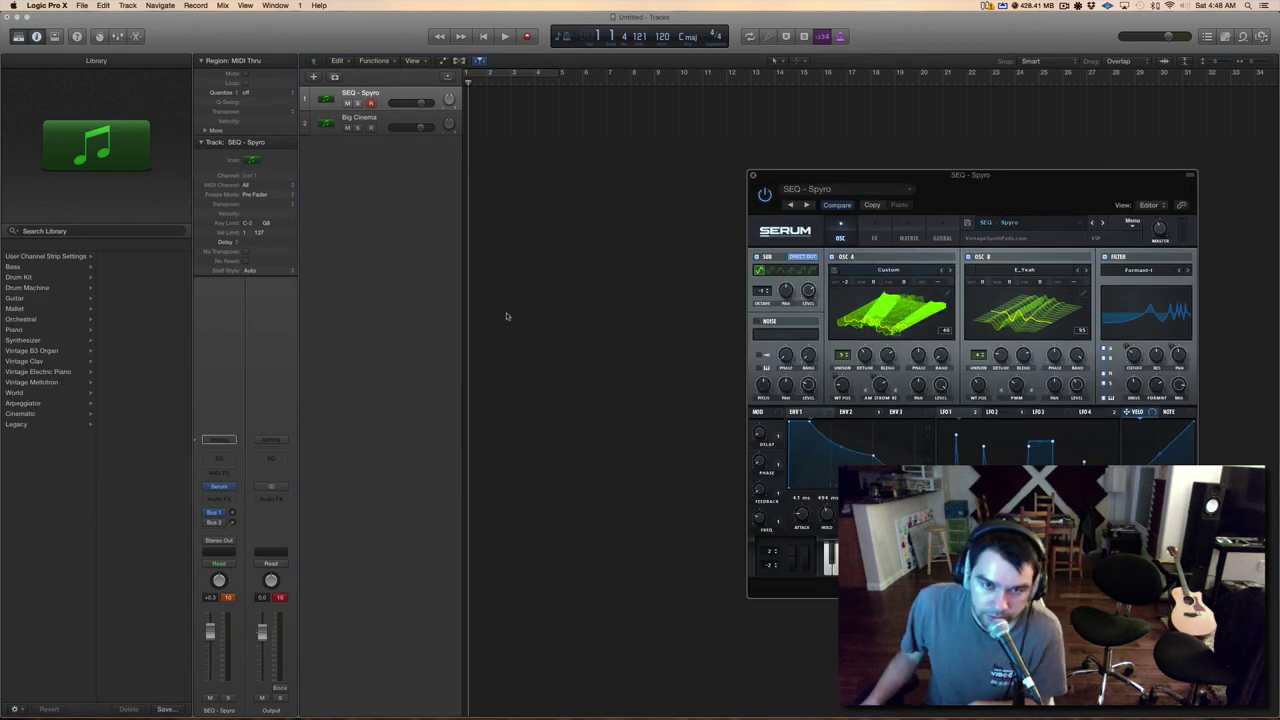
- Show the Serum preset folders in Finder and compare them with the categories in Serum's own preset list
left_click(71, 697)
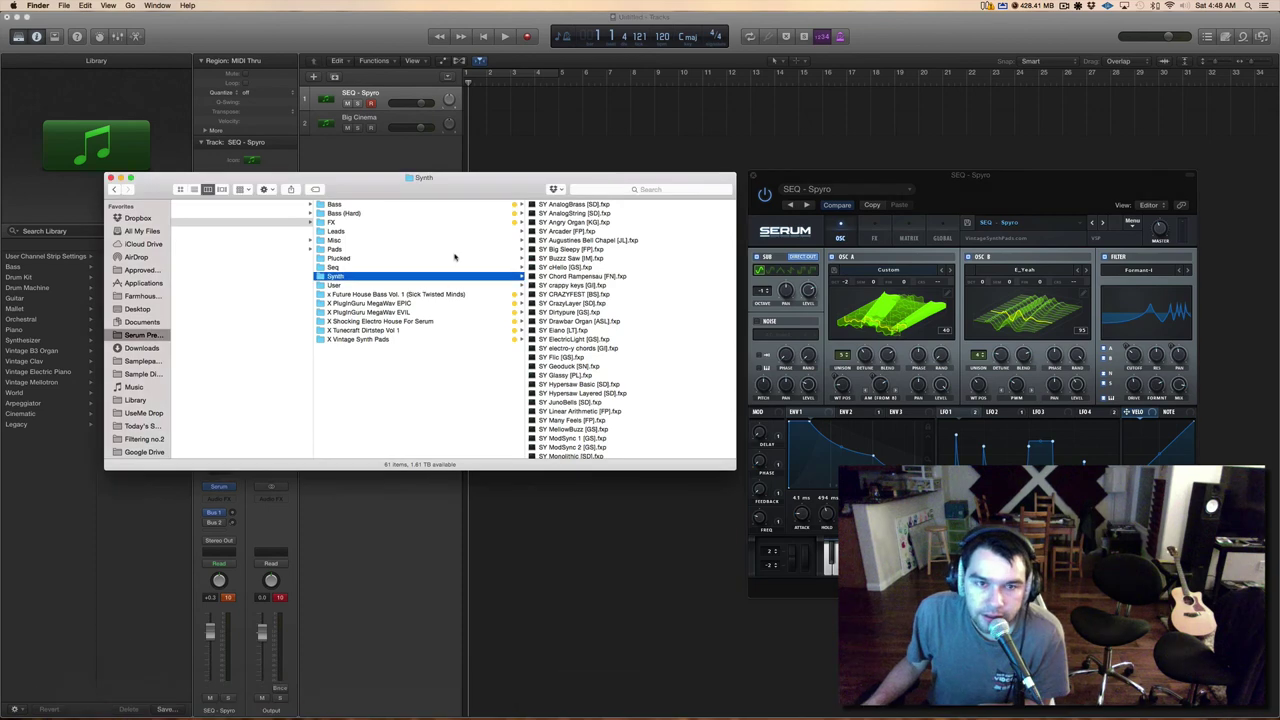
left_click(1045, 222)
mouse_move(1072, 351)
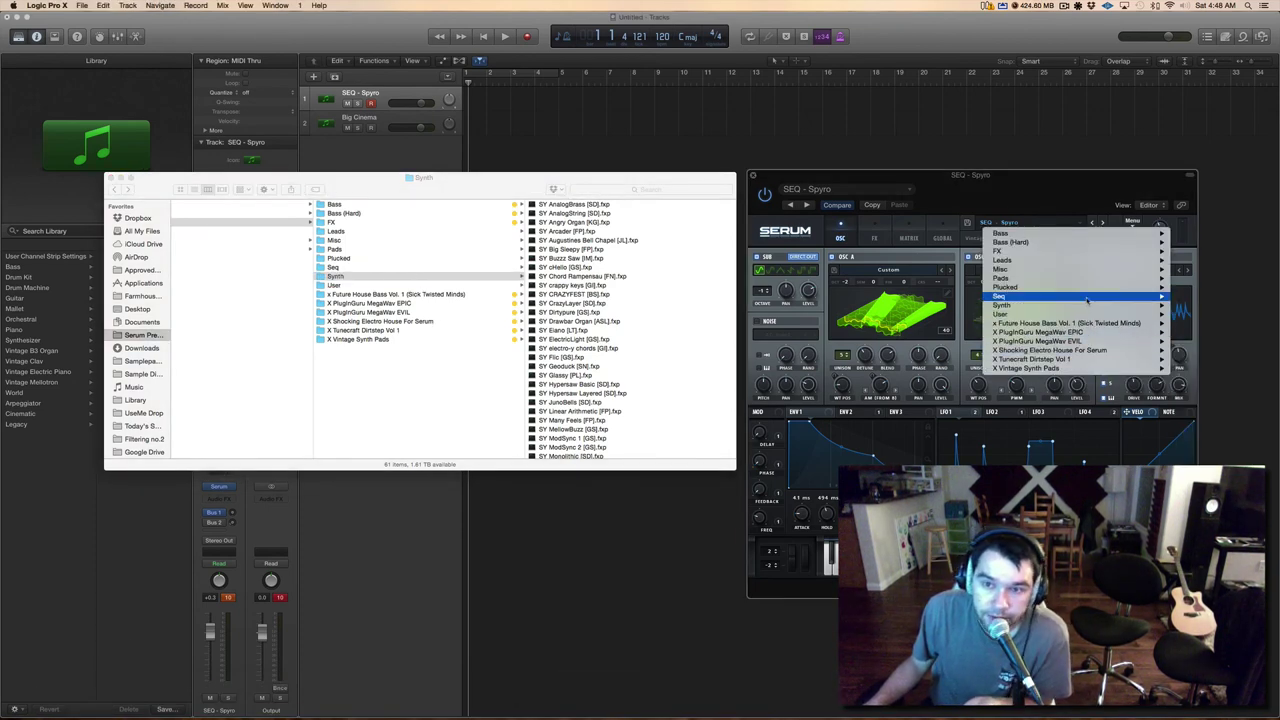
mouse_move(1087, 300)
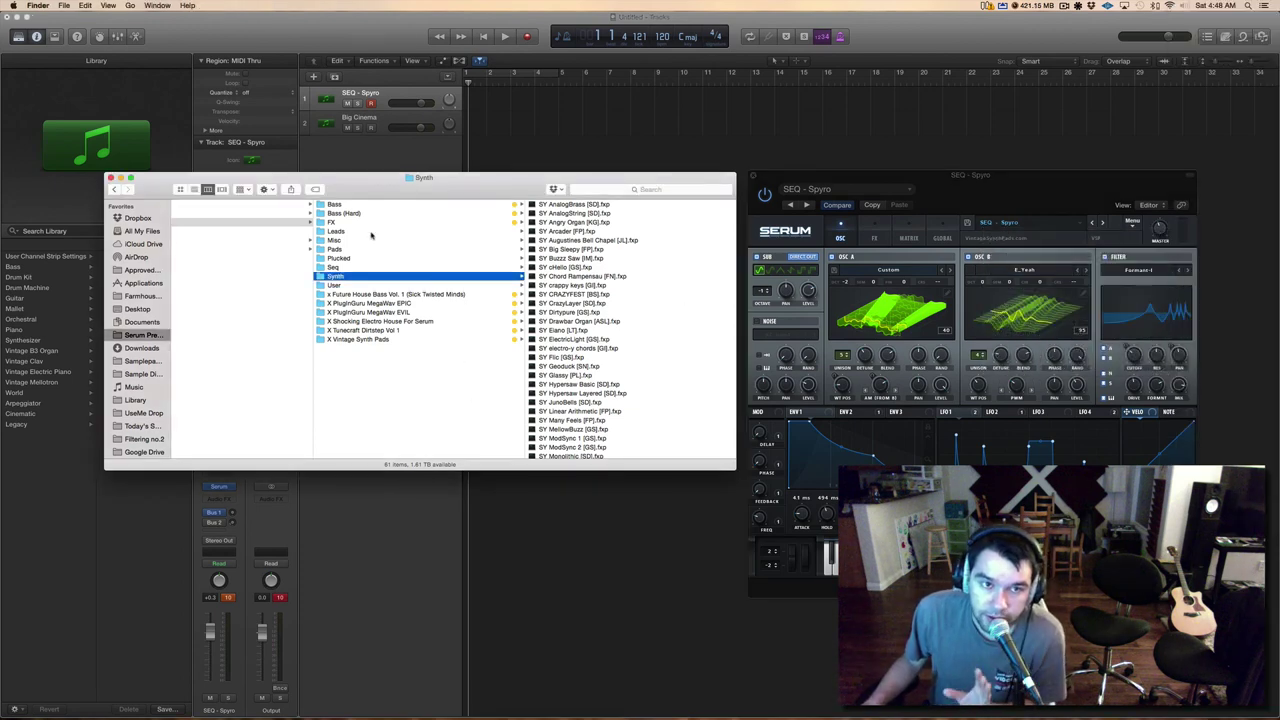
- Look through the preset folders in Finder, from Bass and Bass (Hard) down to X Vintage Synth Pads
left_click(372, 213)
key("Up")
key("Down")
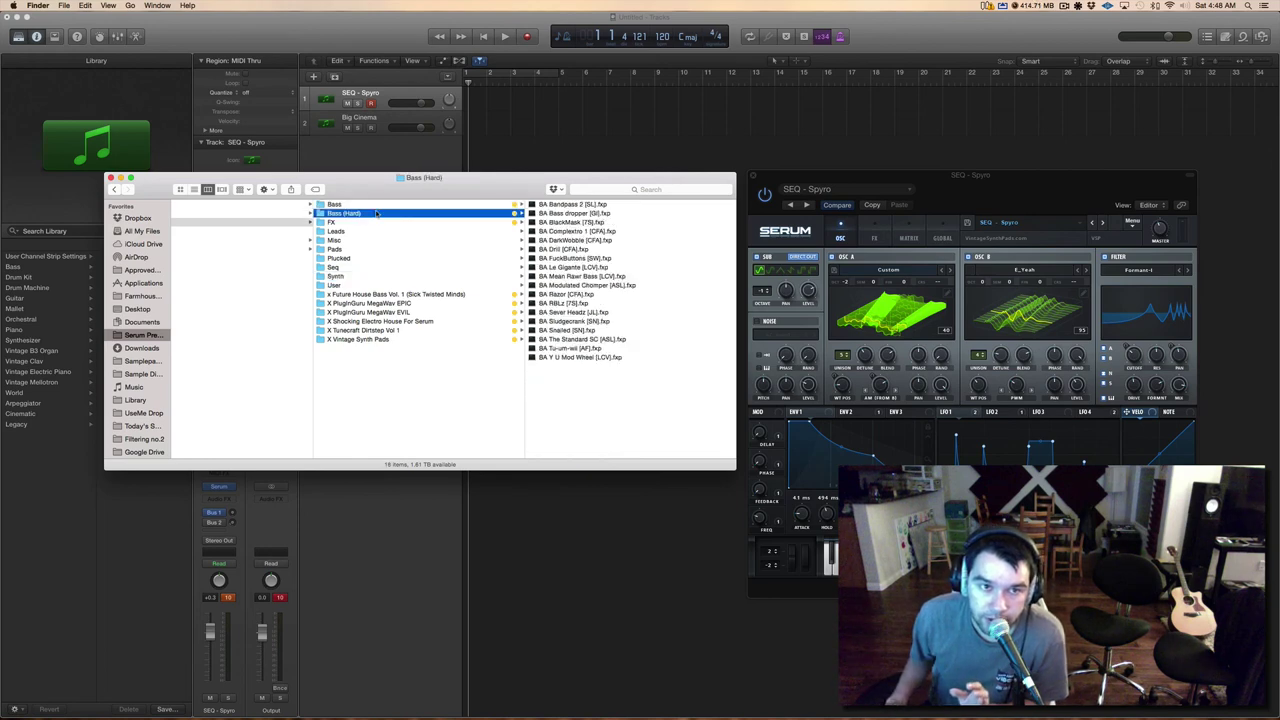
key("Down")
key("x")
key("Down")
key("Down")
key("Down")
key("Down")
key("Down")
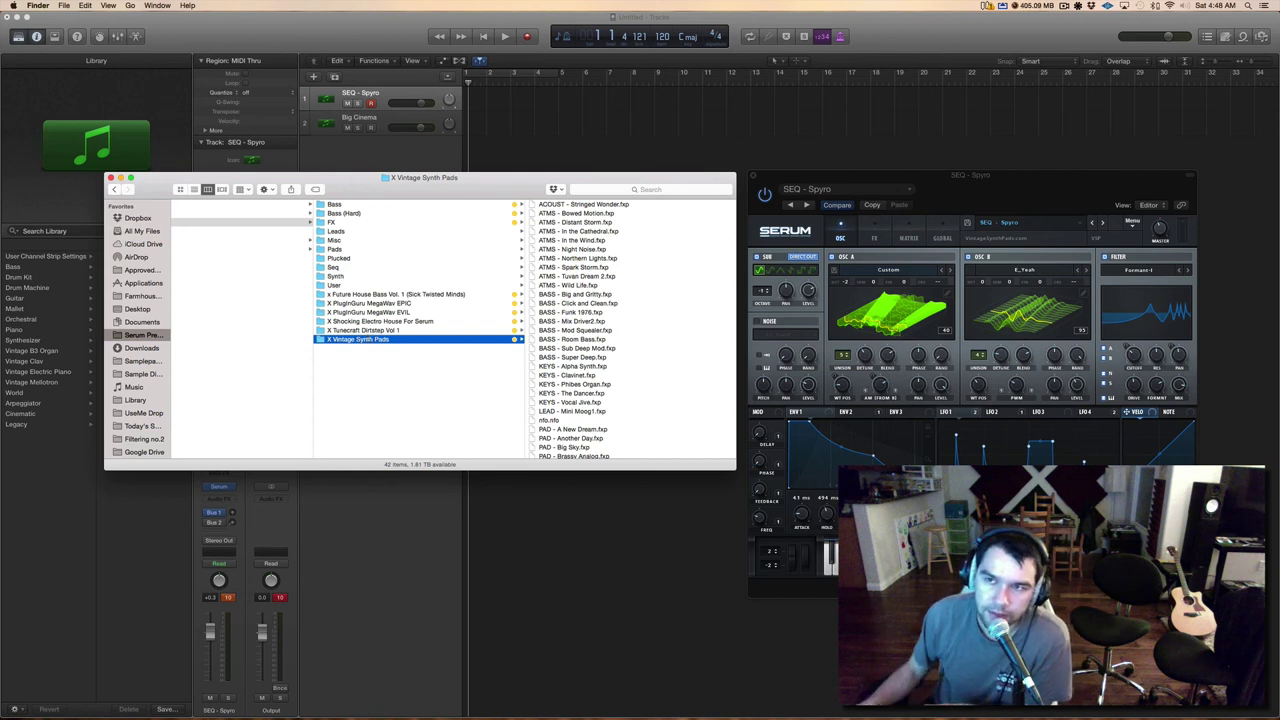
- Calculate 42/162 in Spotlight, then return to the Presets folder in Finder
left_click(1246, 5)
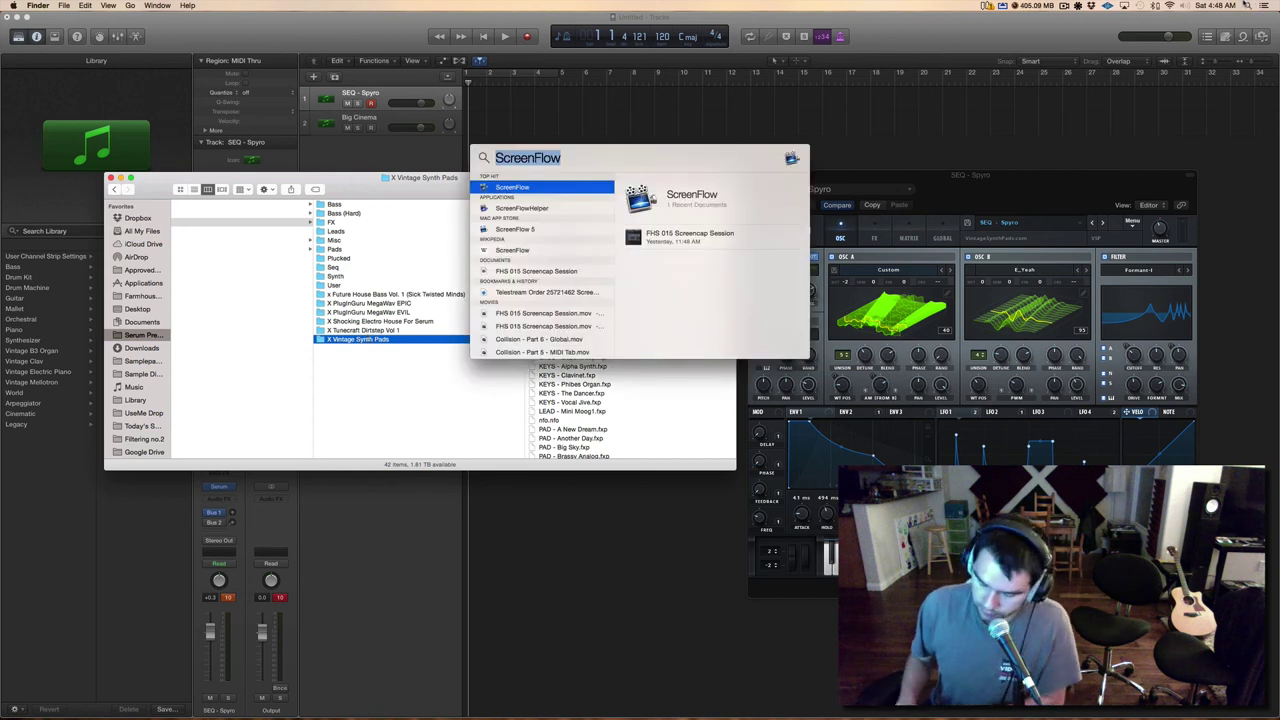
type("42/162")
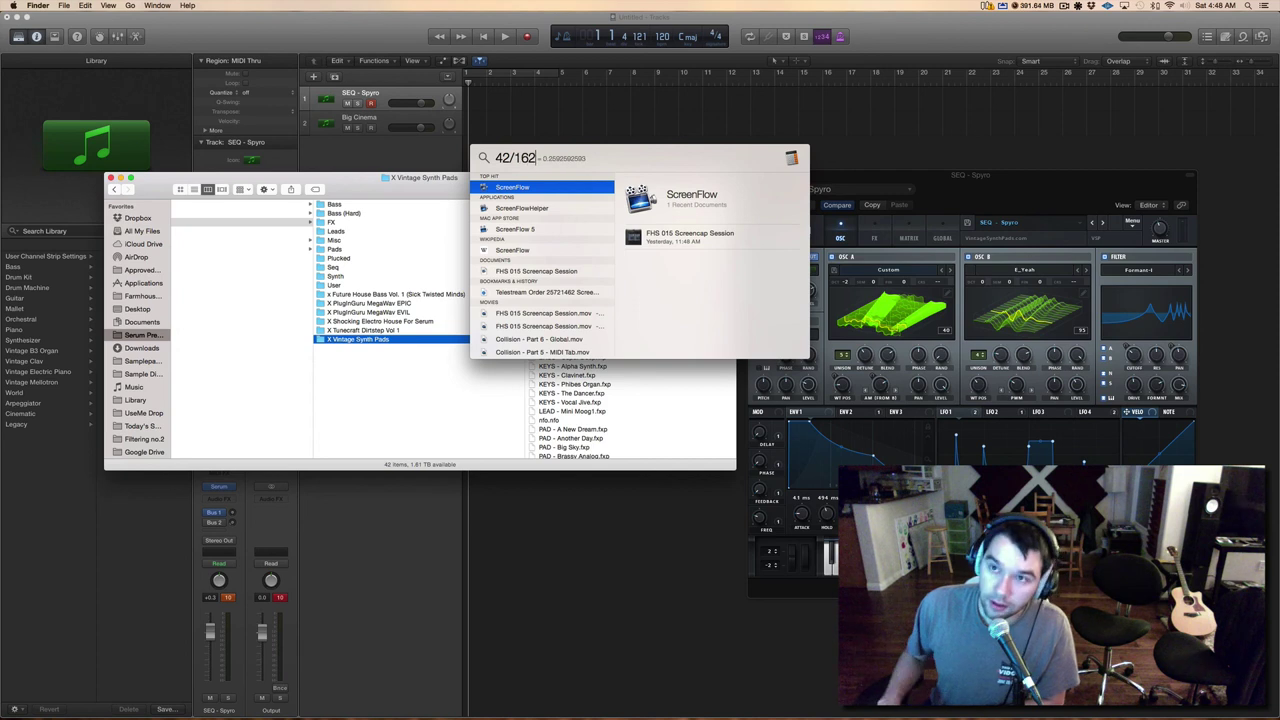
key("Escape")
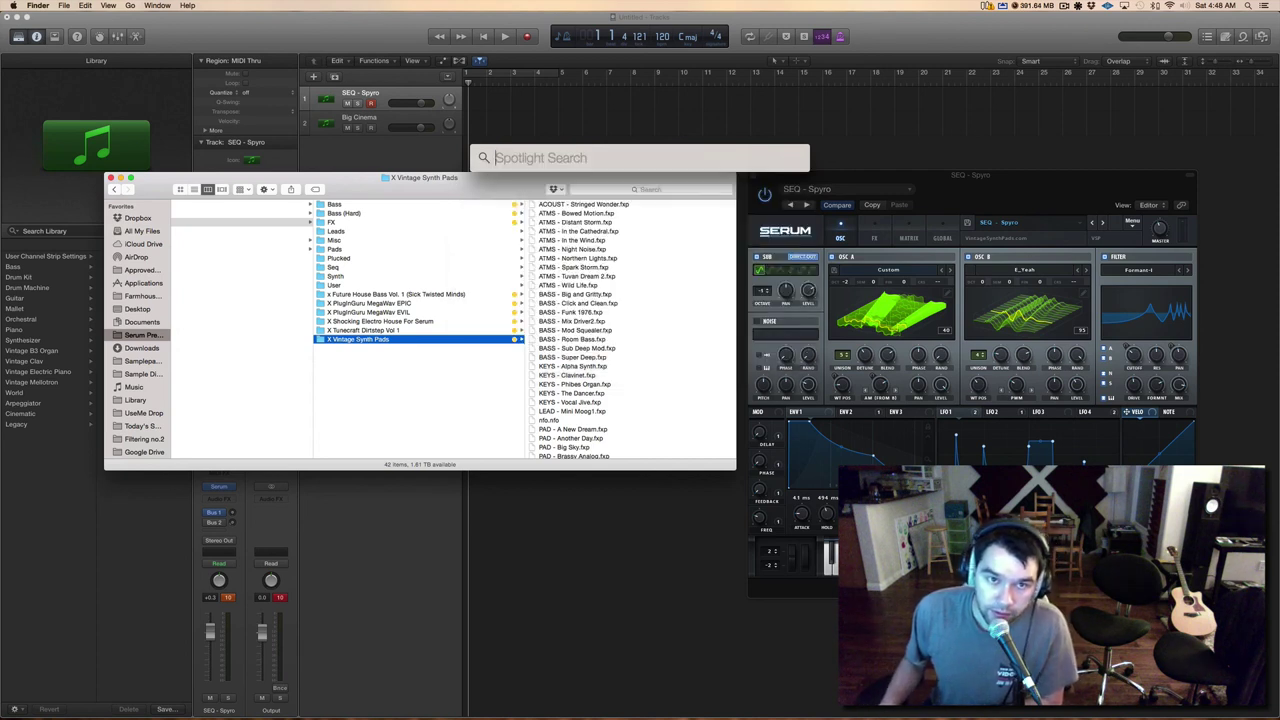
left_click(477, 380)
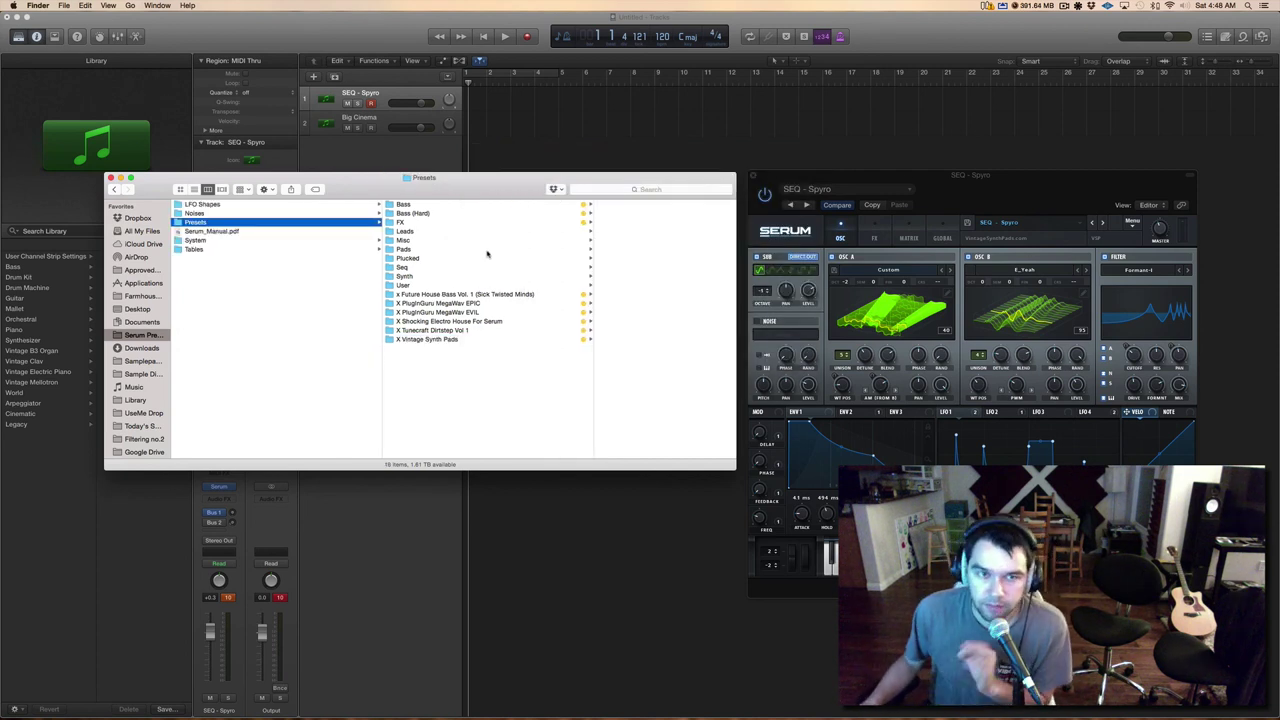
- Look through the Bass (Hard), Bass and FX preset folders, then open the Leads folder
left_click(487, 213)
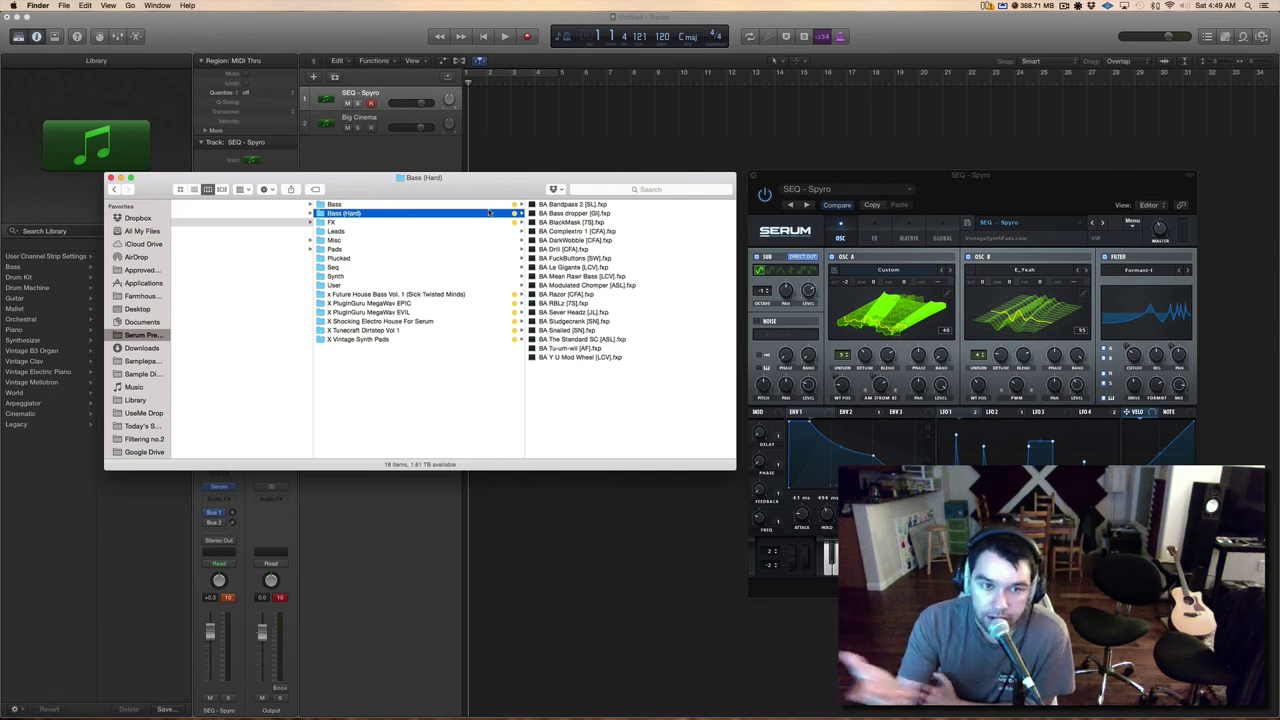
key("Up")
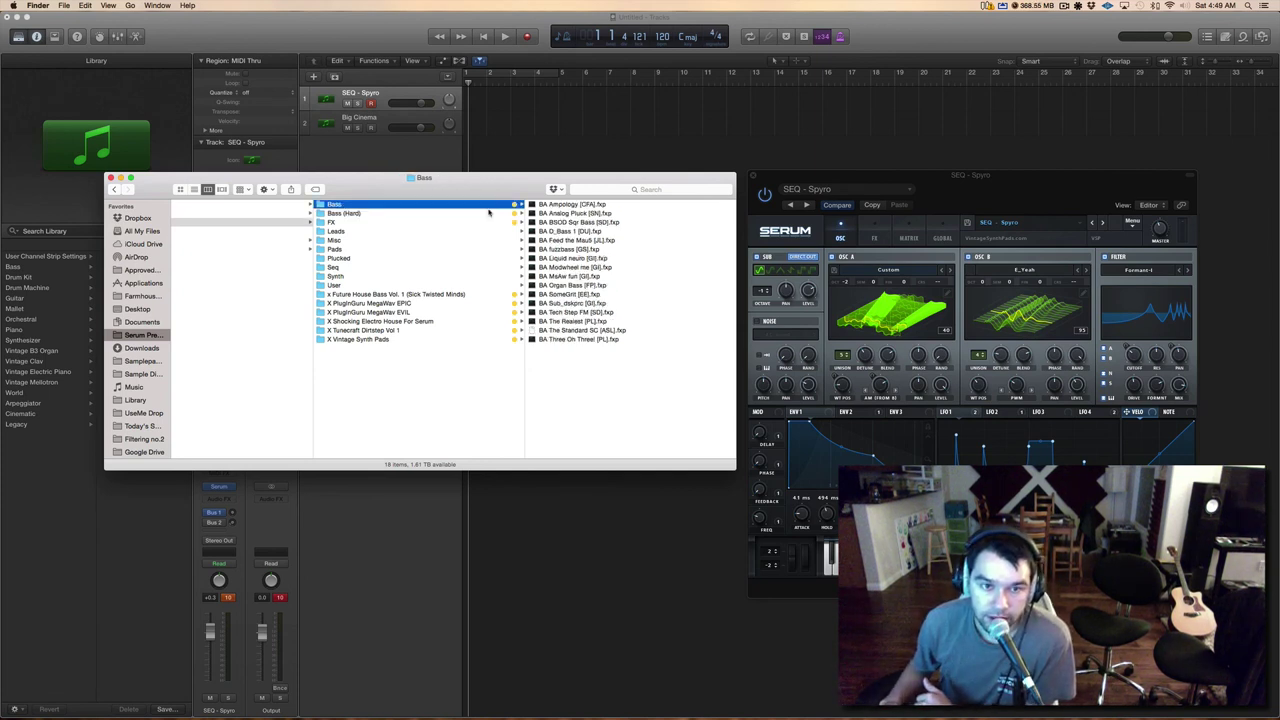
key("Down")
key("Down")
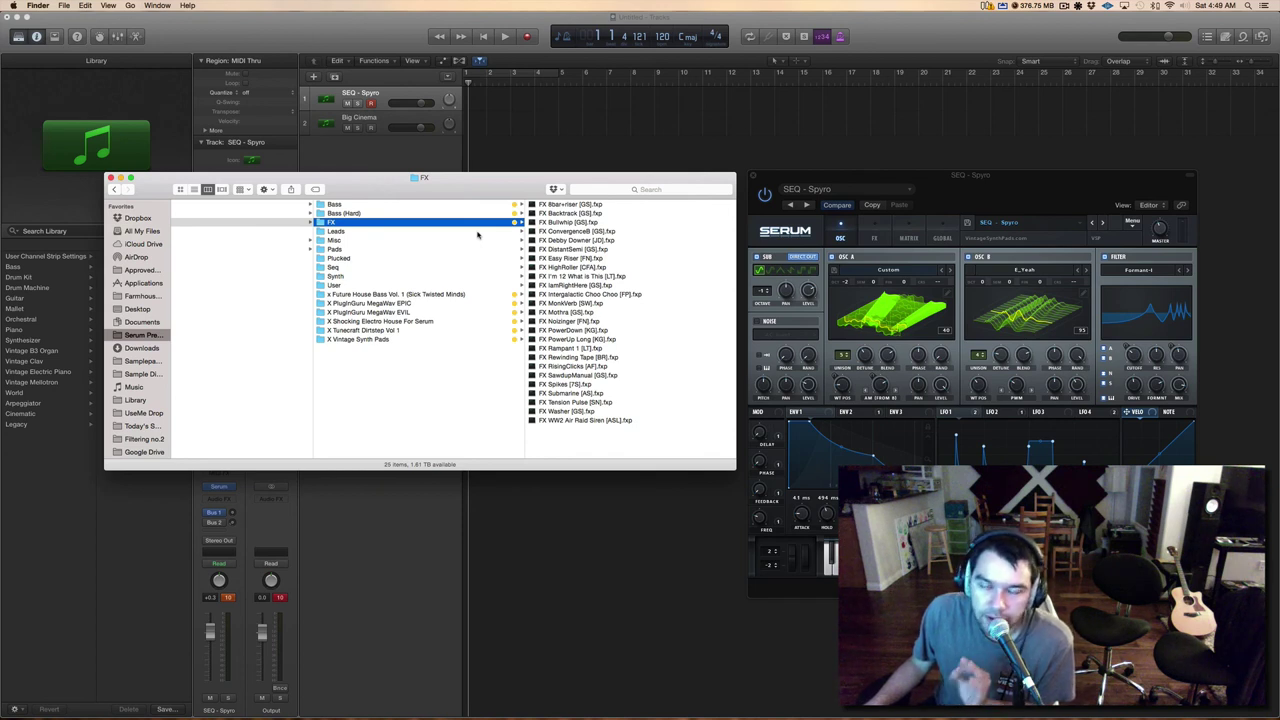
left_click(477, 234)
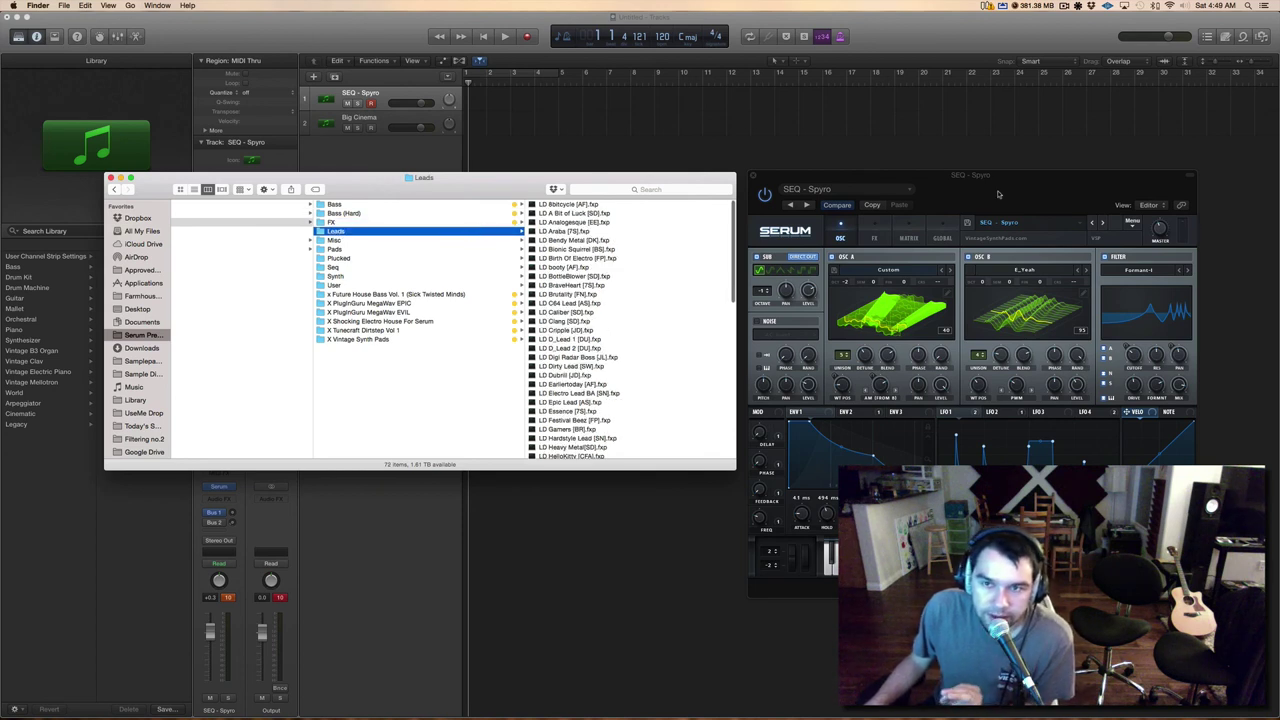
- Load the LD 8bitcycle [AF] preset from Serum's Leads category and lower the track's volume fader to about -11.4 dB
left_click(1133, 230)
left_click(1061, 239)
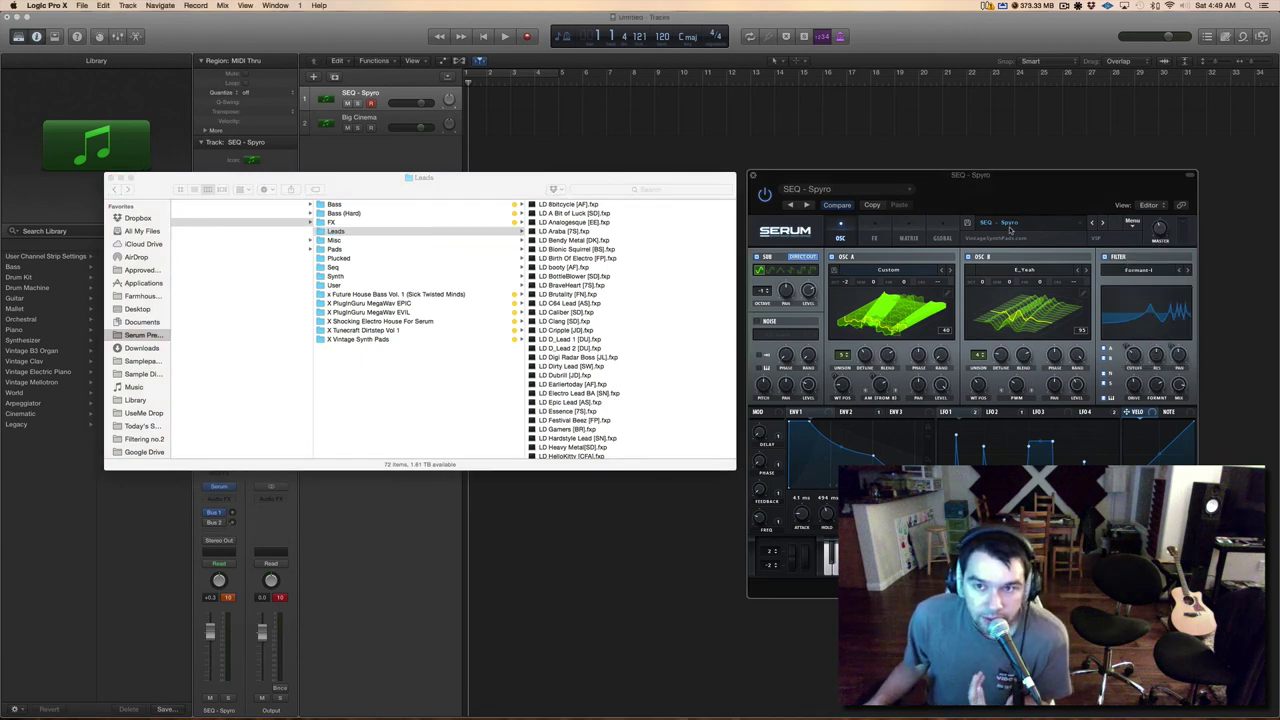
left_click(1008, 229)
mouse_move(1036, 263)
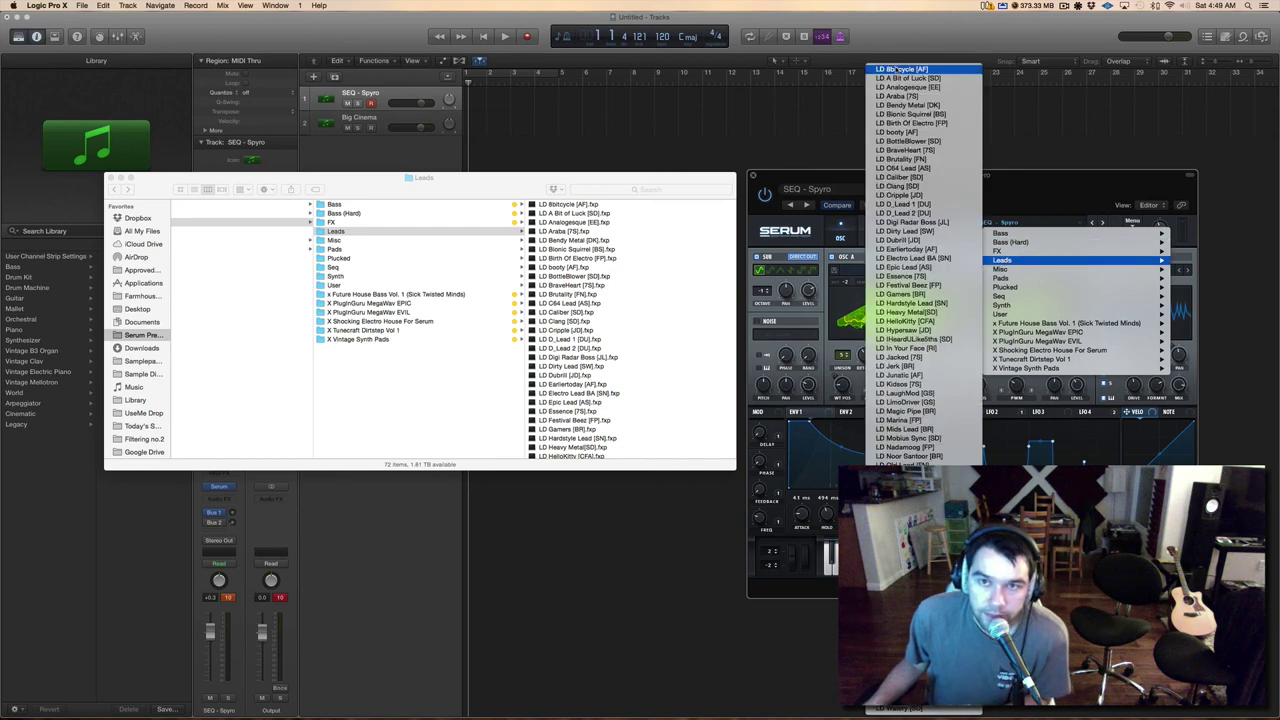
left_click(888, 68)
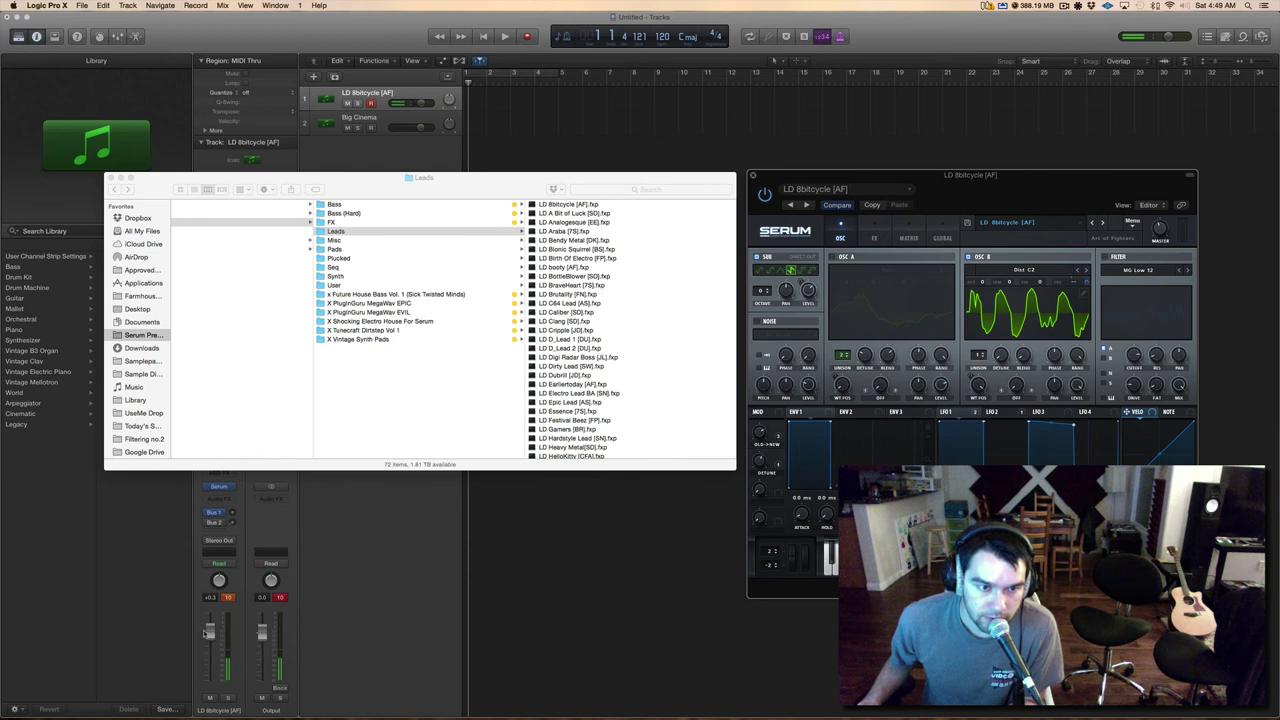
left_click_drag(209, 631, 210, 658)
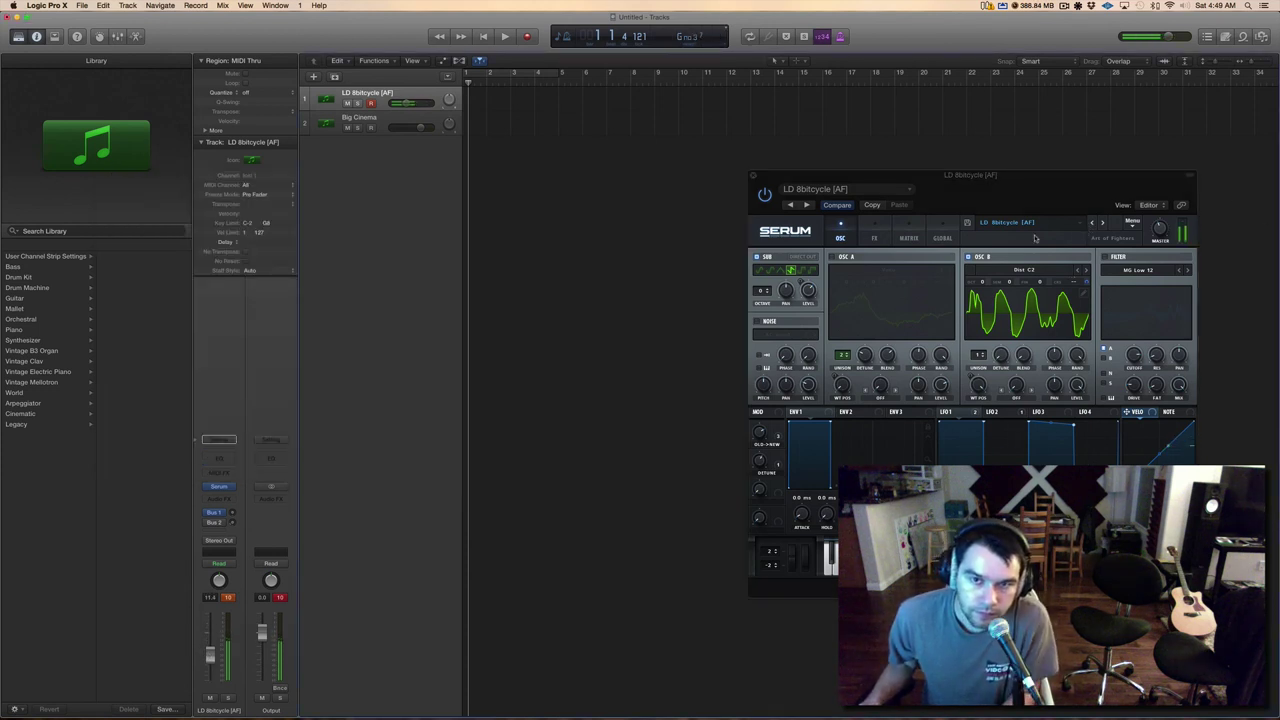
- Reopen the Serum plug-in window and move LD 8bitcycle [AF].fxp from Finder's Leads folder to the Trash
left_click(218, 487)
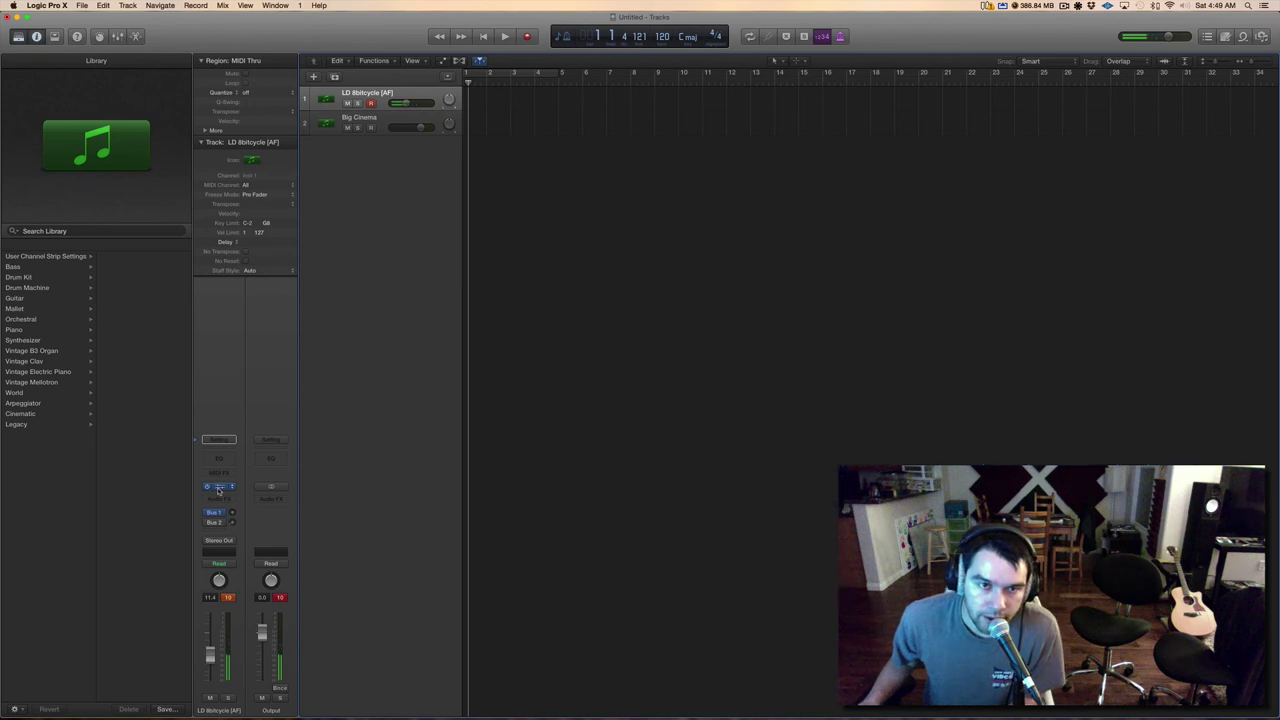
left_click(218, 487)
left_click(86, 703)
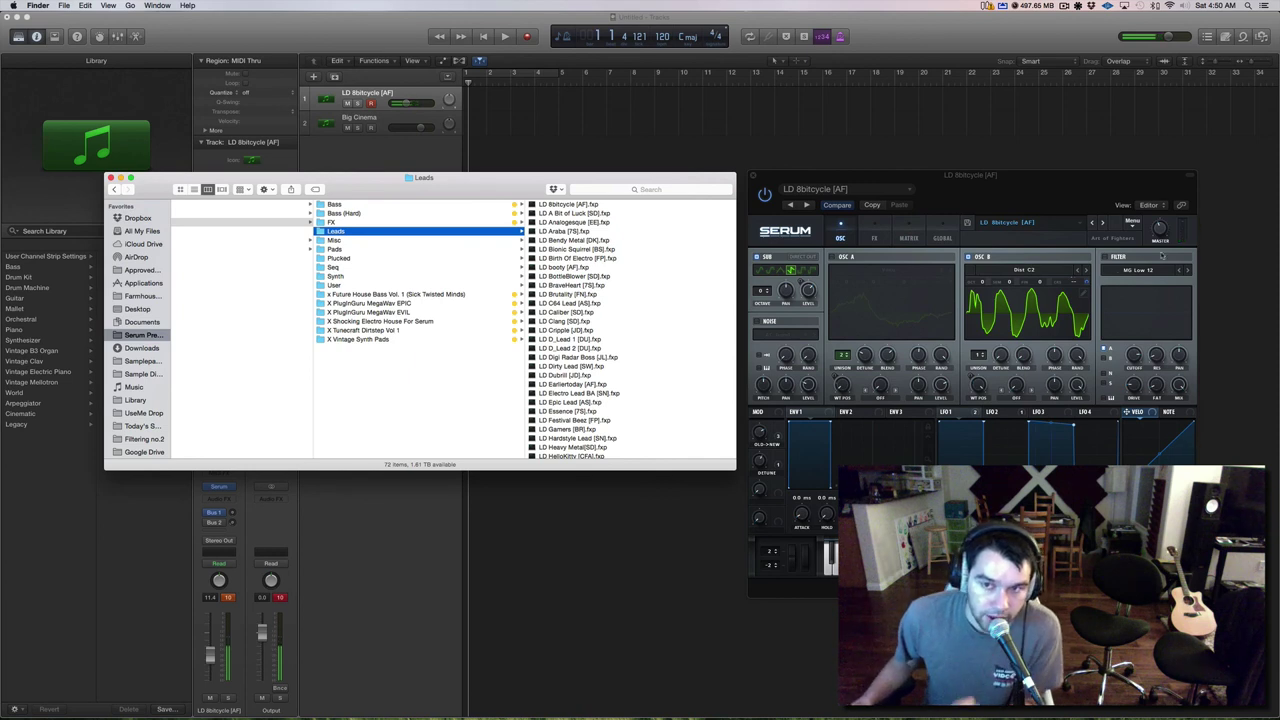
left_click(568, 205)
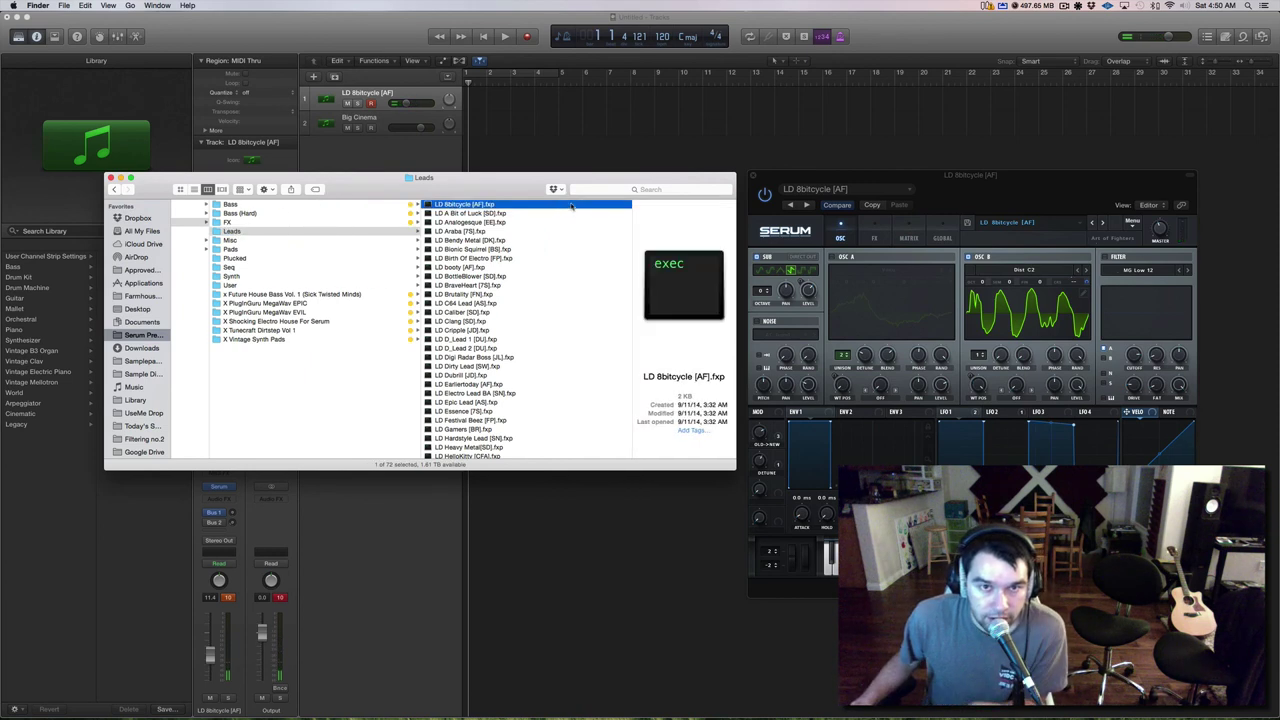
key("super+BackSpace")
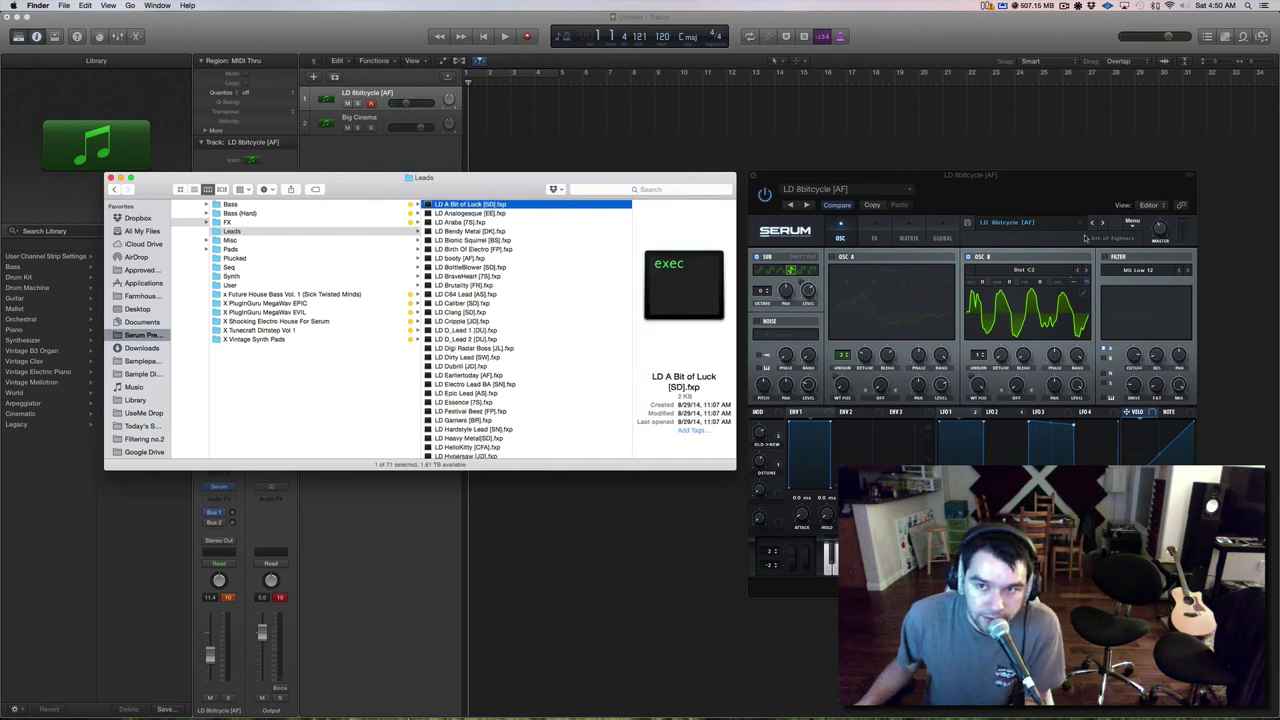
- Advance Serum to the LD A Bit of Luck [SD] preset and move its .fxp file to the Trash in Finder
left_click(1101, 224)
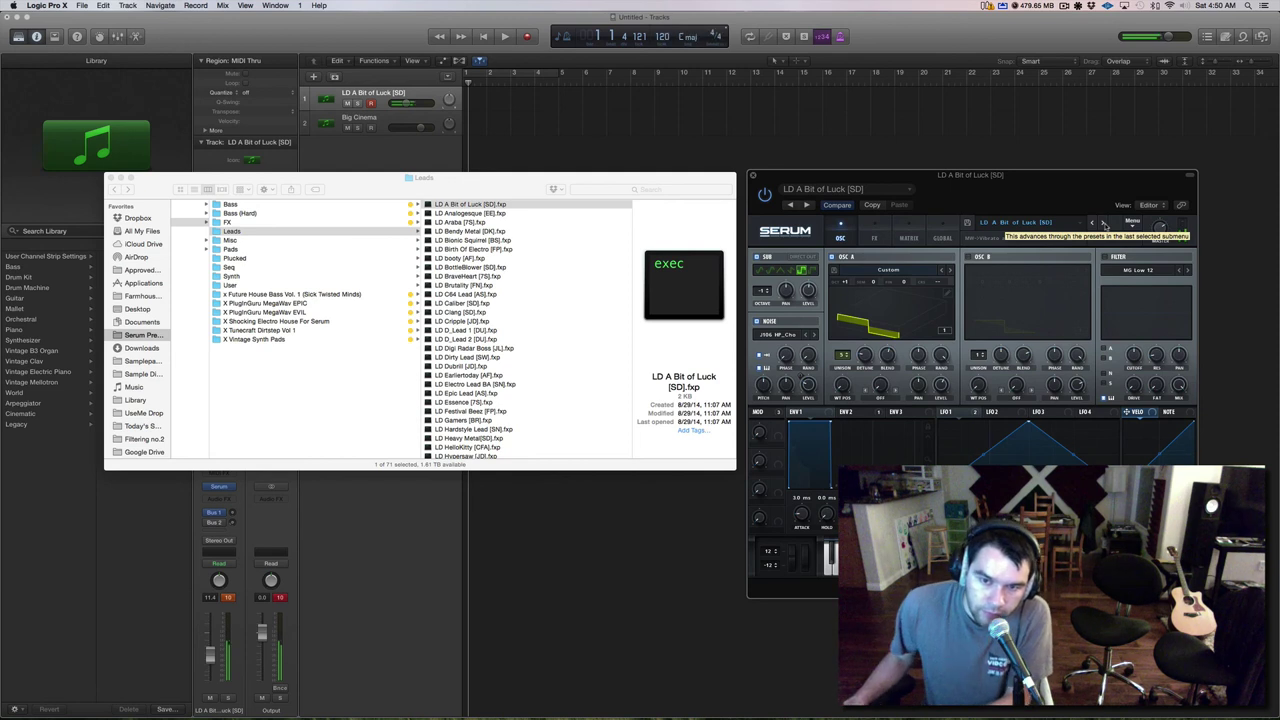
left_click(484, 206)
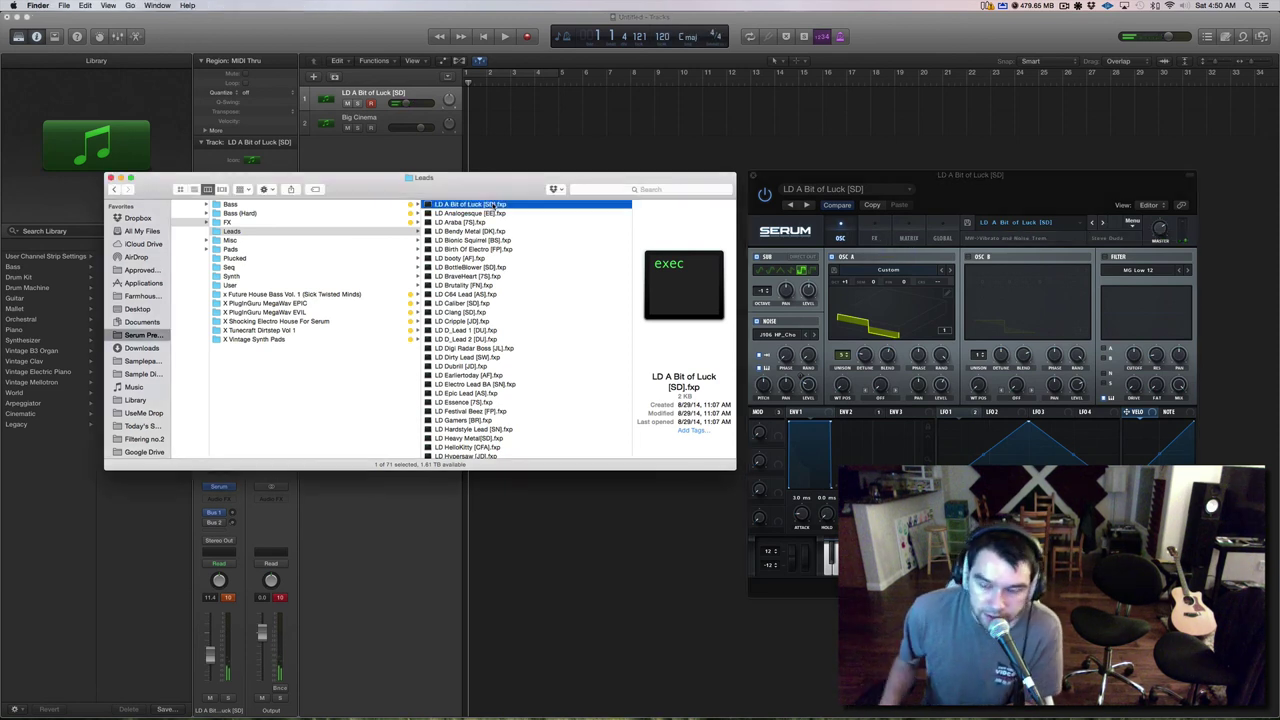
key("Return")
key("BackSpace")
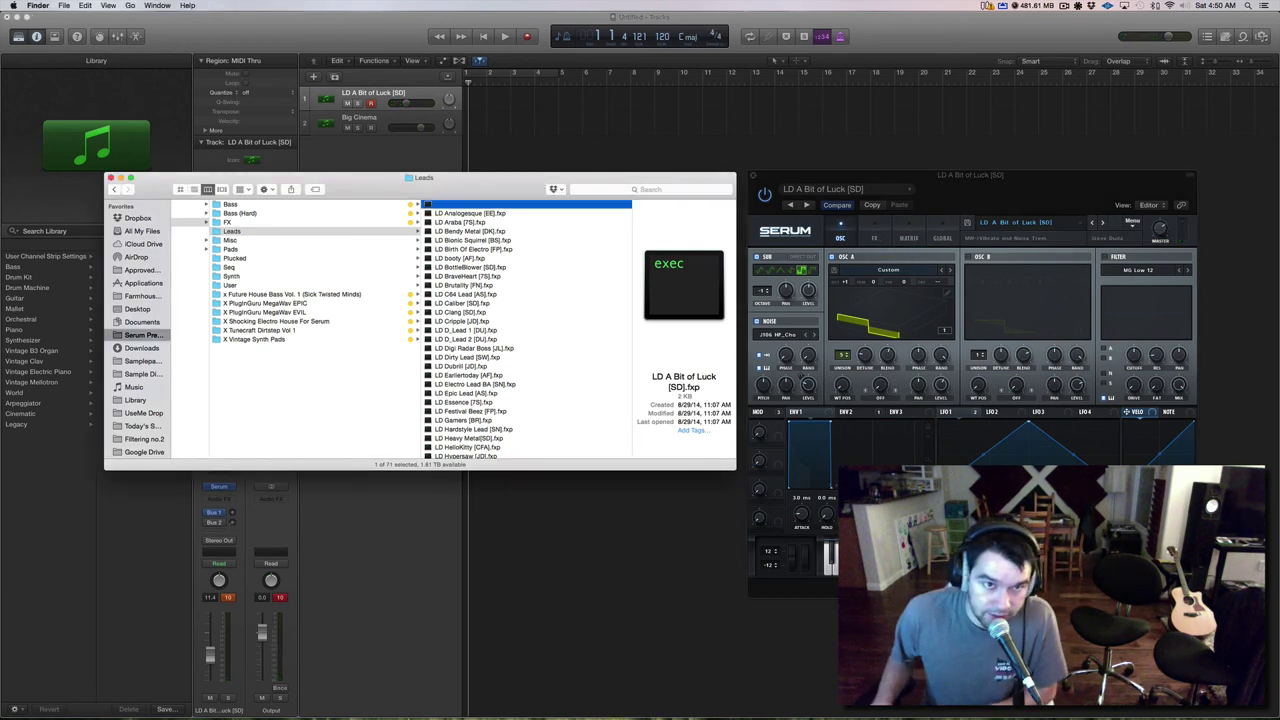
key("Escape")
key("super+BackSpace")
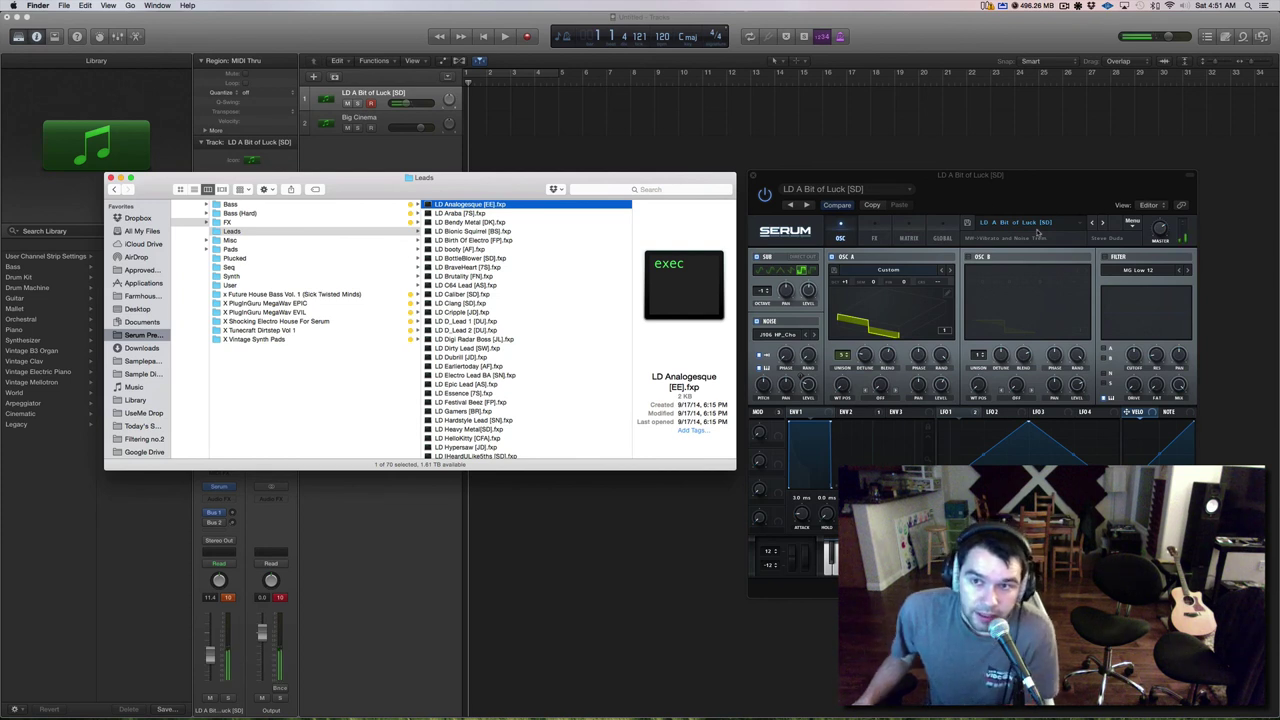
- Advance Serum to the LD Analogesque [EE] preset and compare its sound with the noise oscillator off and on
left_click(1103, 222)
left_click(1101, 222)
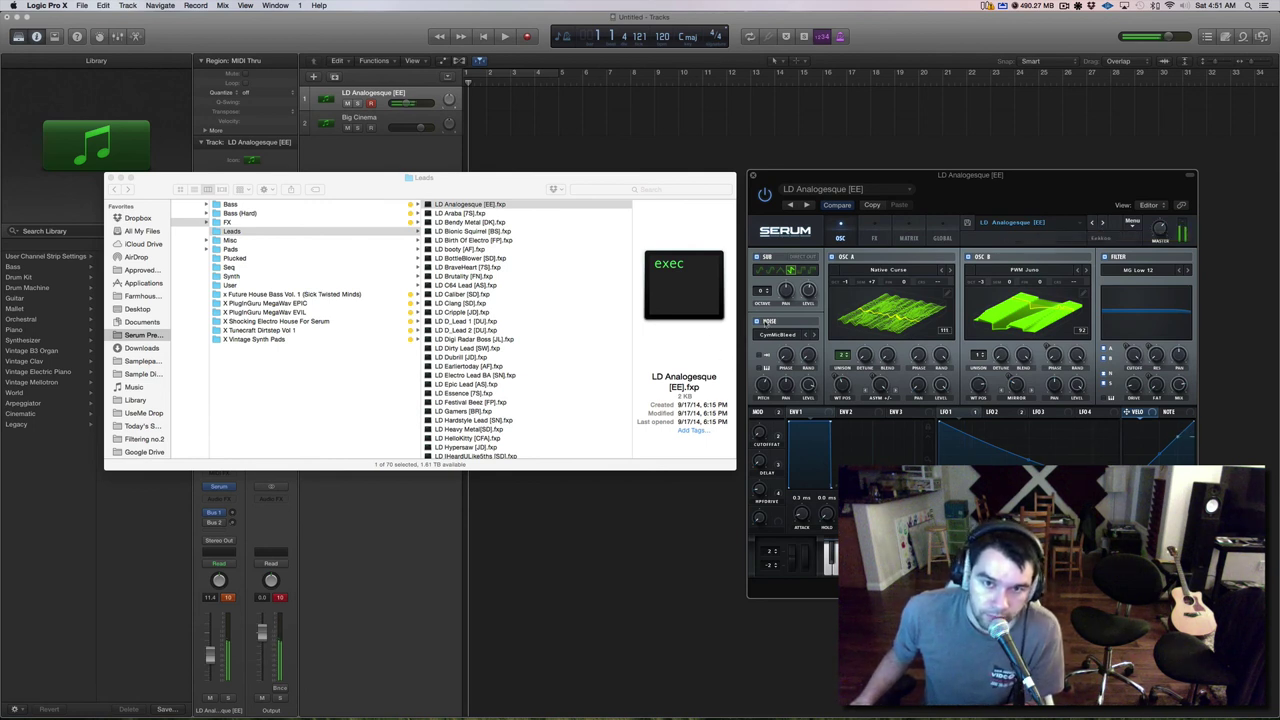
left_click(763, 322)
left_click(762, 321)
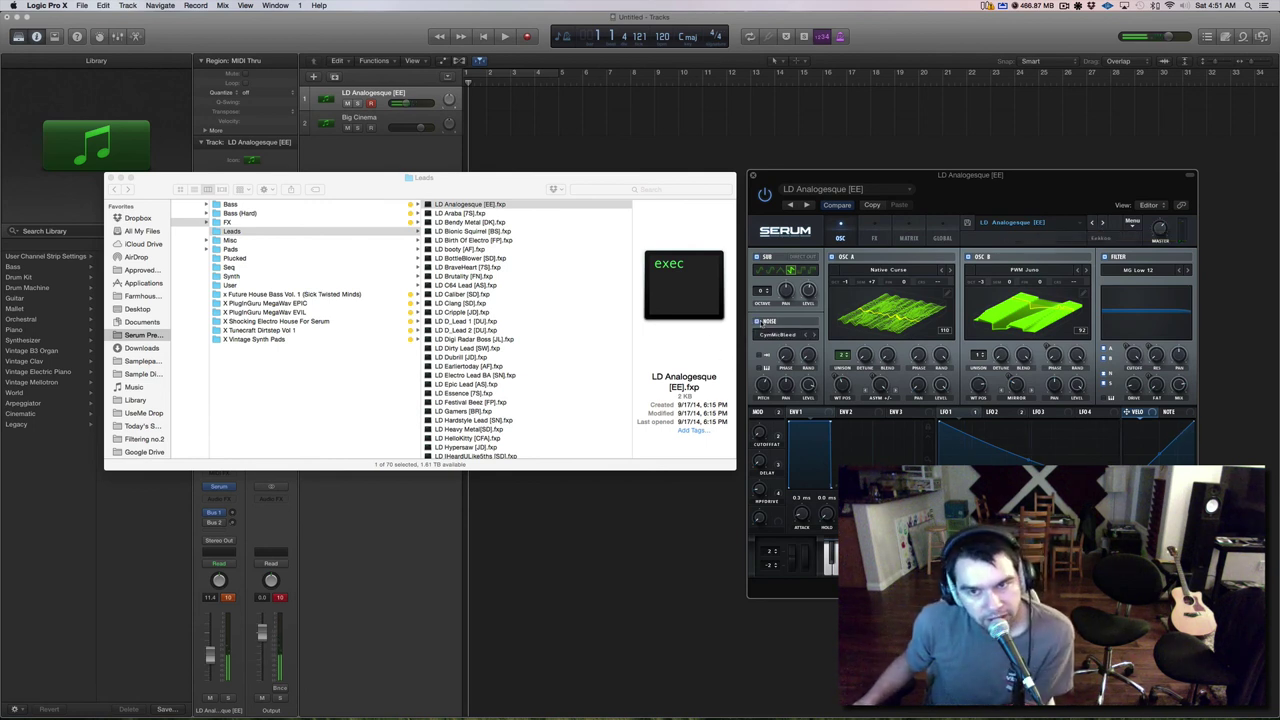
left_click(762, 321)
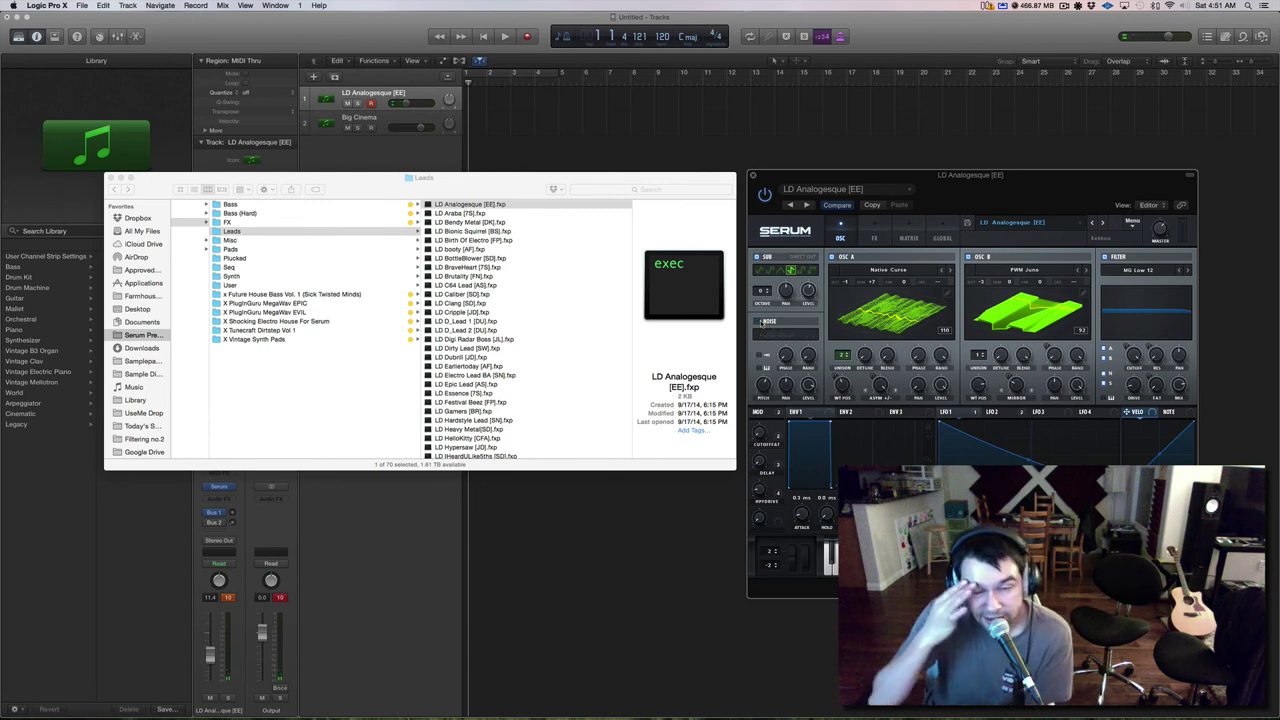
left_click(762, 321)
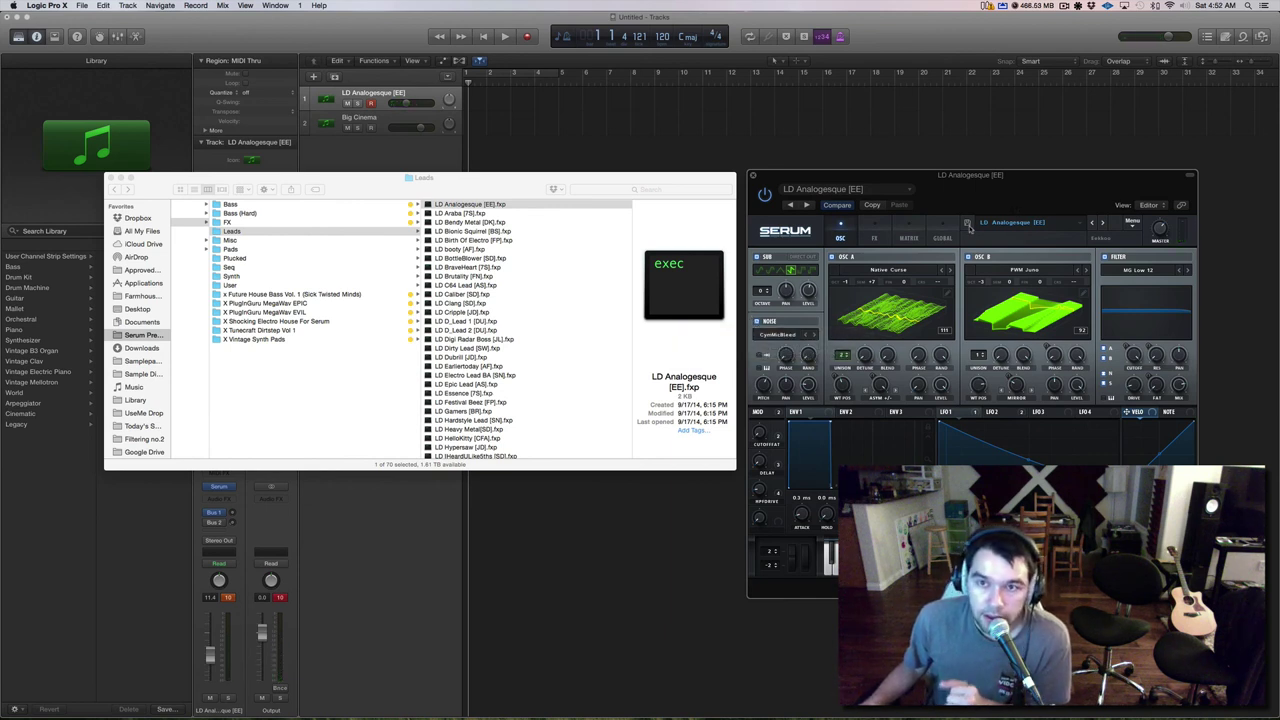
- Advance Serum to the LD Araba [7S] preset and move its .fxp file to the Trash in Finder
left_click(1099, 223)
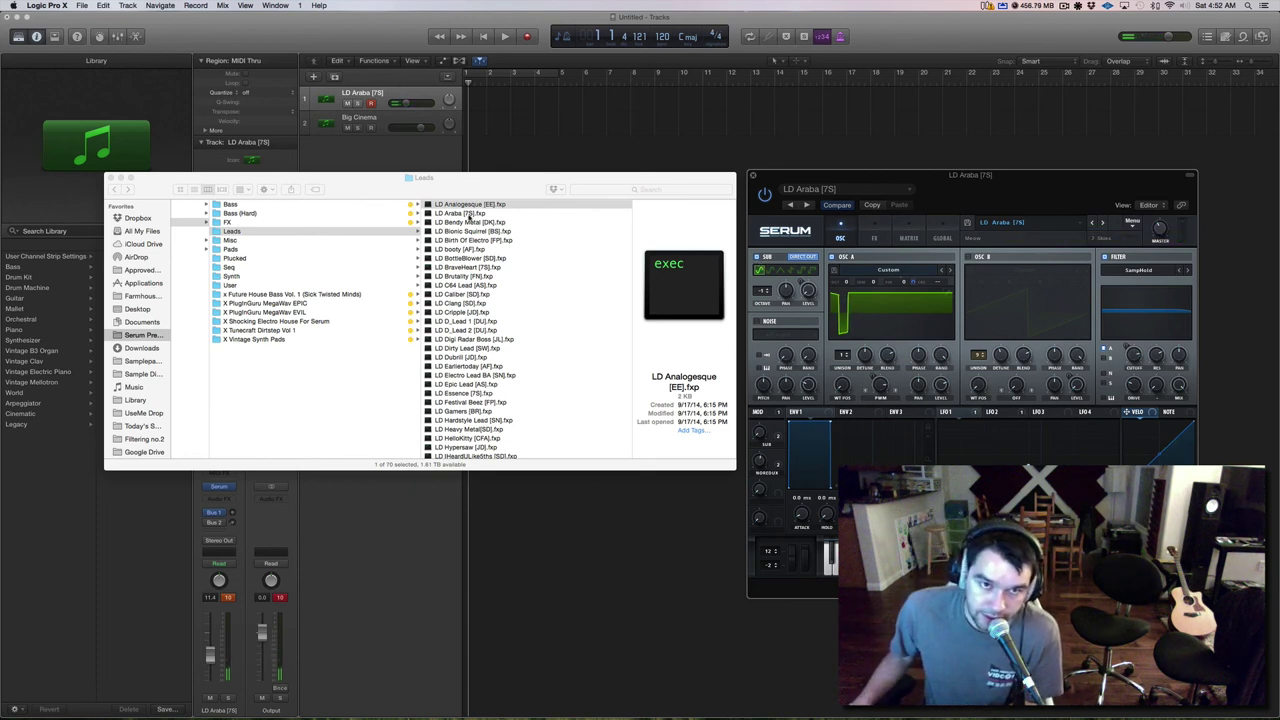
left_click(469, 217)
left_click(469, 217)
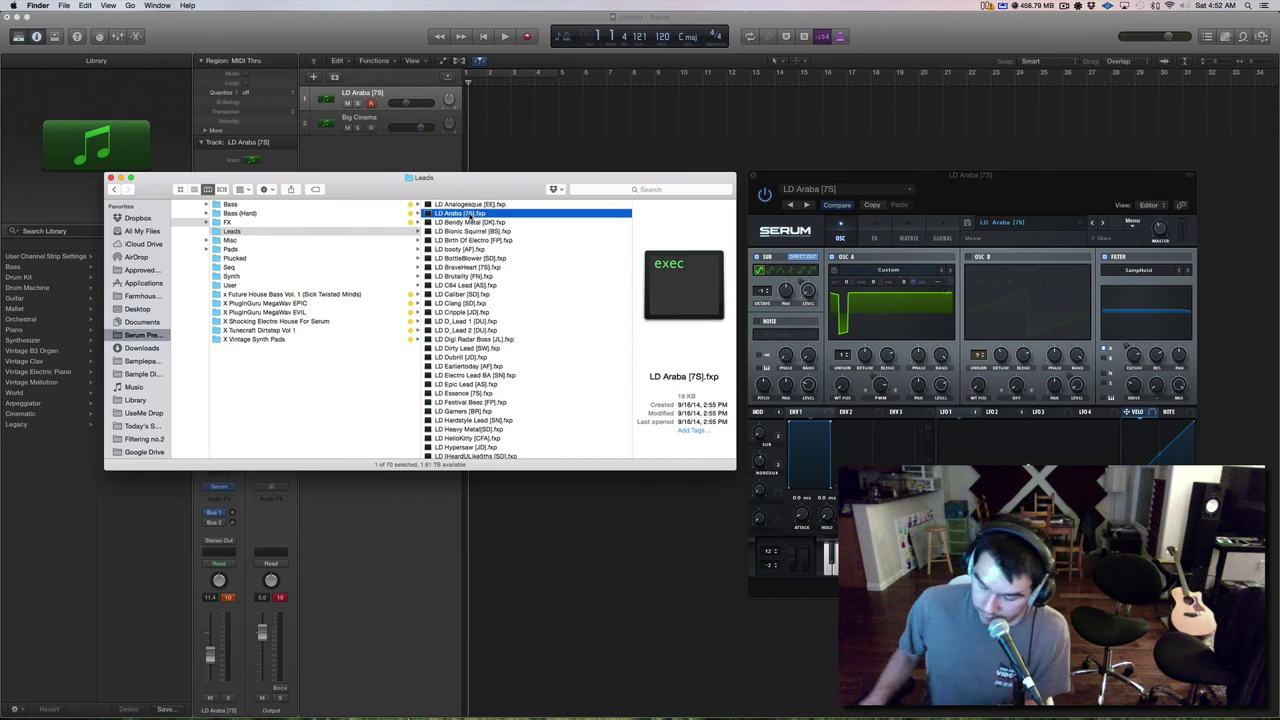
key("super+BackSpace")
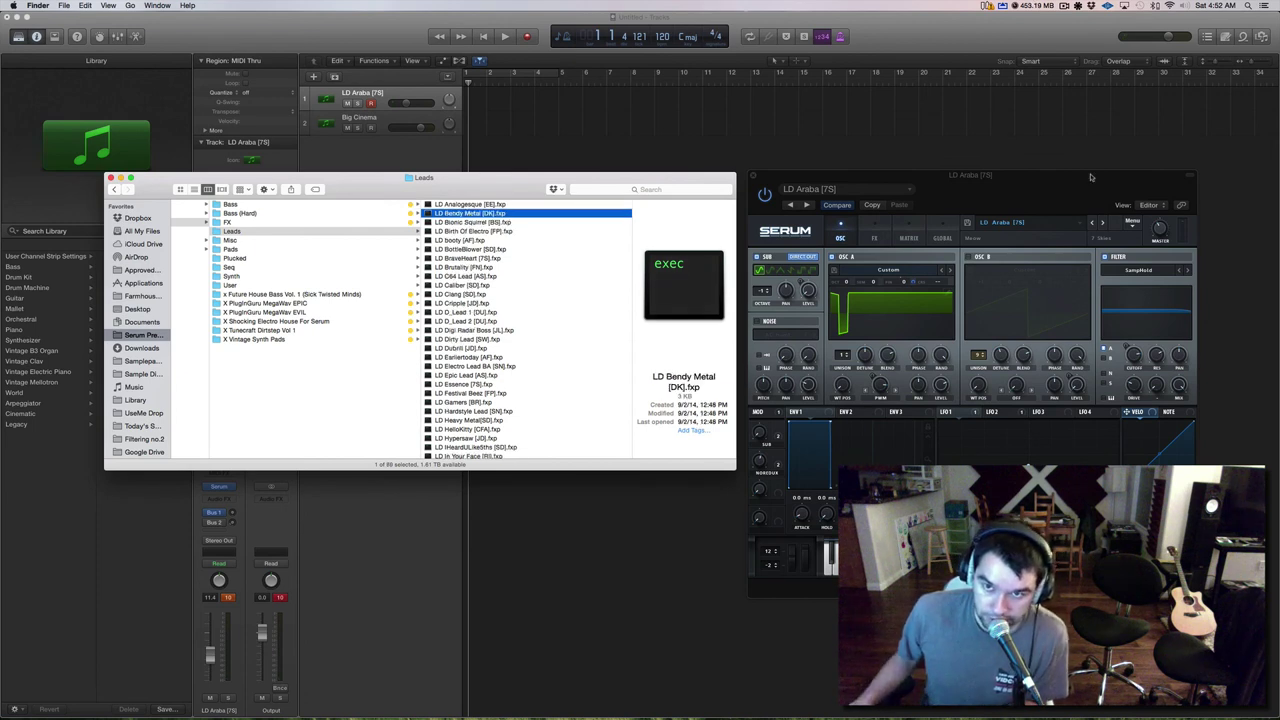
- Advance Serum to the LD Bendy Metal [DK] preset and move its .fxp file to the Trash in Finder
left_click(1102, 222)
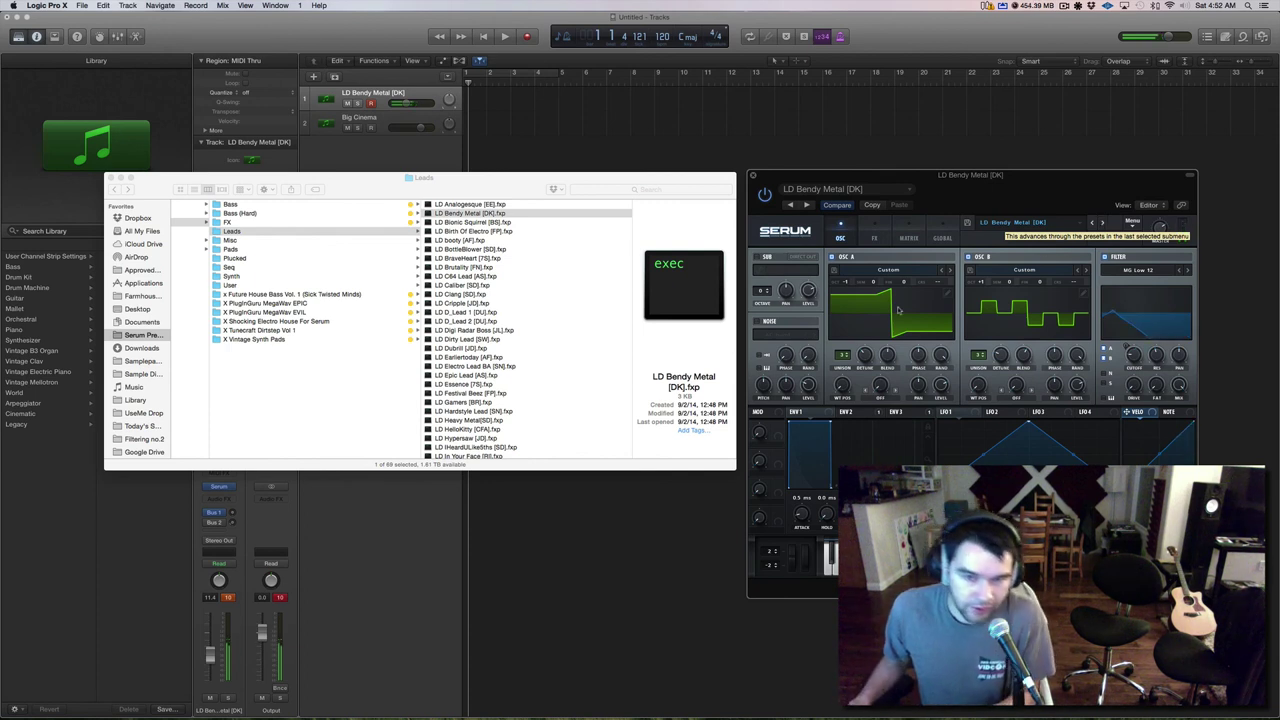
left_click(513, 220)
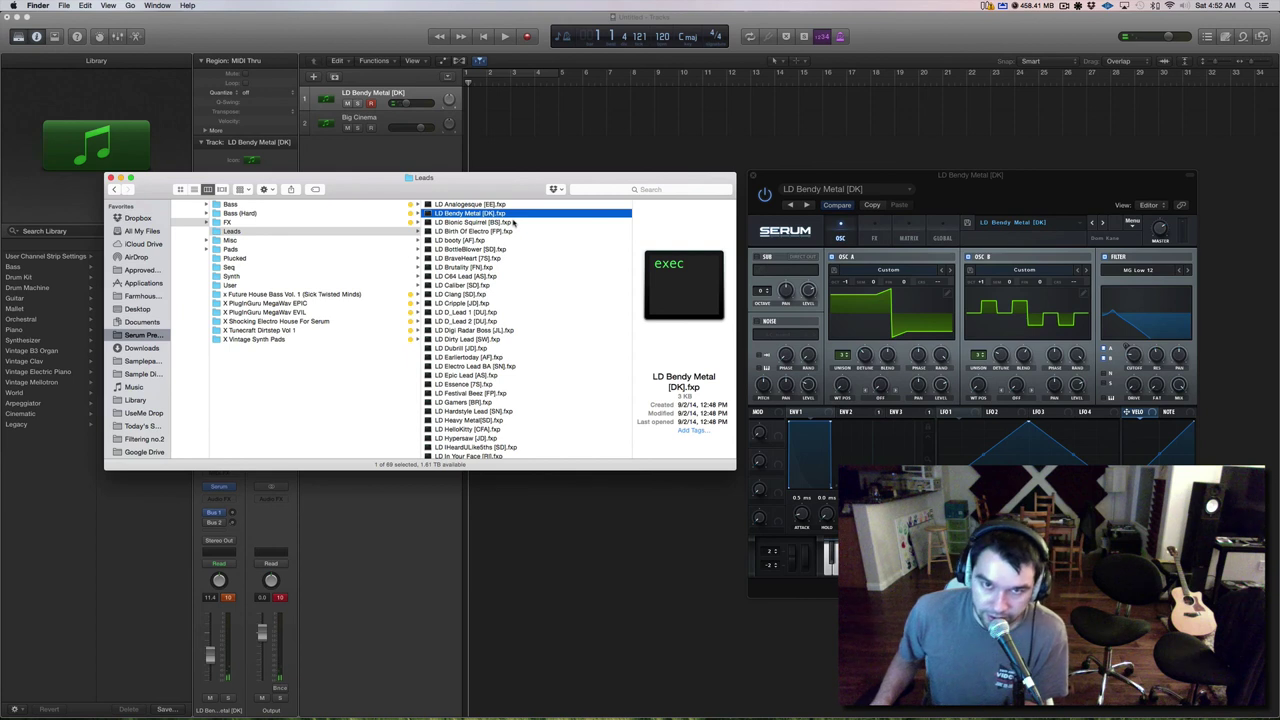
key("super+BackSpace")
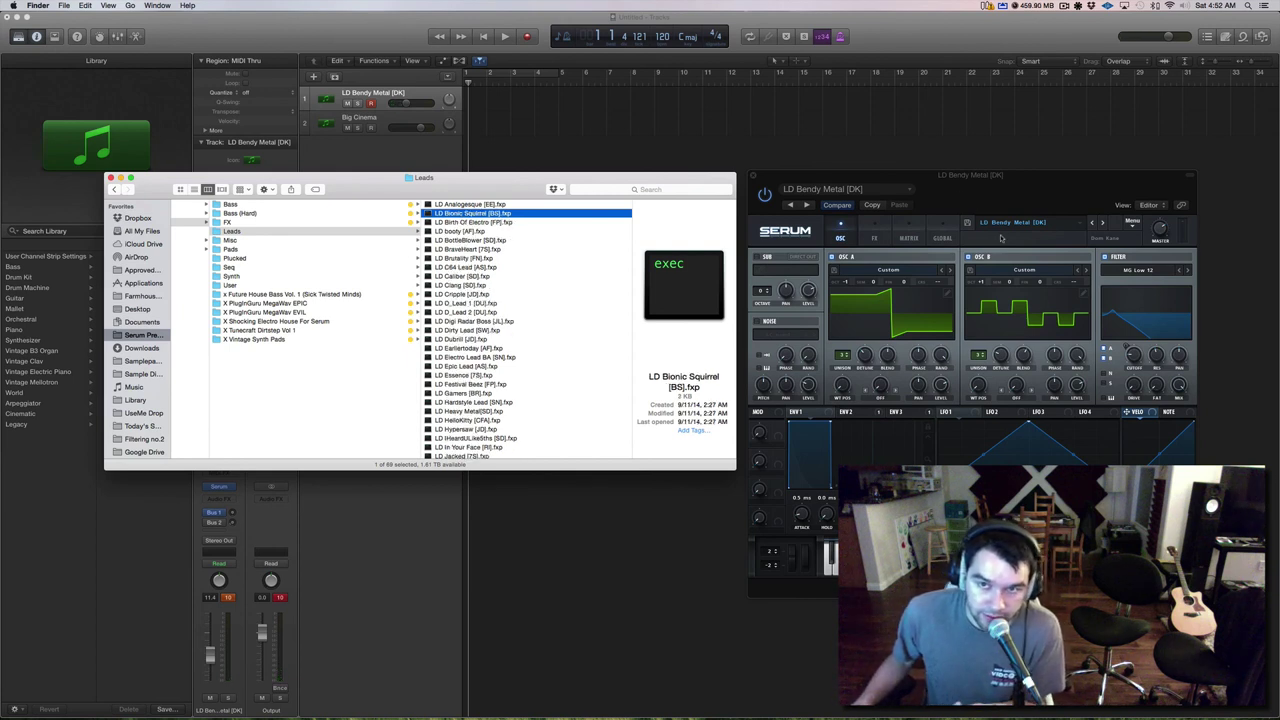
- Advance Serum to the LD Bionic Squirrel [BS] preset and move its .fxp file to the Trash in Finder
left_click(1102, 223)
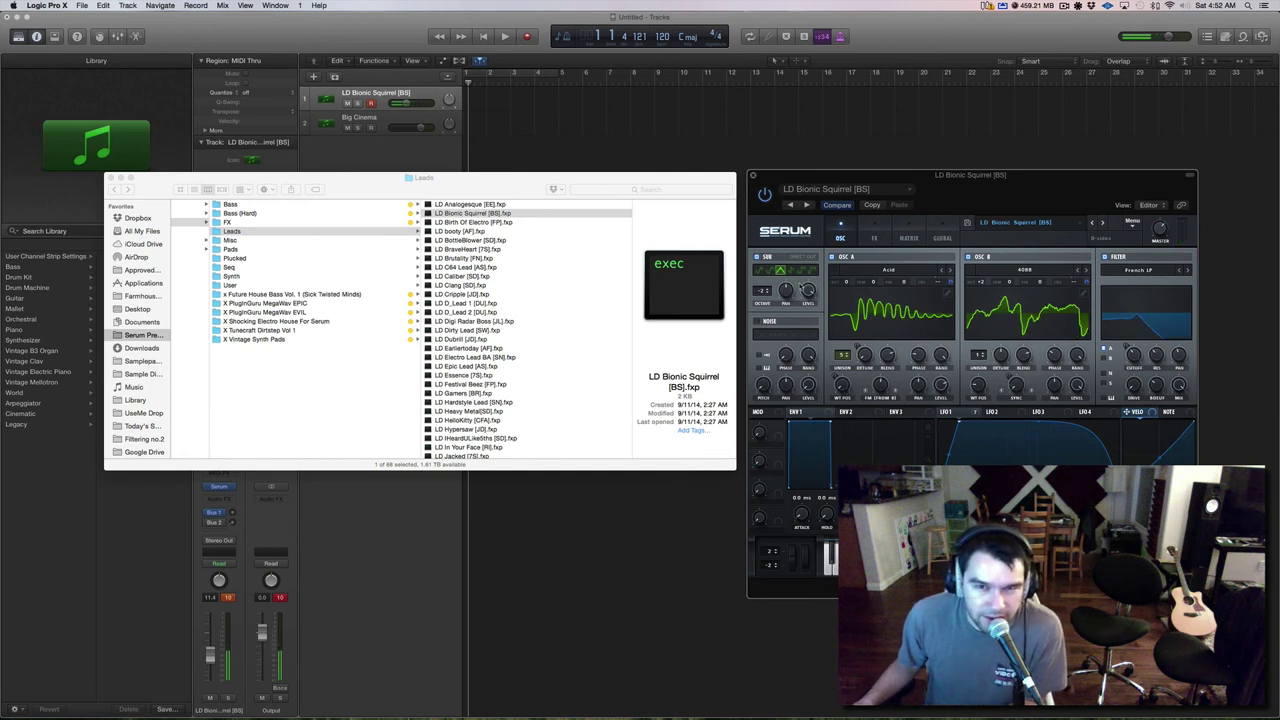
left_click(493, 218)
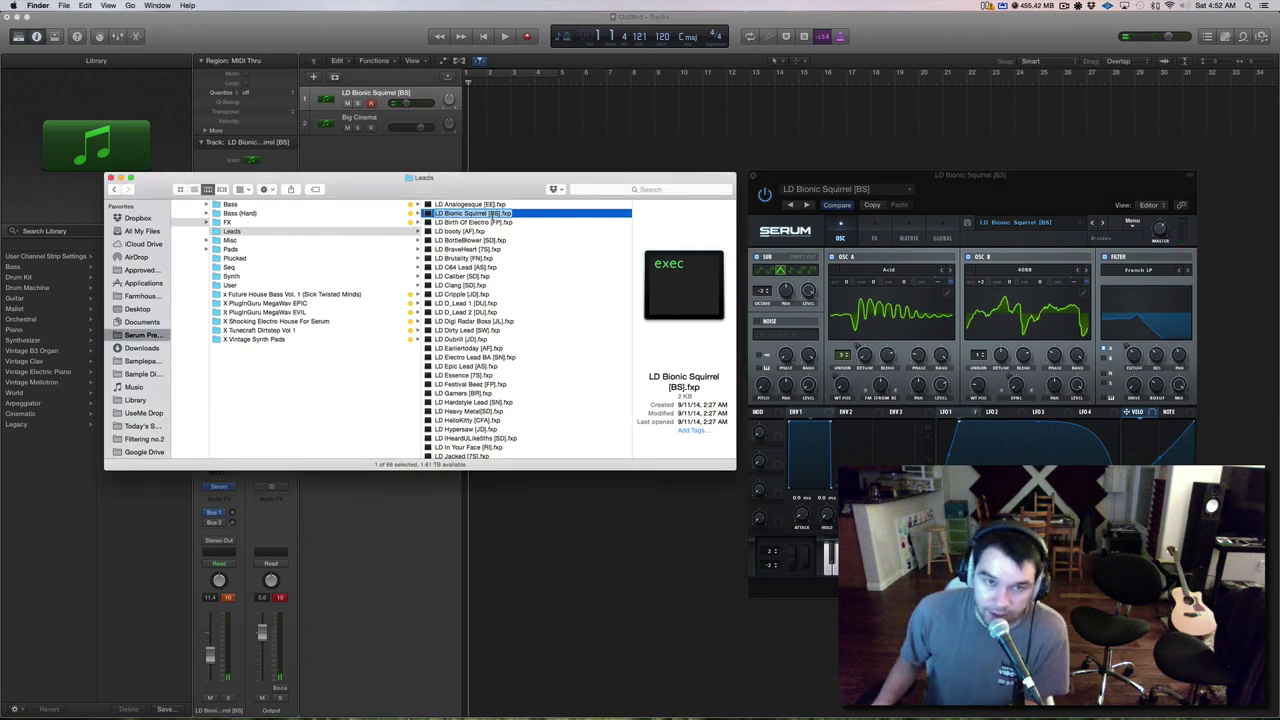
key("super+BackSpace")
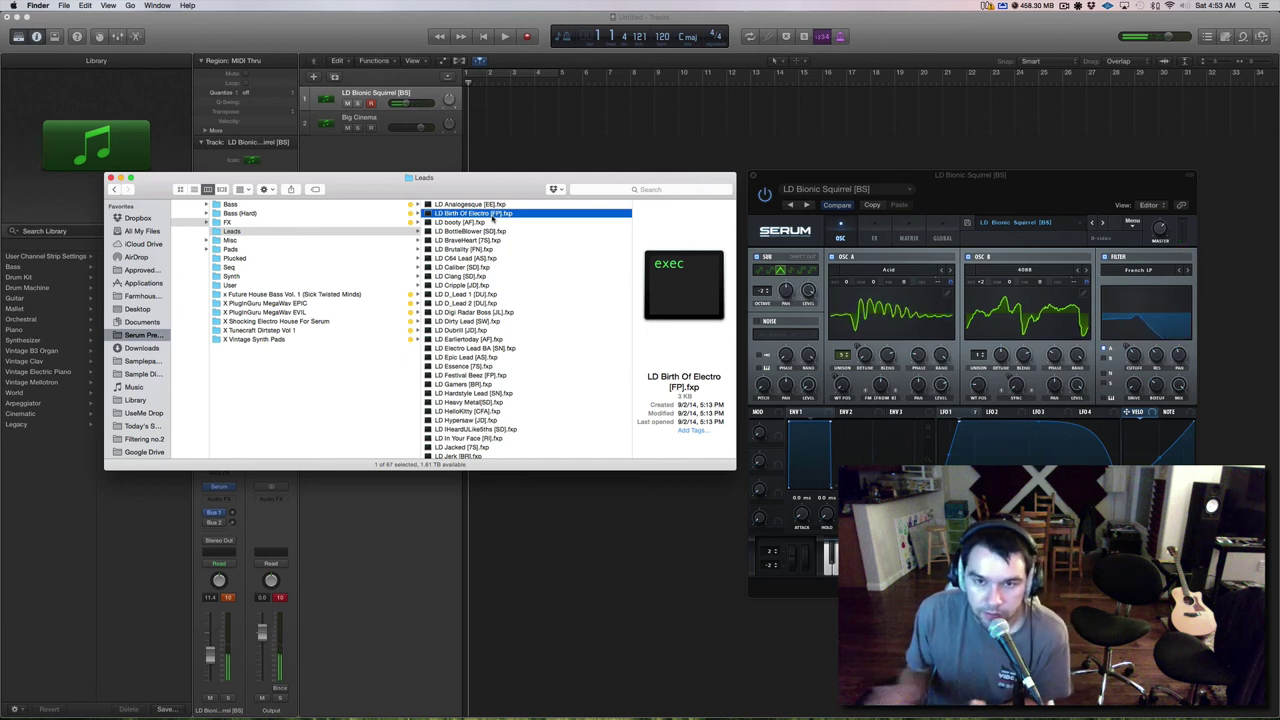
- Advance Serum to the LD Birth Of Electro [FP] preset and switch oscillator A's waveform display
left_click(1103, 224)
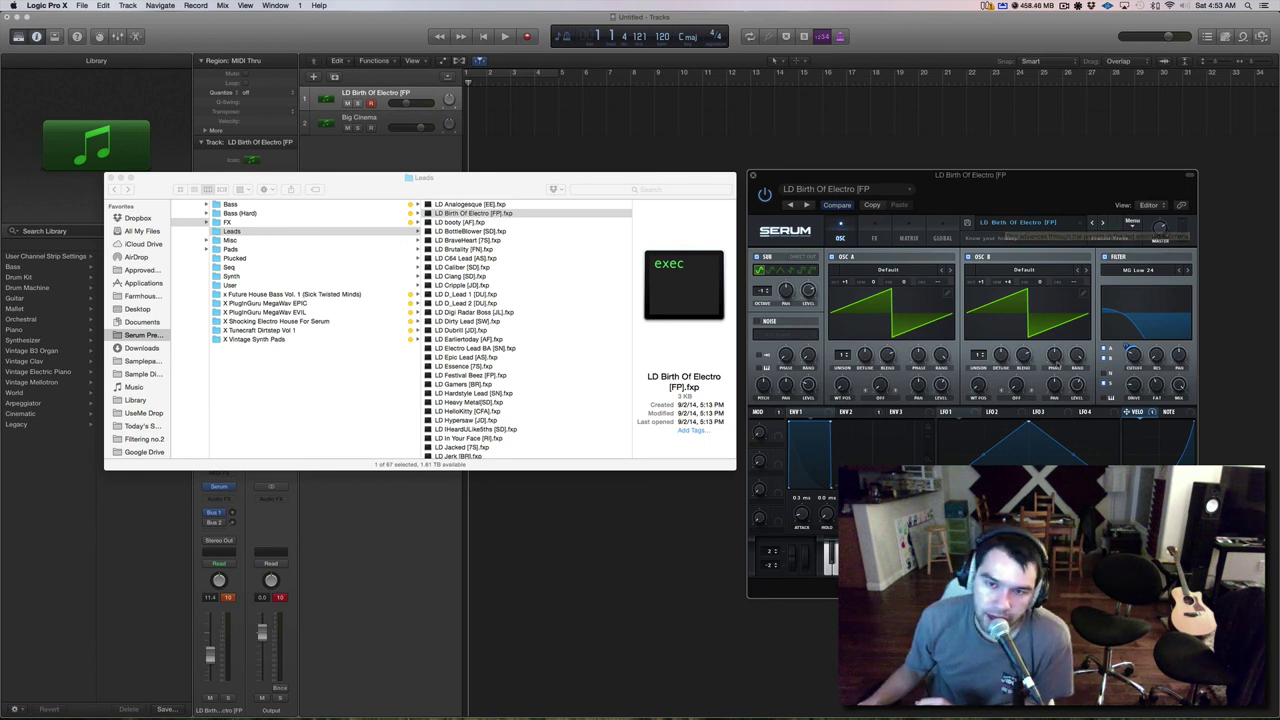
left_click(869, 318)
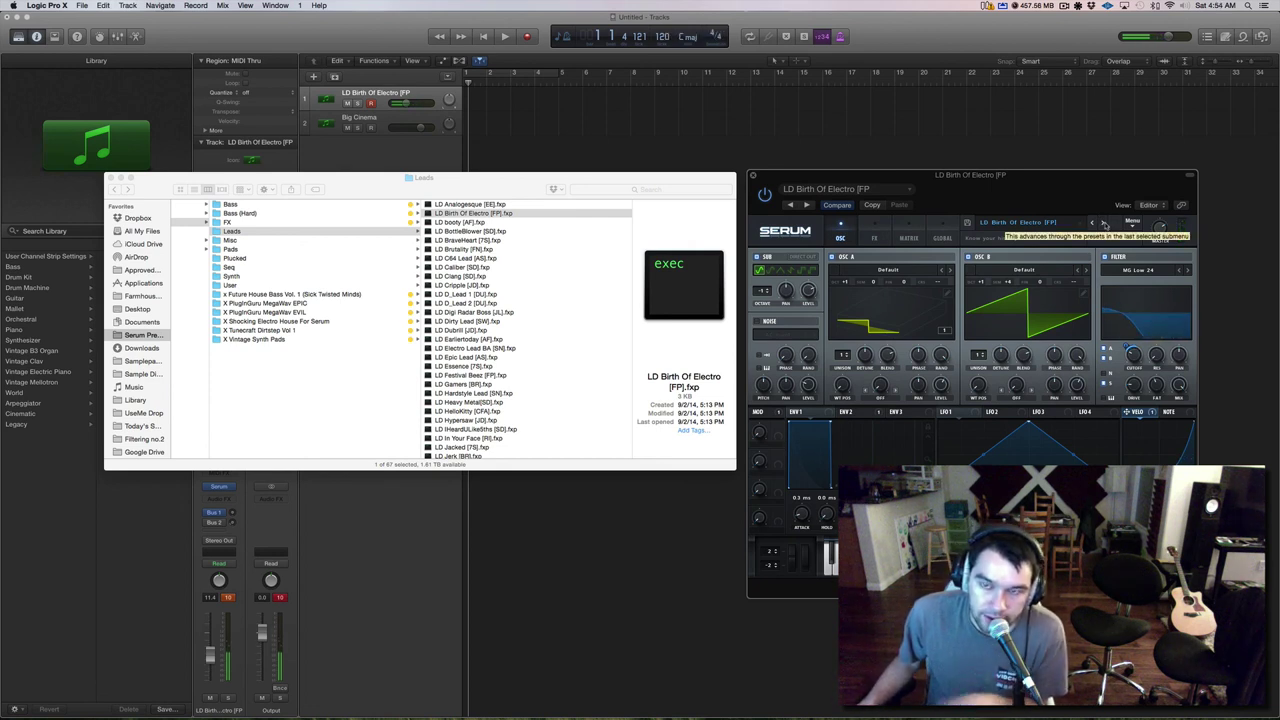
- Advance Serum to the LD booty [AF] preset and move its .fxp file to the Trash in Finder
left_click(1104, 224)
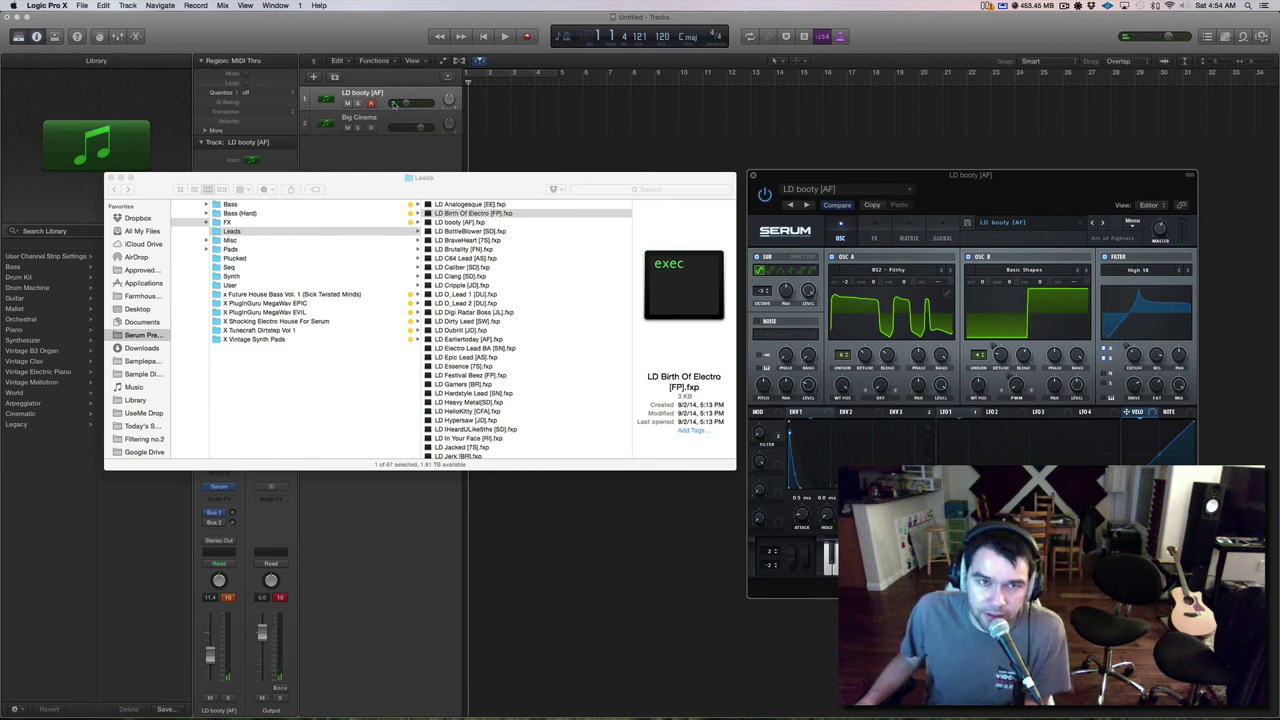
left_click(475, 221)
left_click(476, 222)
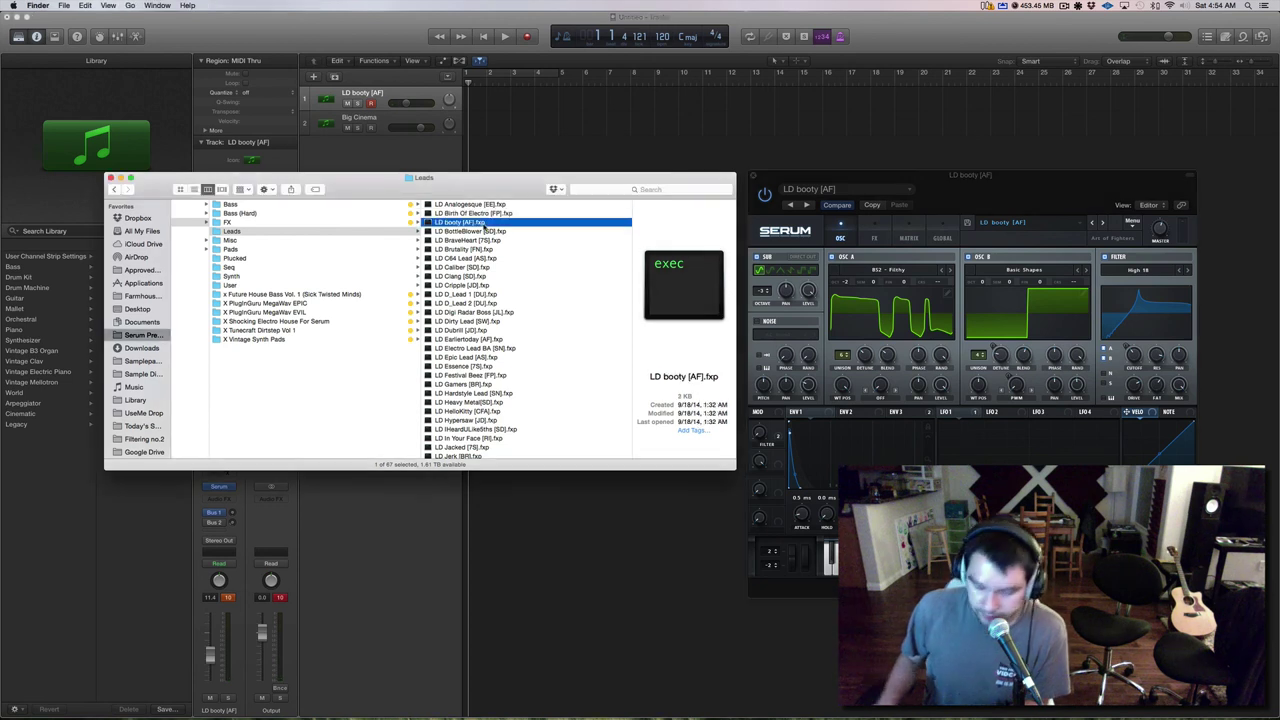
key("super+BackSpace")
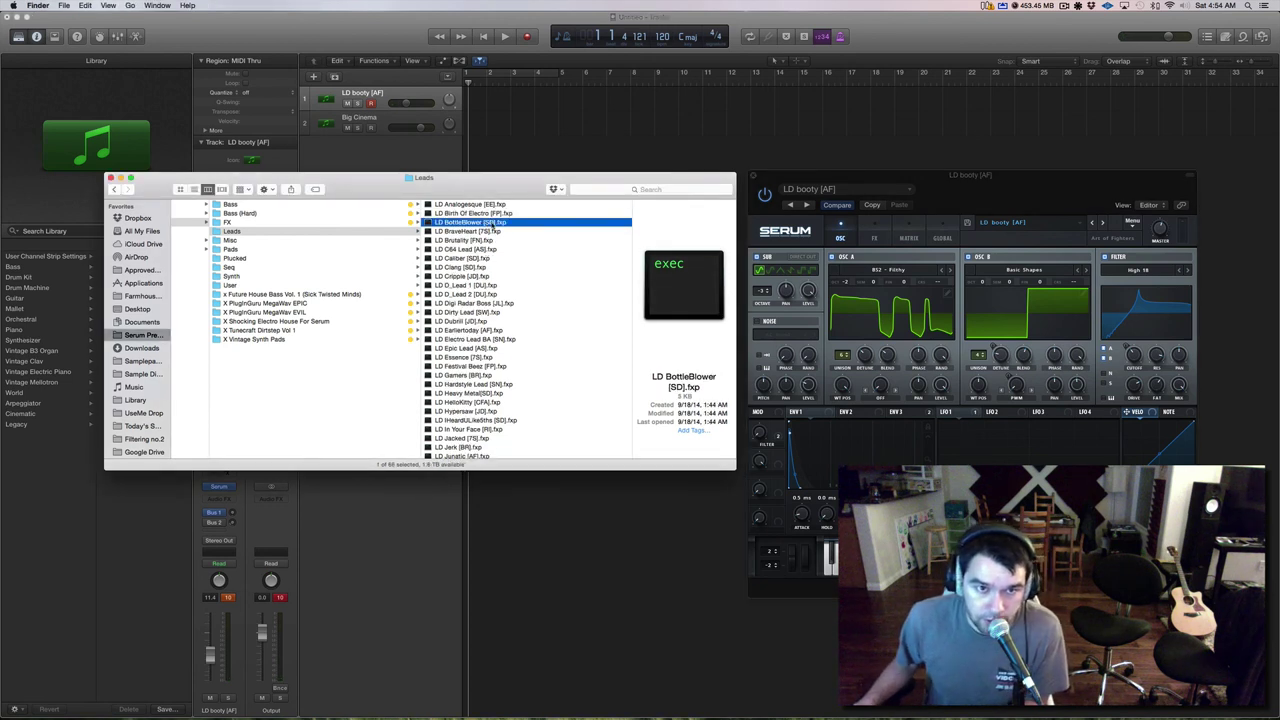
- Advance Serum to the LD BottleBlower [SD] preset and move its .fxp file to the Trash in Finder
left_click(1104, 222)
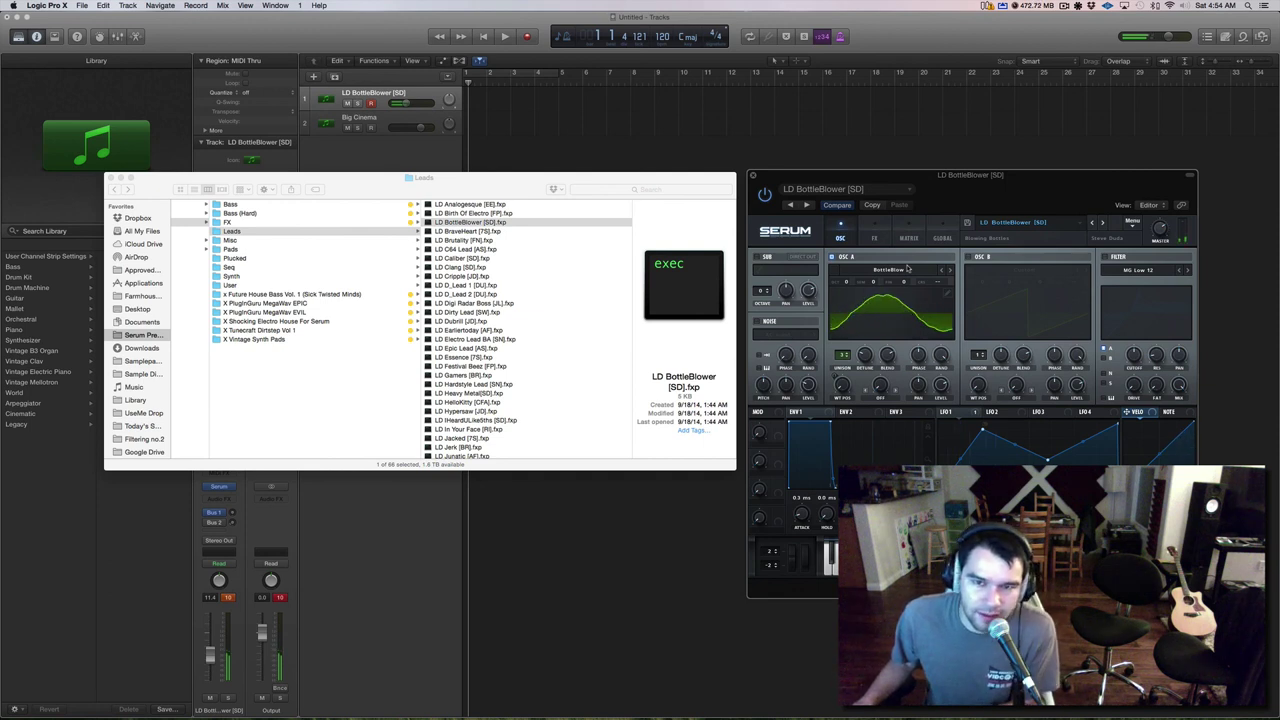
left_click(455, 222)
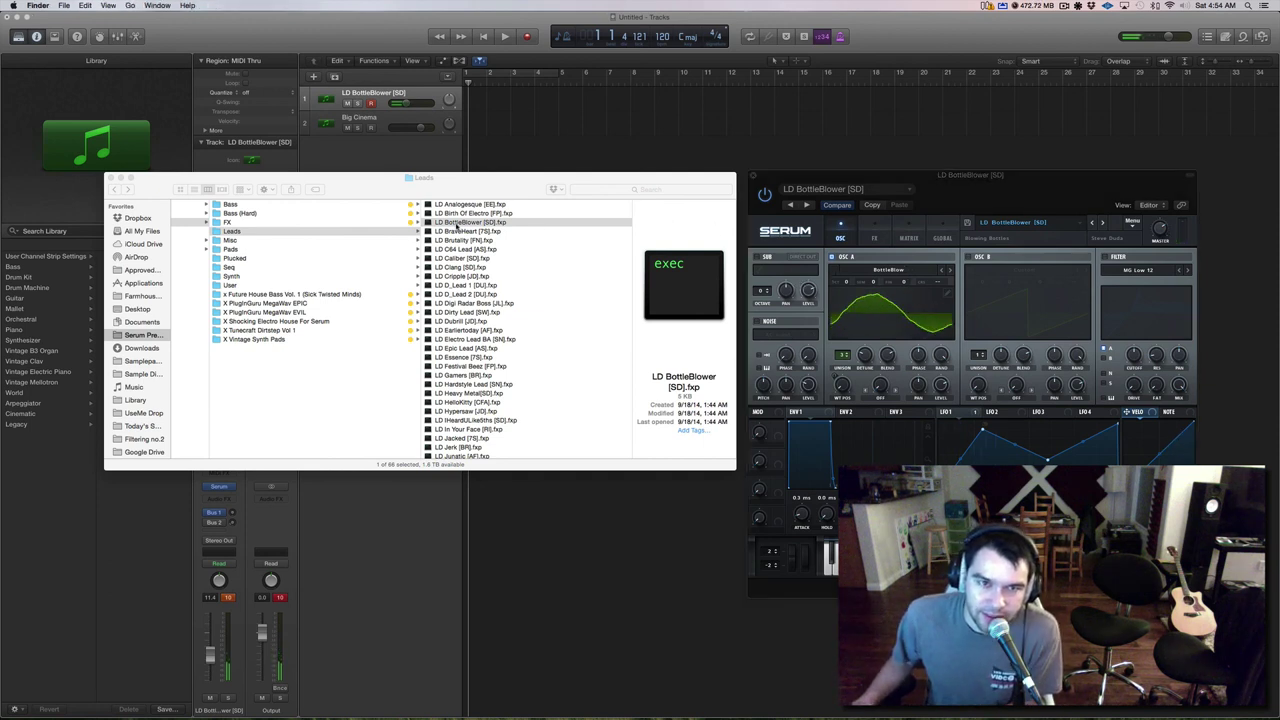
key("super+BackSpace")
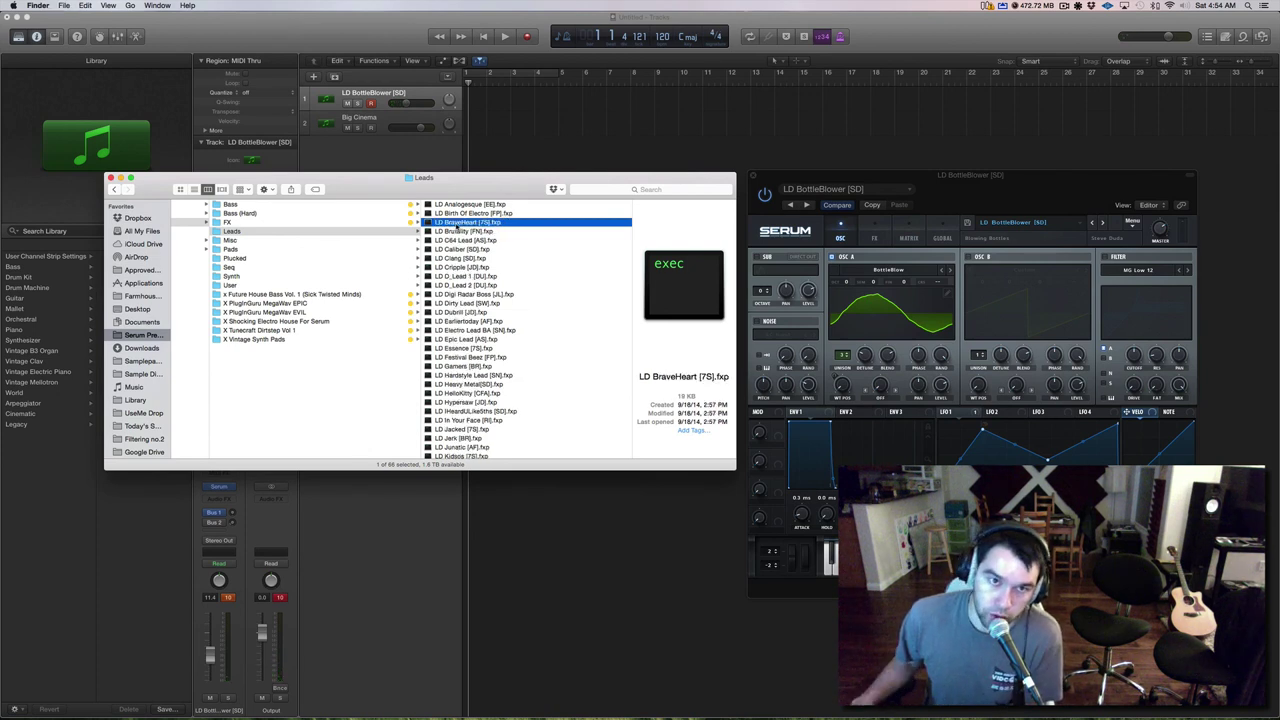
- Advance Serum to the LD BraveHeart [7S] preset and tag its .fxp file Orange in Finder
left_click(1104, 224)
left_click(1104, 224)
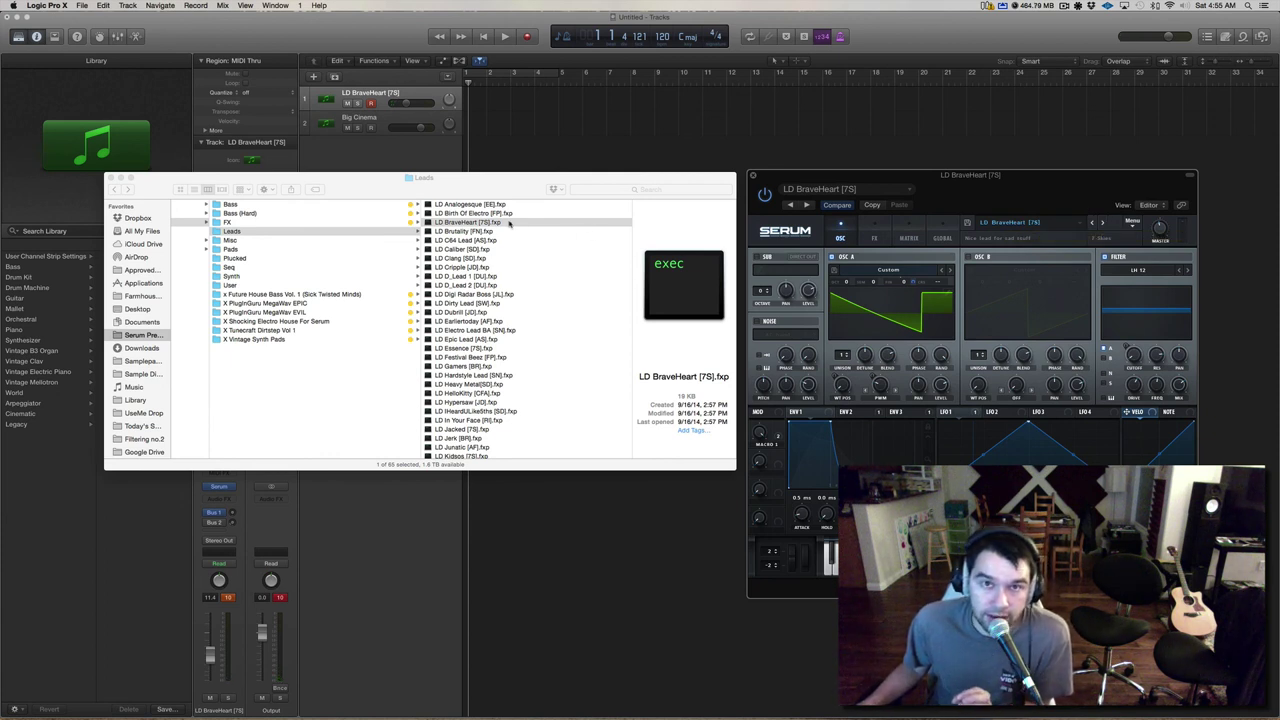
right_click(472, 220)
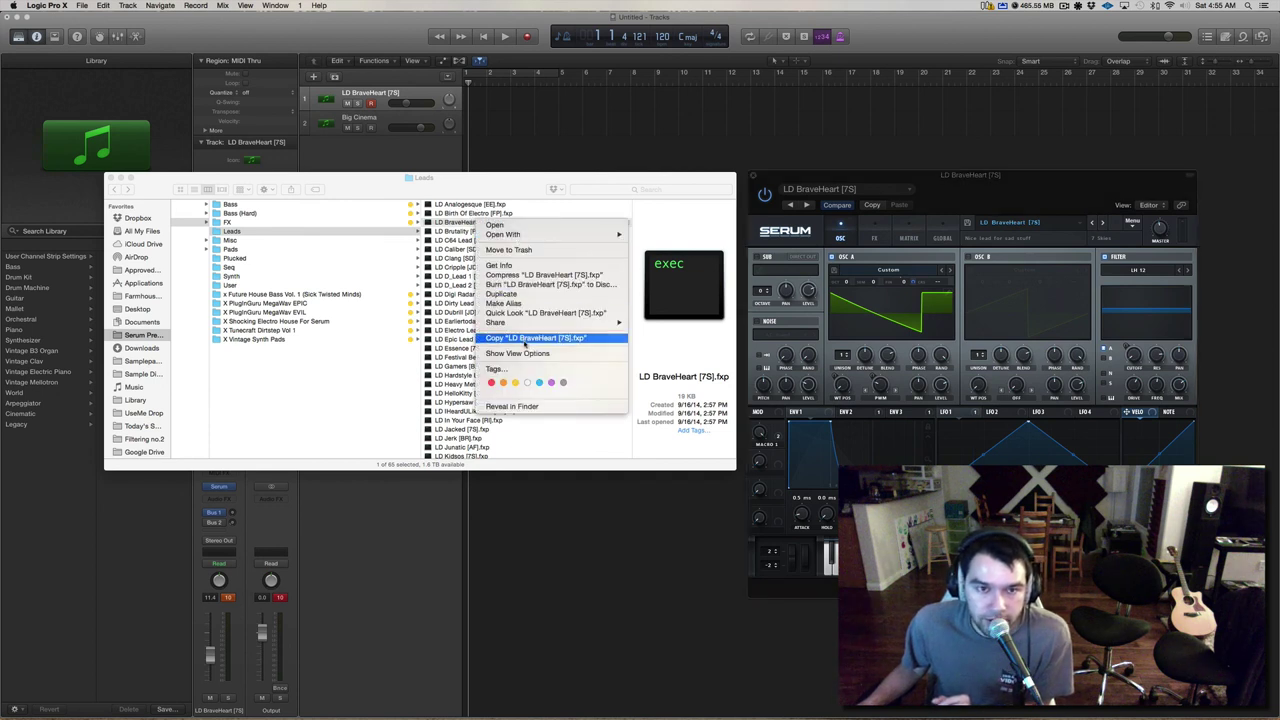
left_click(503, 383)
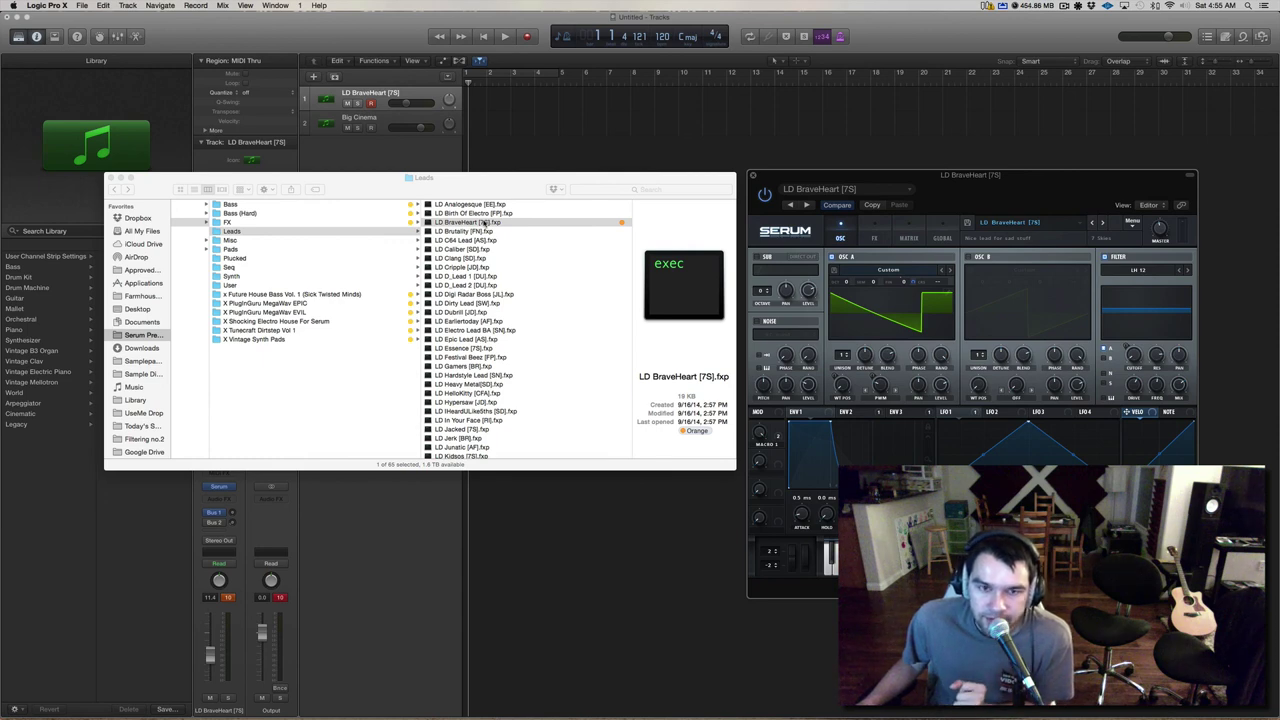
scroll(445, 270, "down", 5)
scroll(455, 245, "up", 5)
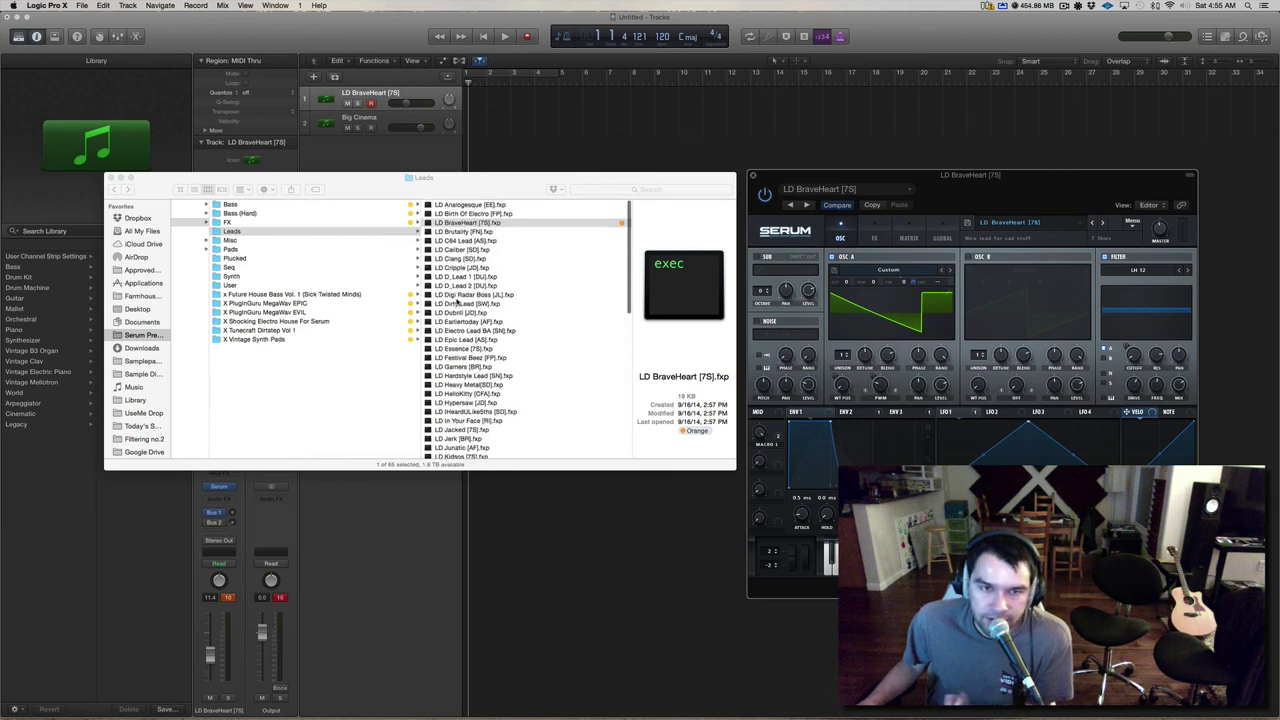
- Browse the FX and Bass preset folders and check the tag options of the Misc and Bass (Hard) folders
left_click(382, 228)
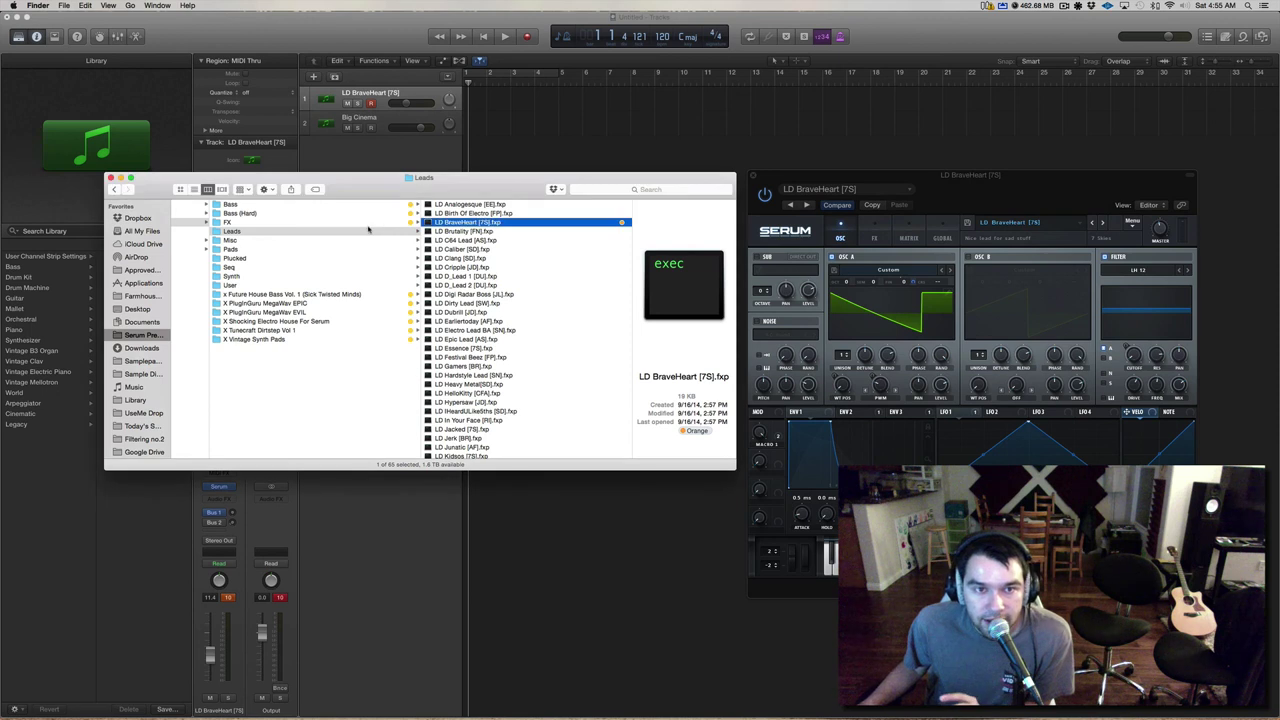
left_click(386, 221)
left_click(390, 205)
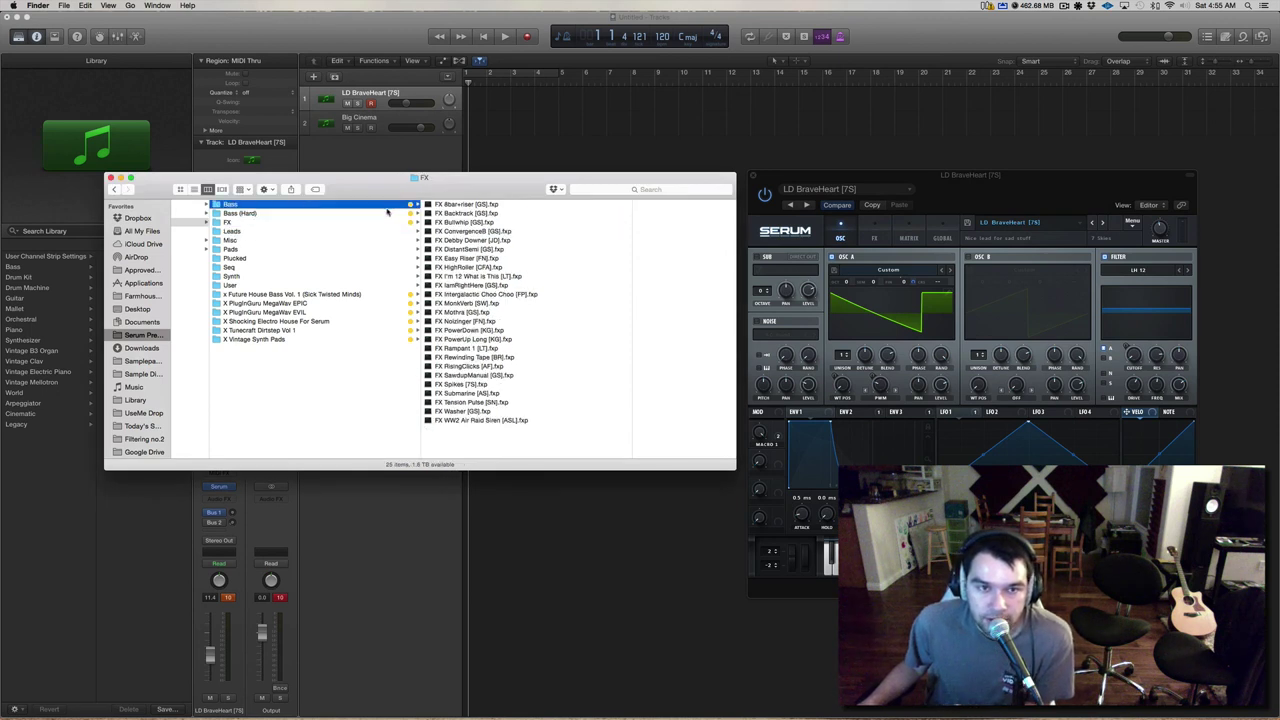
right_click(380, 241)
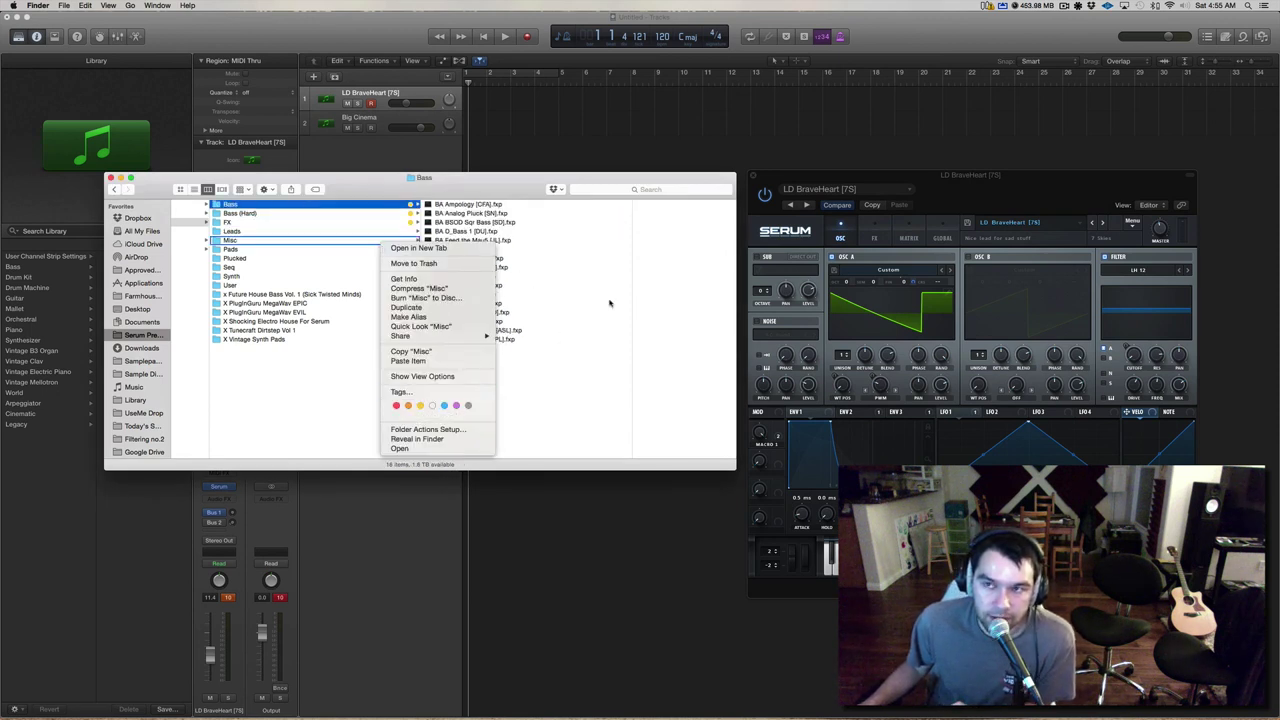
left_click(655, 244)
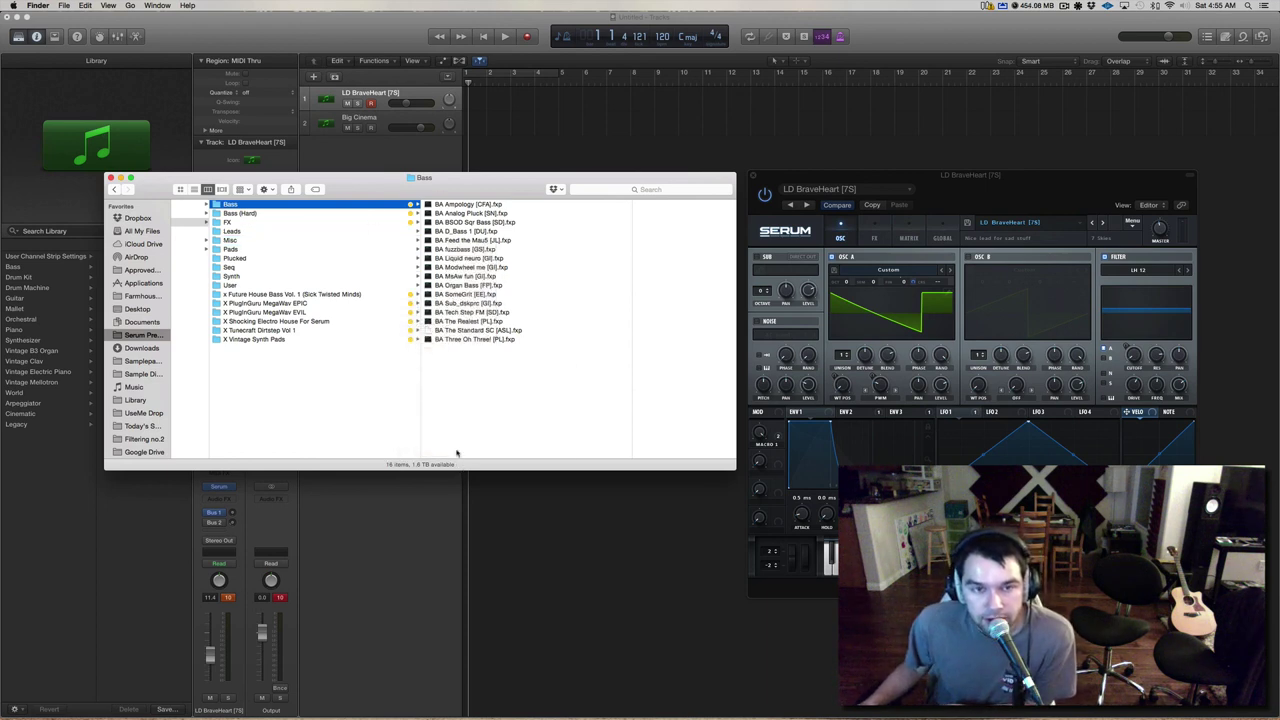
right_click(368, 213)
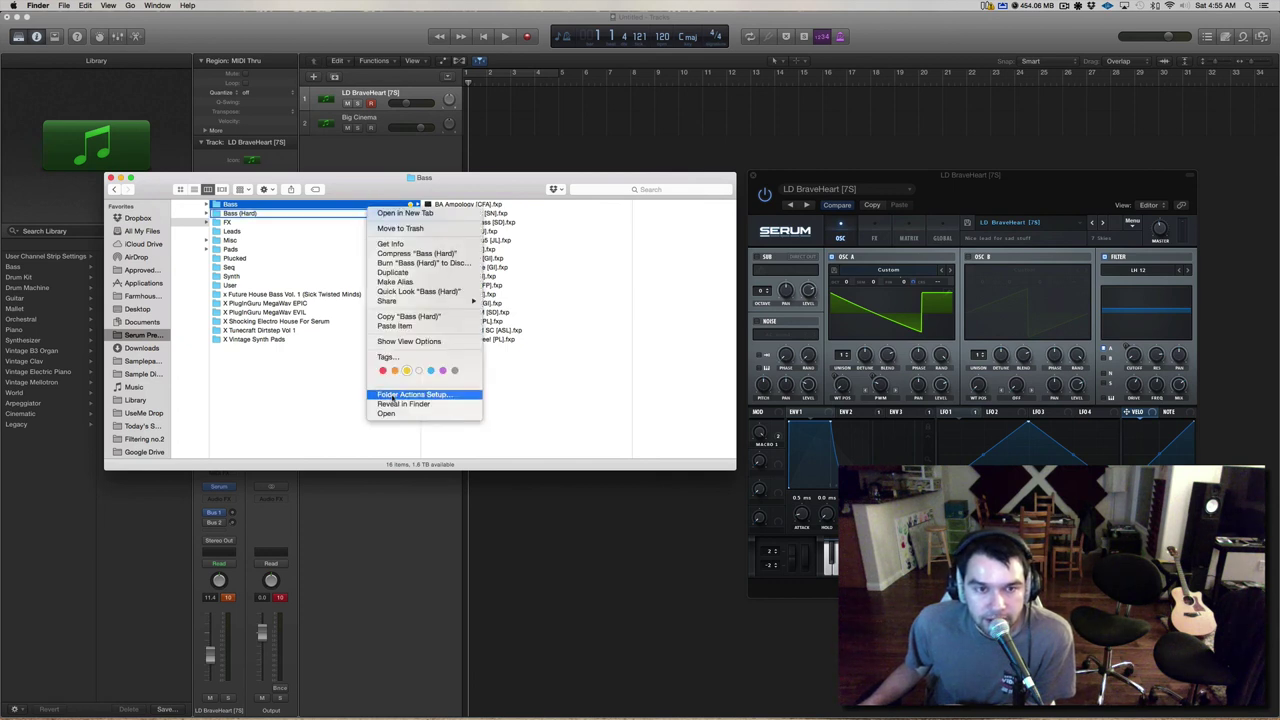
left_click(306, 380)
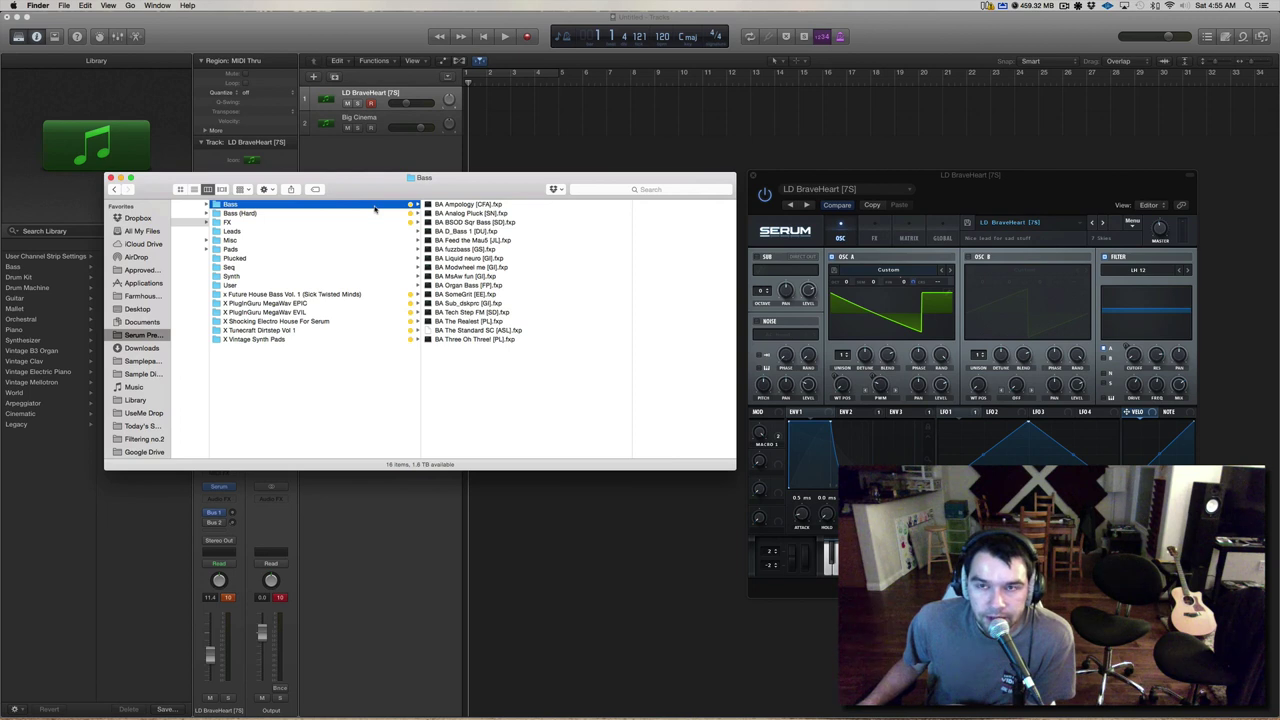
- Tag the Pads folder purple and view the presets inside it
right_click(344, 248)
left_click(418, 406)
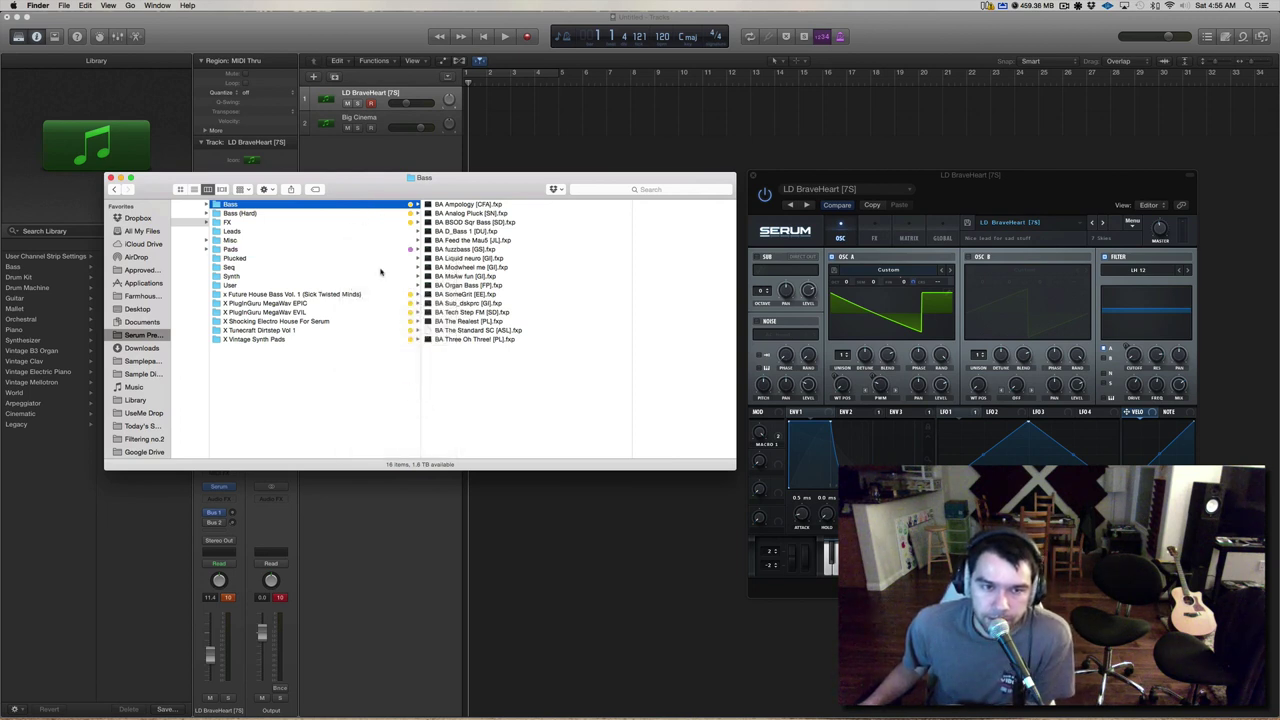
left_click(384, 258)
left_click(386, 250)
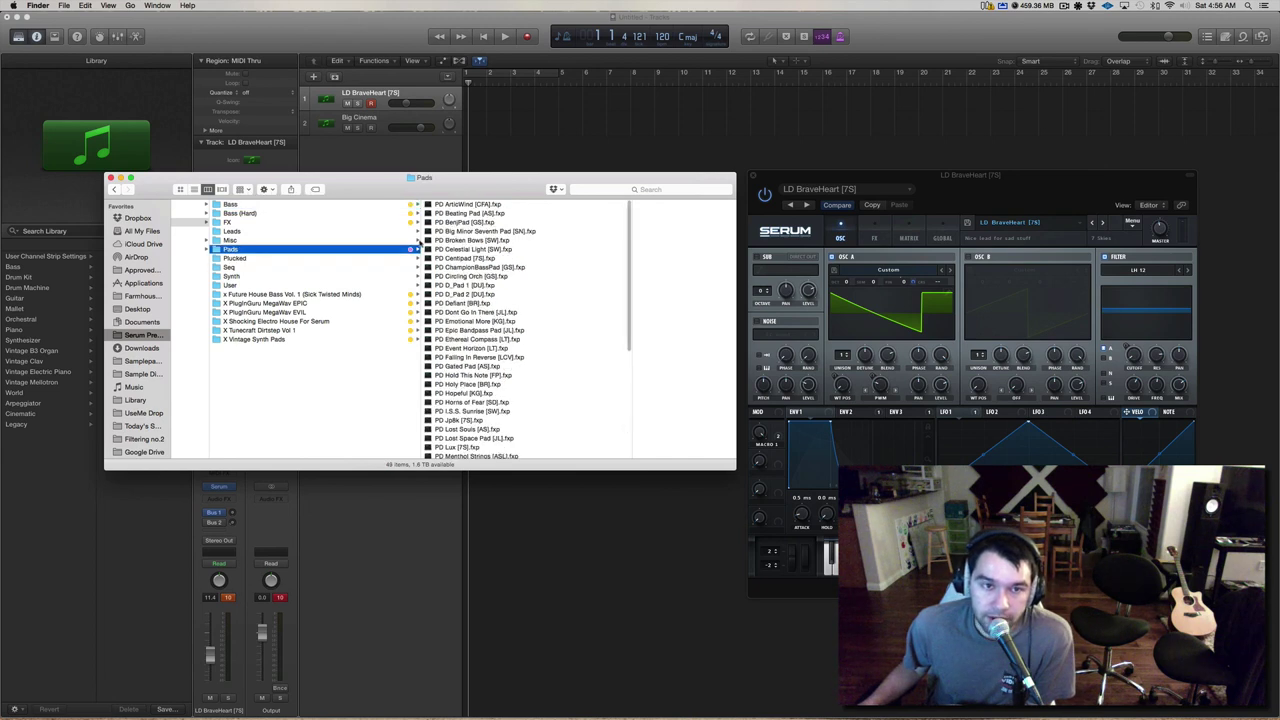
- Change the colour of Finder's Sorted & Best Of tag to Green
left_click(372, 241)
right_click(371, 243)
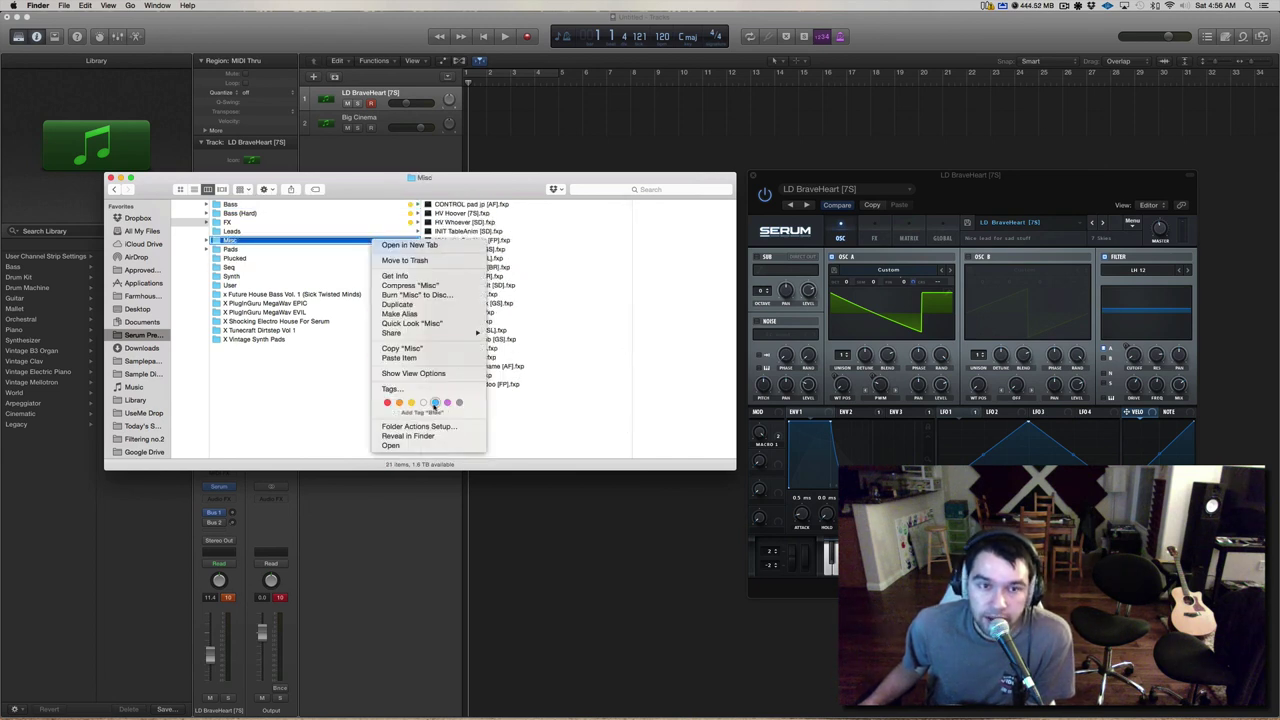
left_click(172, 358)
scroll(145, 362, "down", 5)
scroll(141, 362, "down", 8)
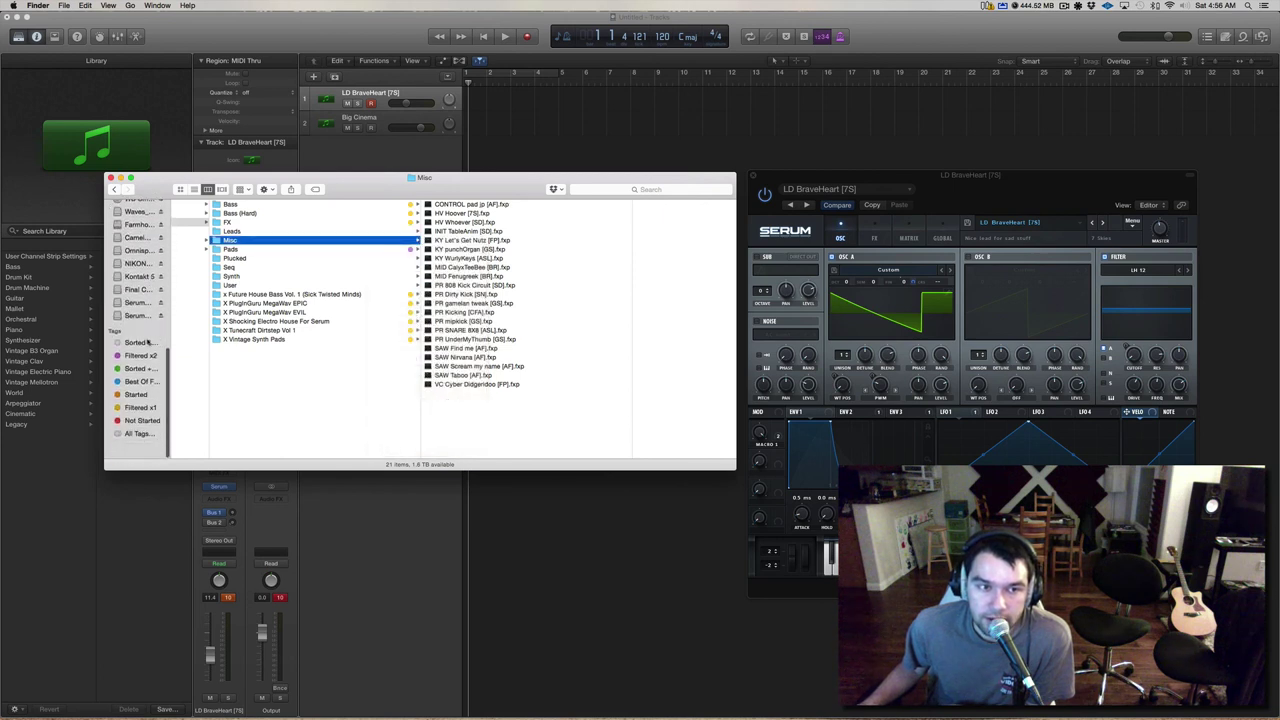
right_click(141, 358)
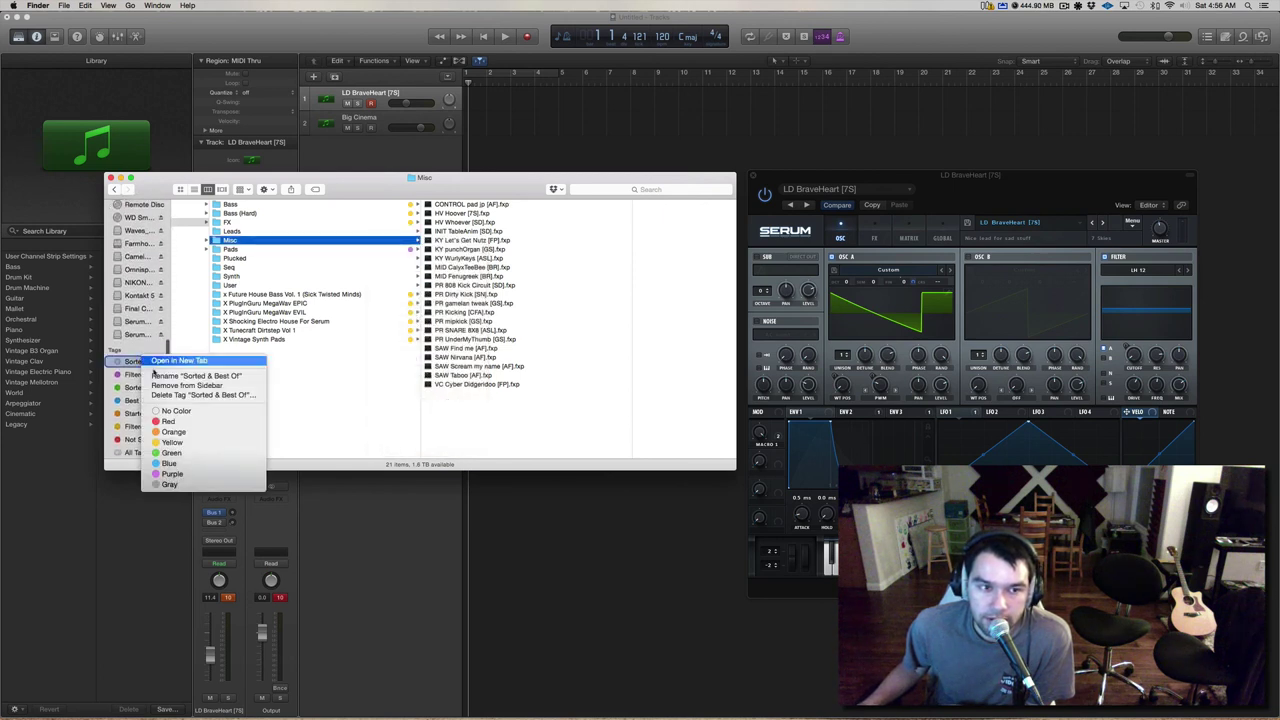
left_click(160, 447)
- Tag the Misc folder green and the Plucked folder red
right_click(376, 245)
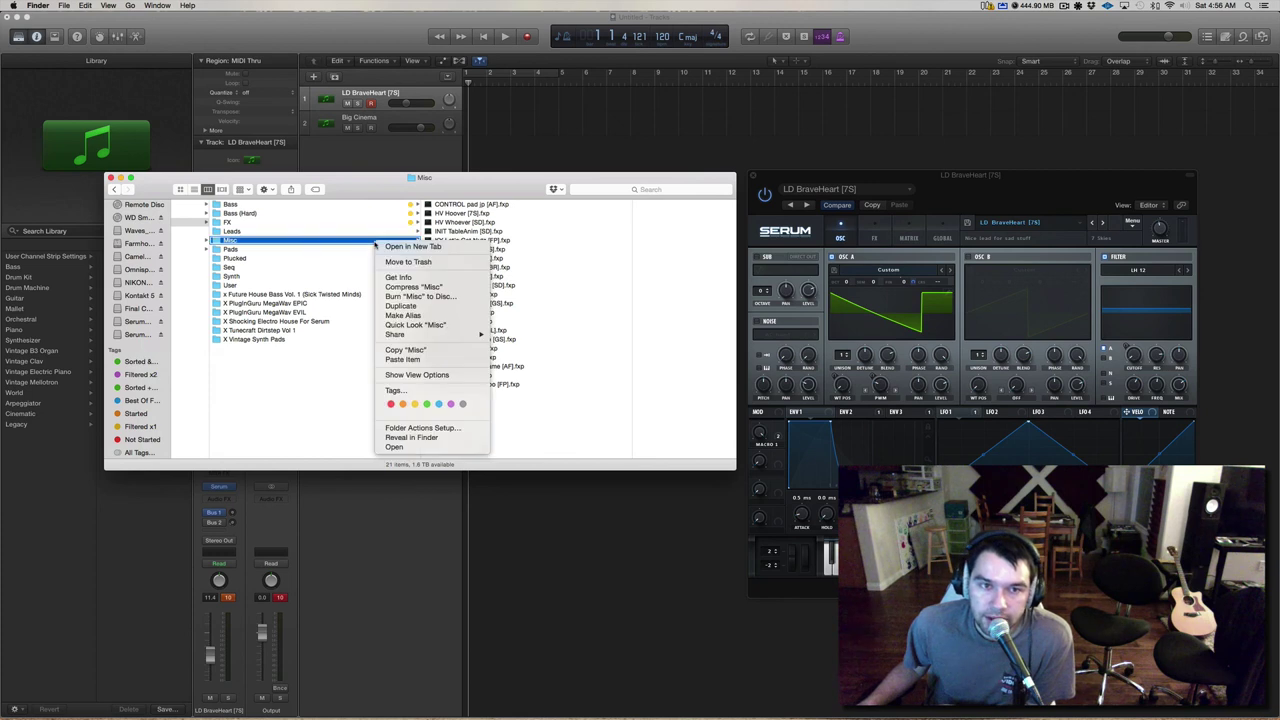
left_click(427, 405)
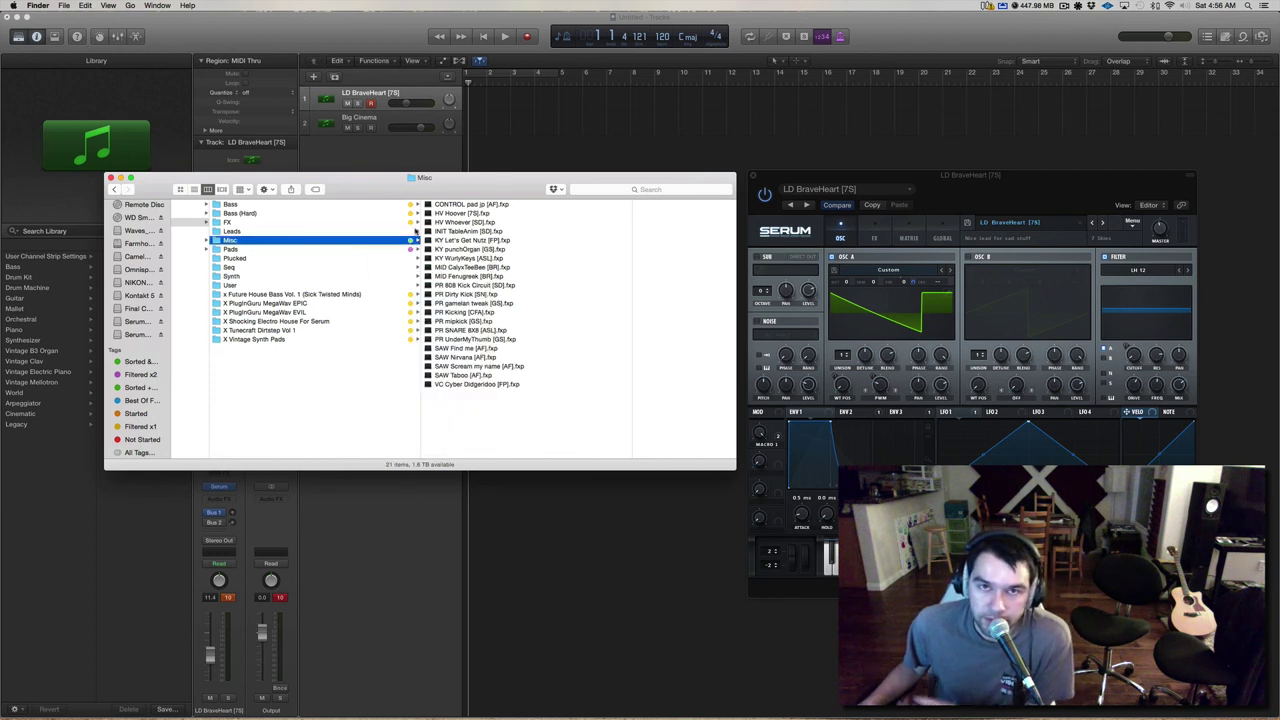
right_click(396, 258)
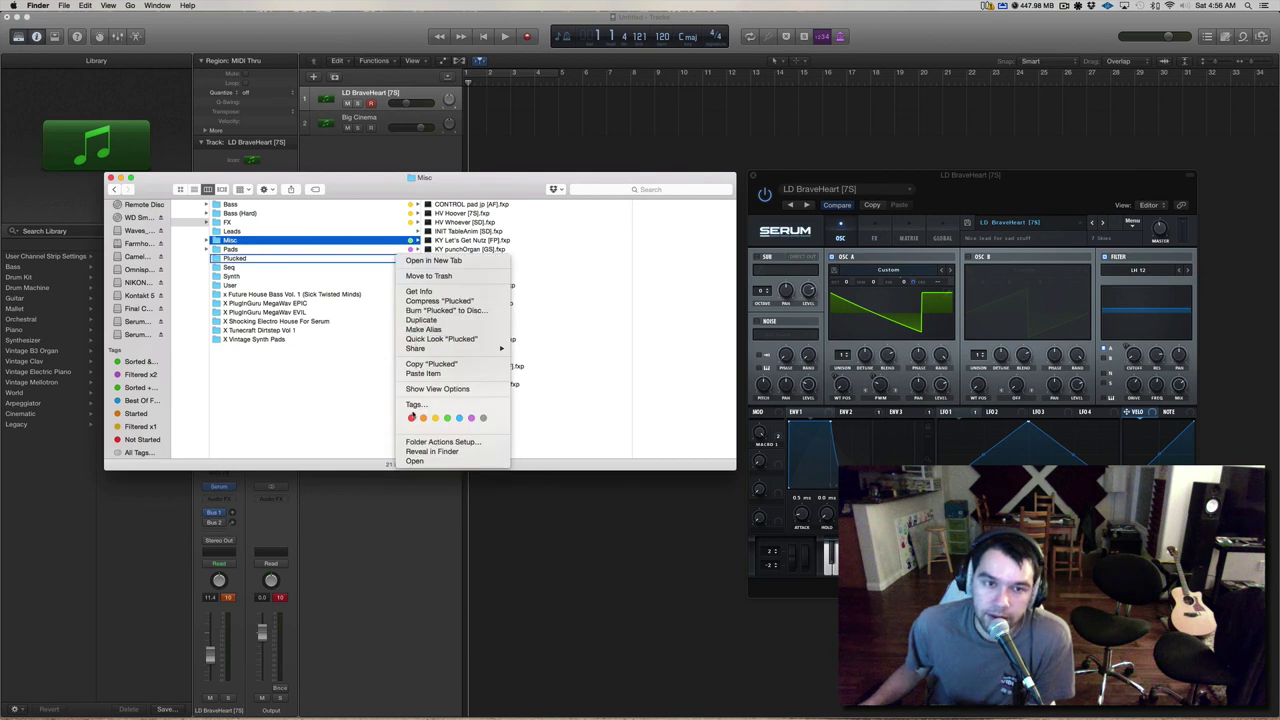
left_click(411, 424)
- Remove the red tag from Plucked, the purple tag from Pads and the green tag from Misc
right_click(407, 260)
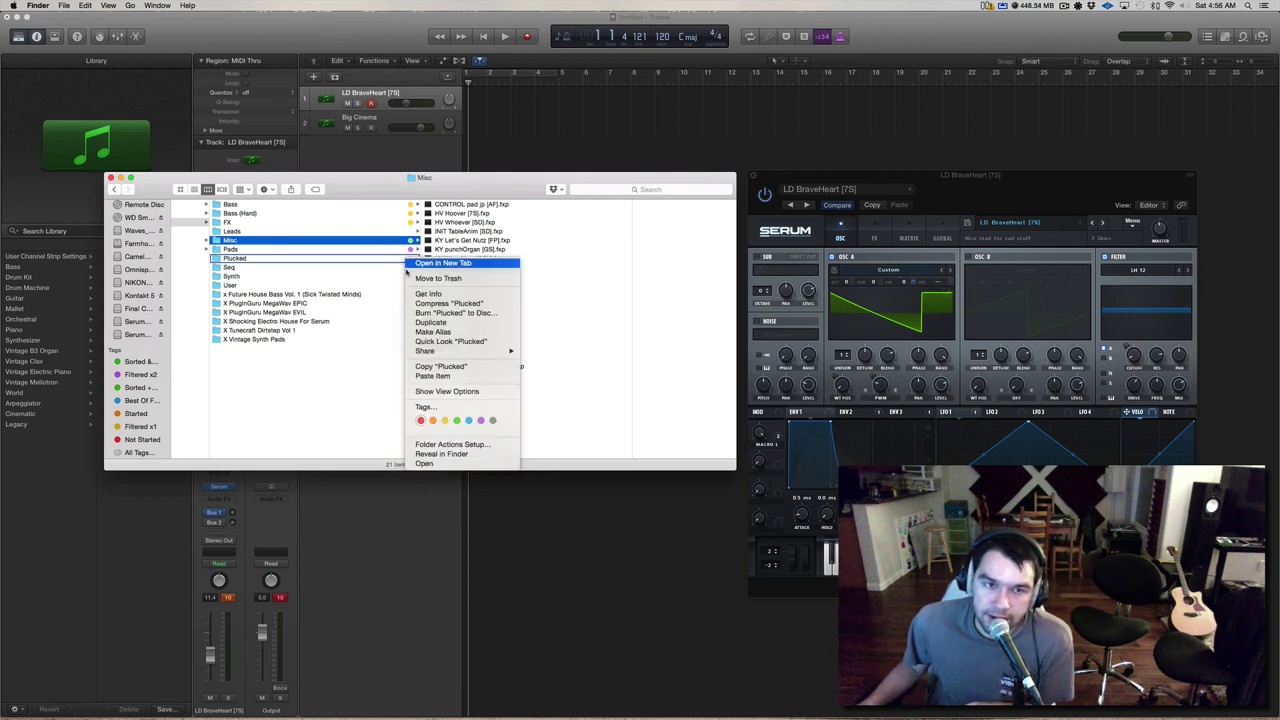
left_click(420, 422)
right_click(413, 249)
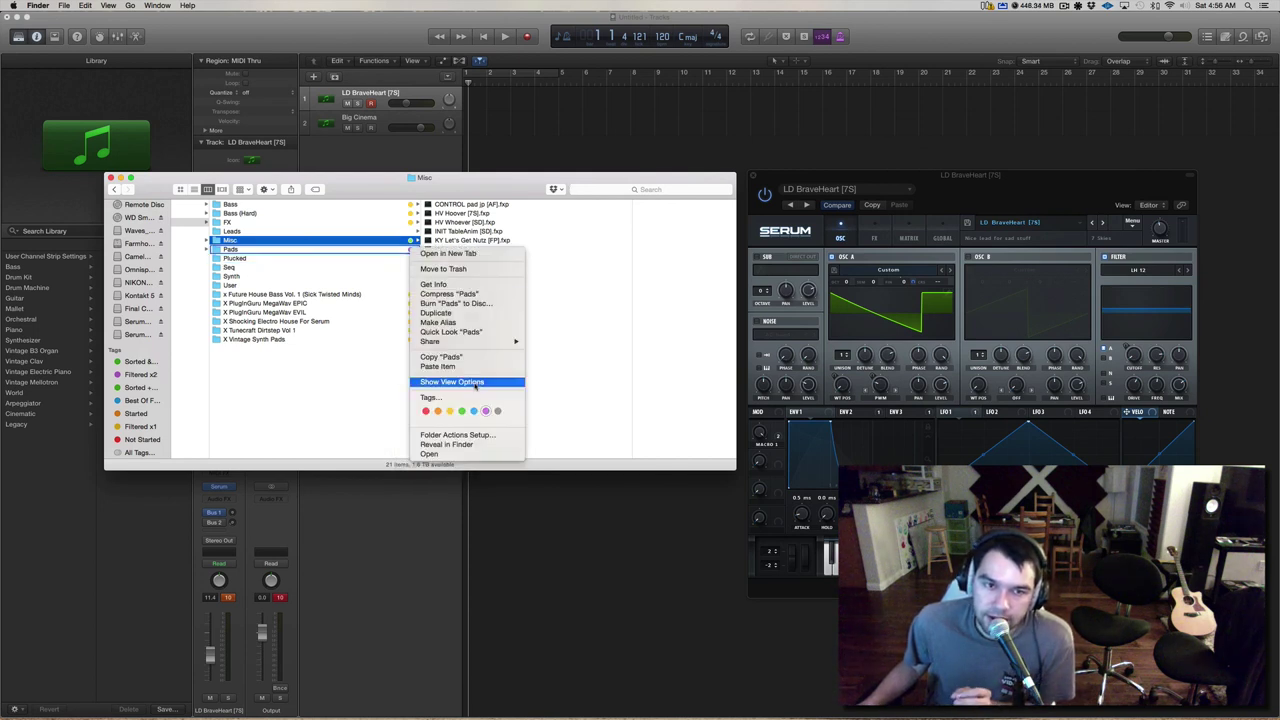
left_click(485, 411)
right_click(405, 240)
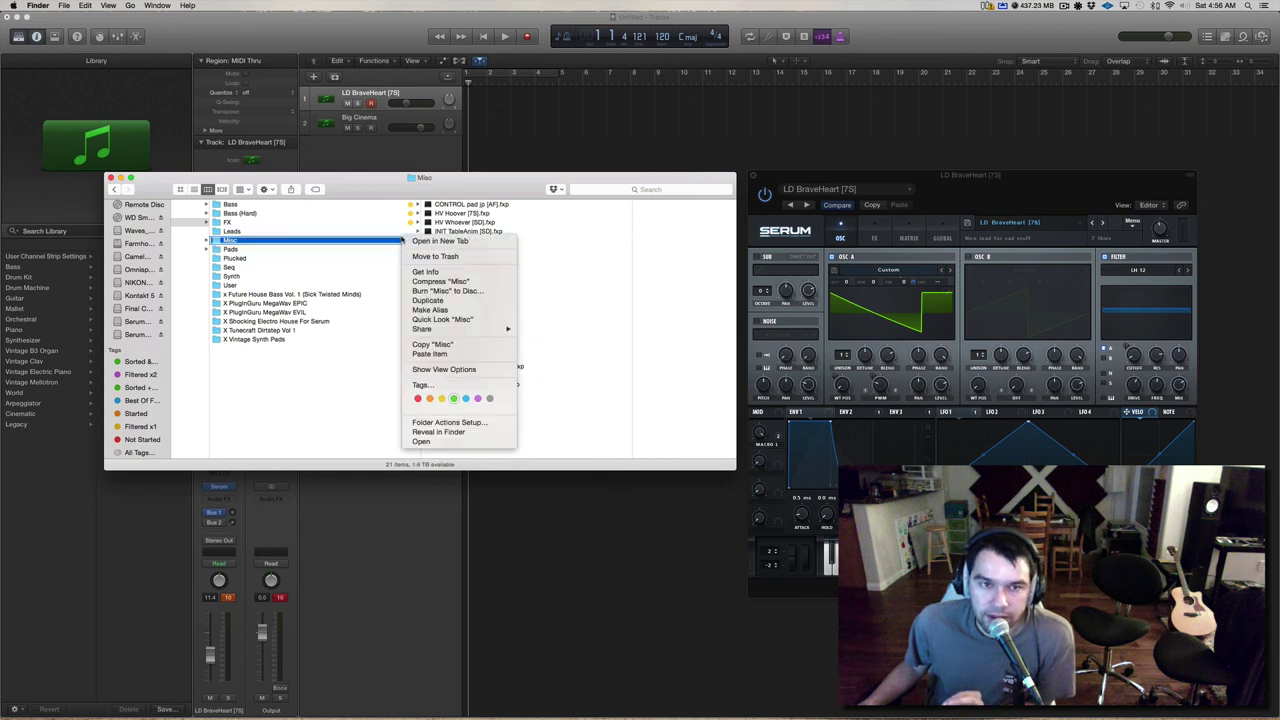
left_click(453, 398)
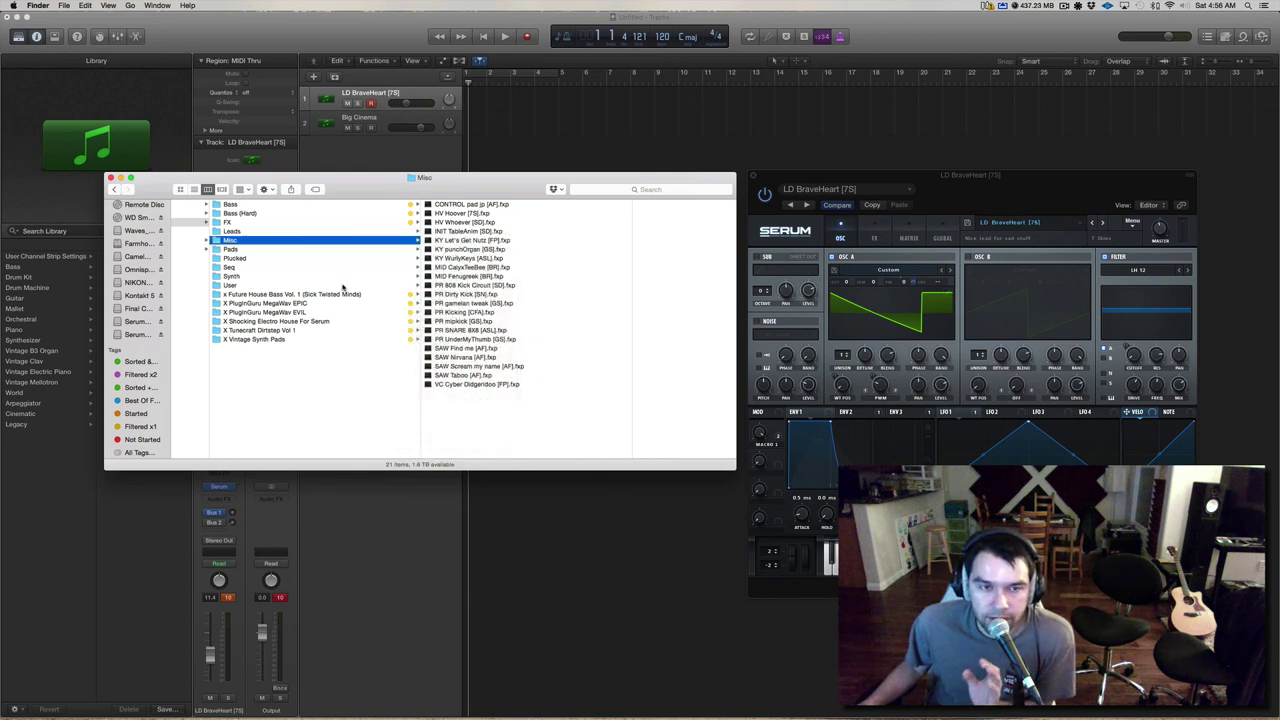
- View the x Future House Bass Vol. 1 presets, and open Samplepacks within the 4 - Green folder of Filtering no.2
left_click(331, 296)
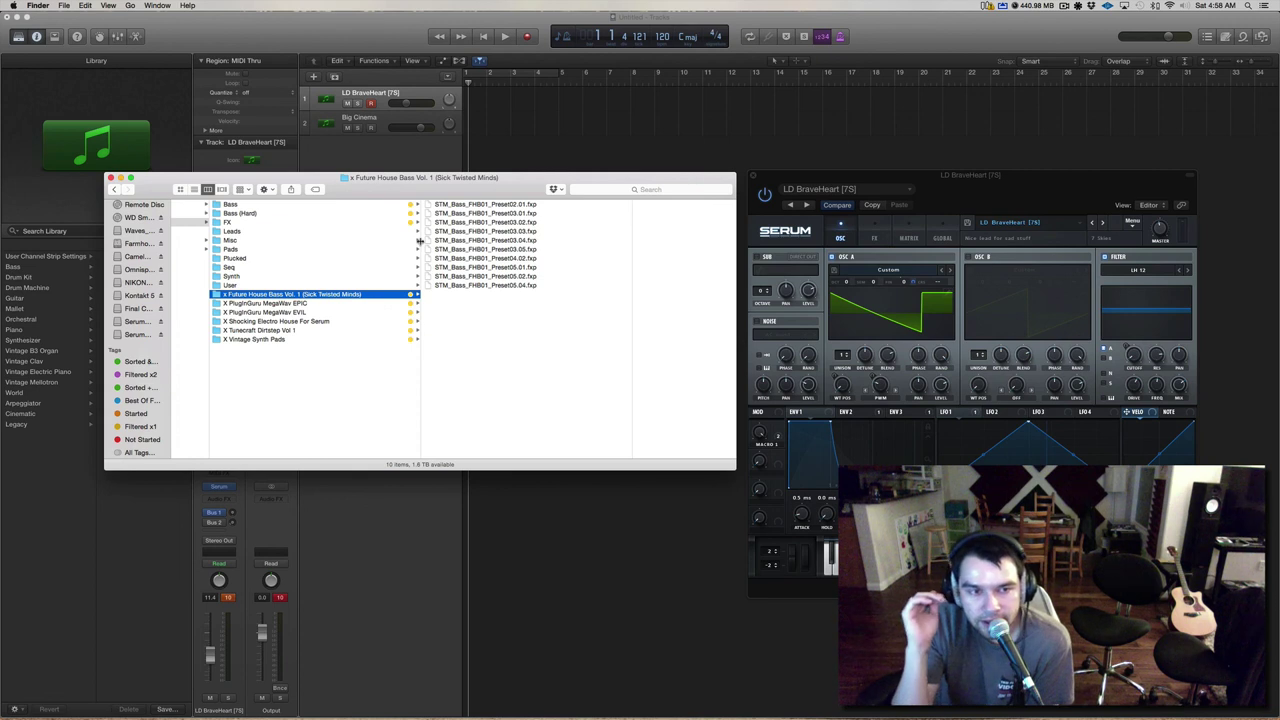
scroll(209, 271, "left", 4)
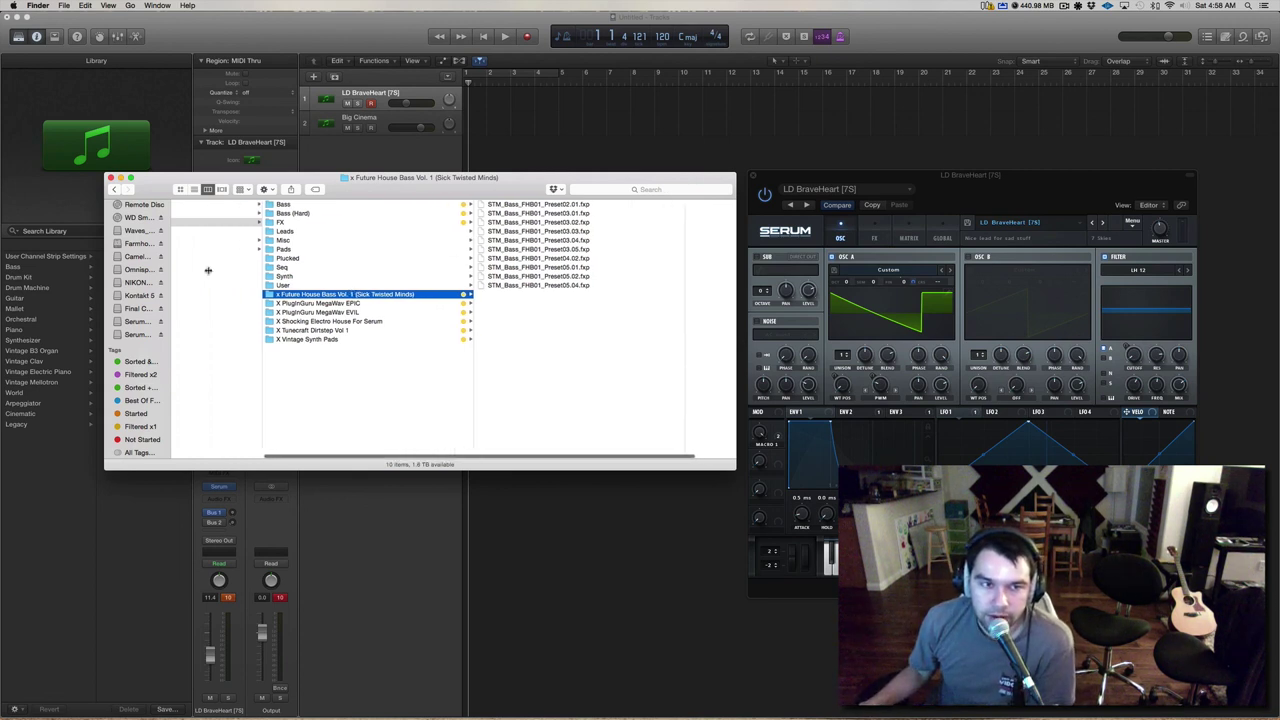
scroll(139, 368, "up", 5)
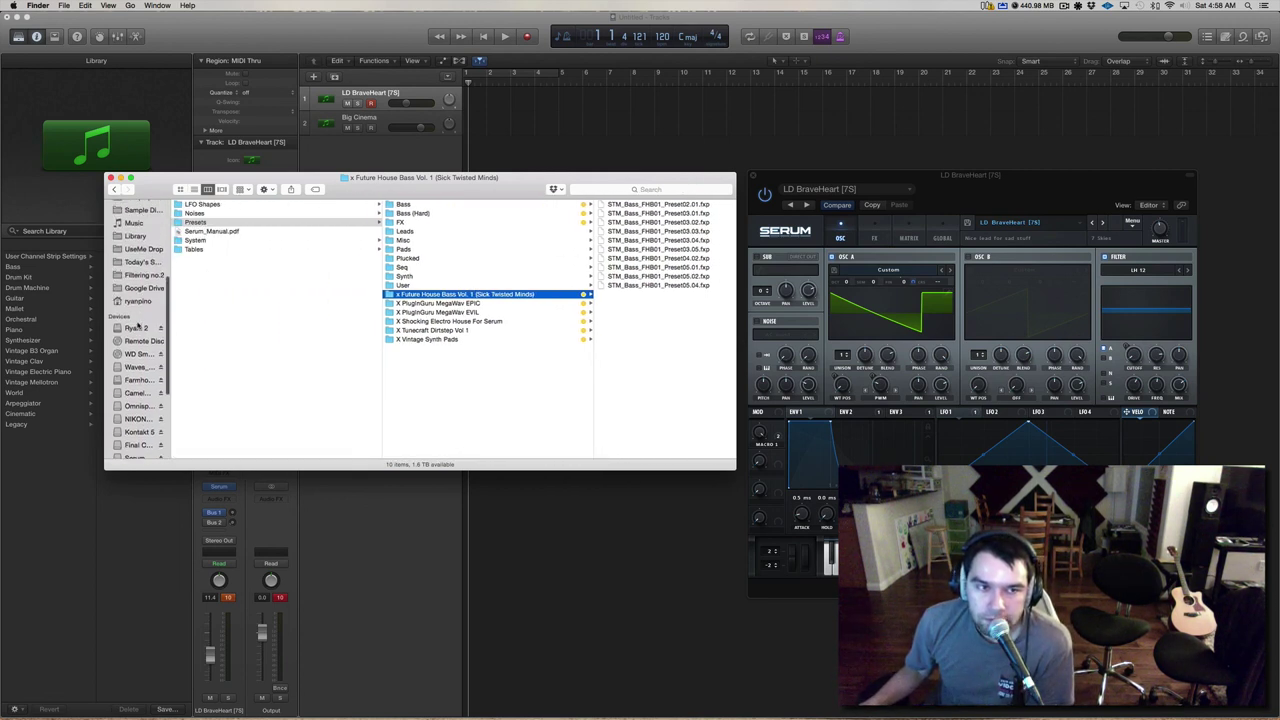
left_click(212, 231)
left_click(420, 220)
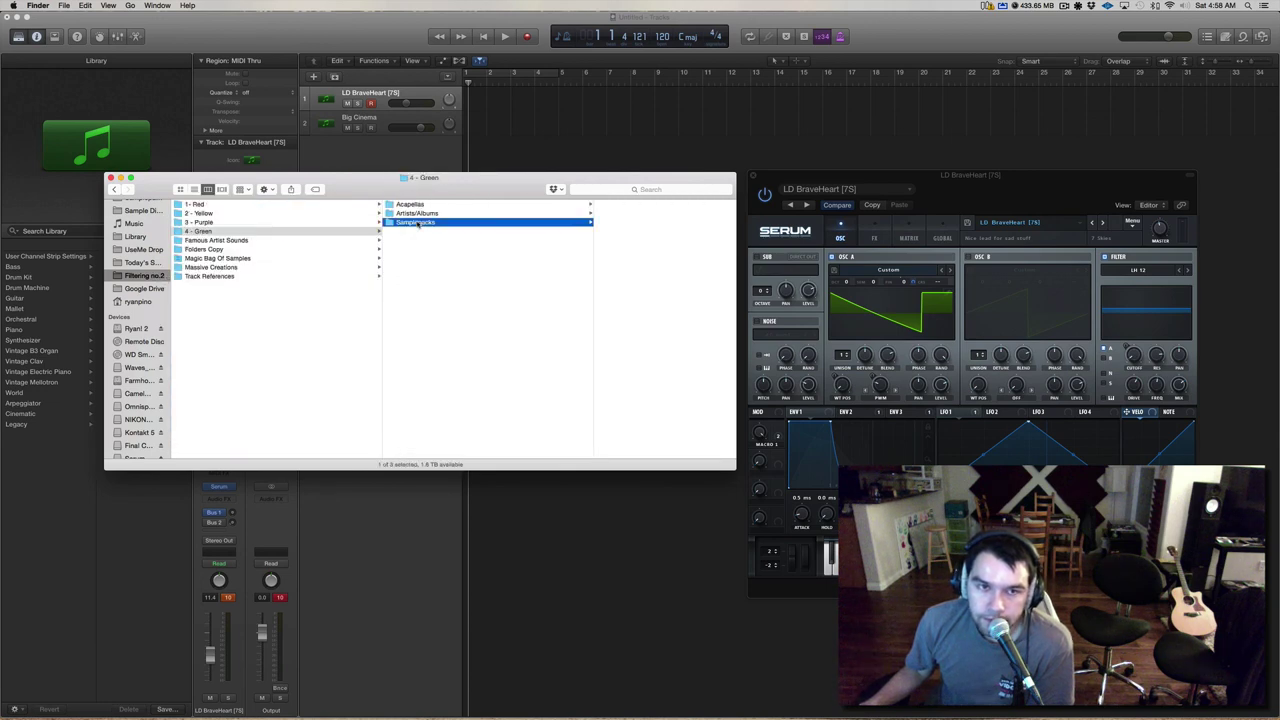
- Browse the sample pack list and show the contents of VE Electro Essentials Vol 1,2
left_click(565, 204)
scroll(397, 285, "down", 3)
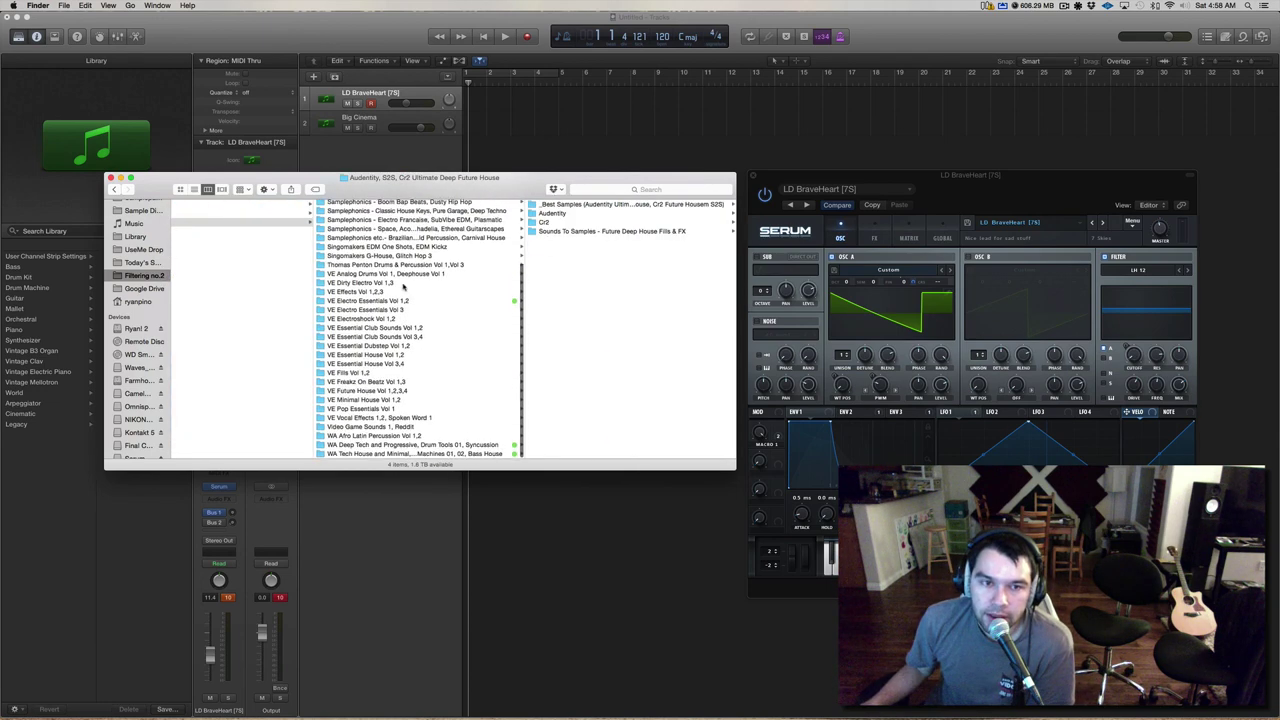
scroll(397, 285, "down", 3)
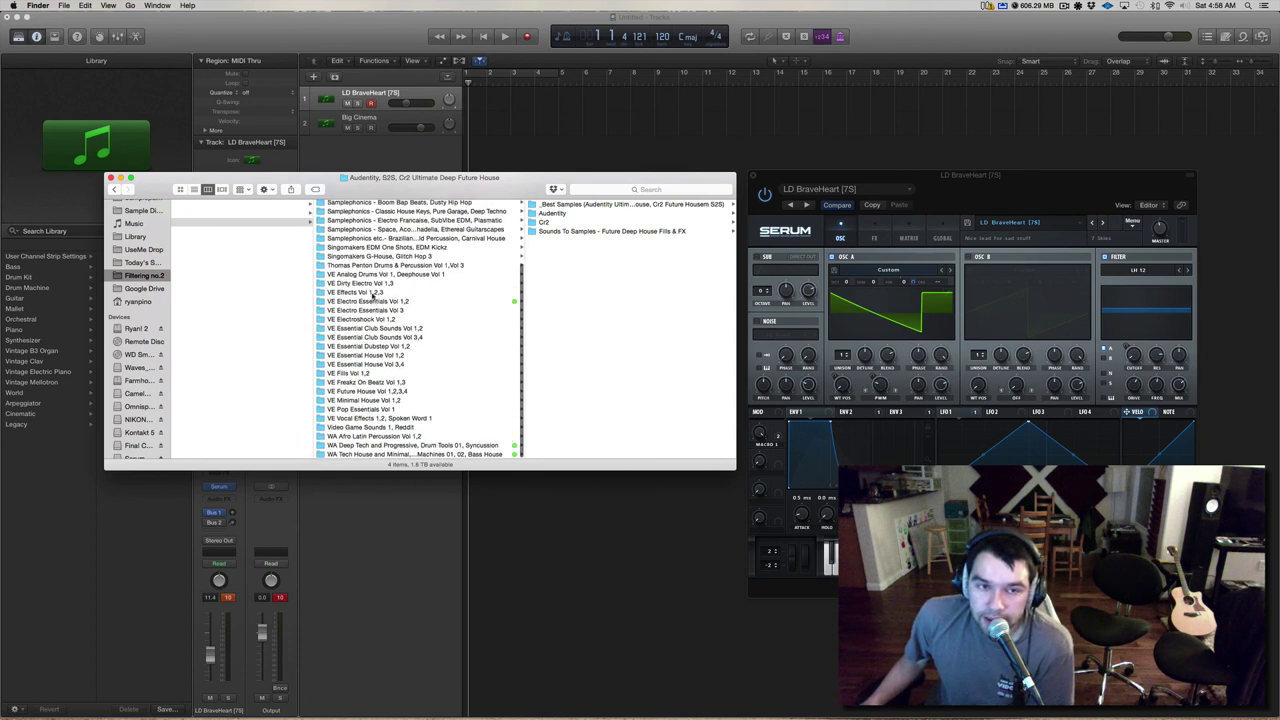
left_click(385, 301)
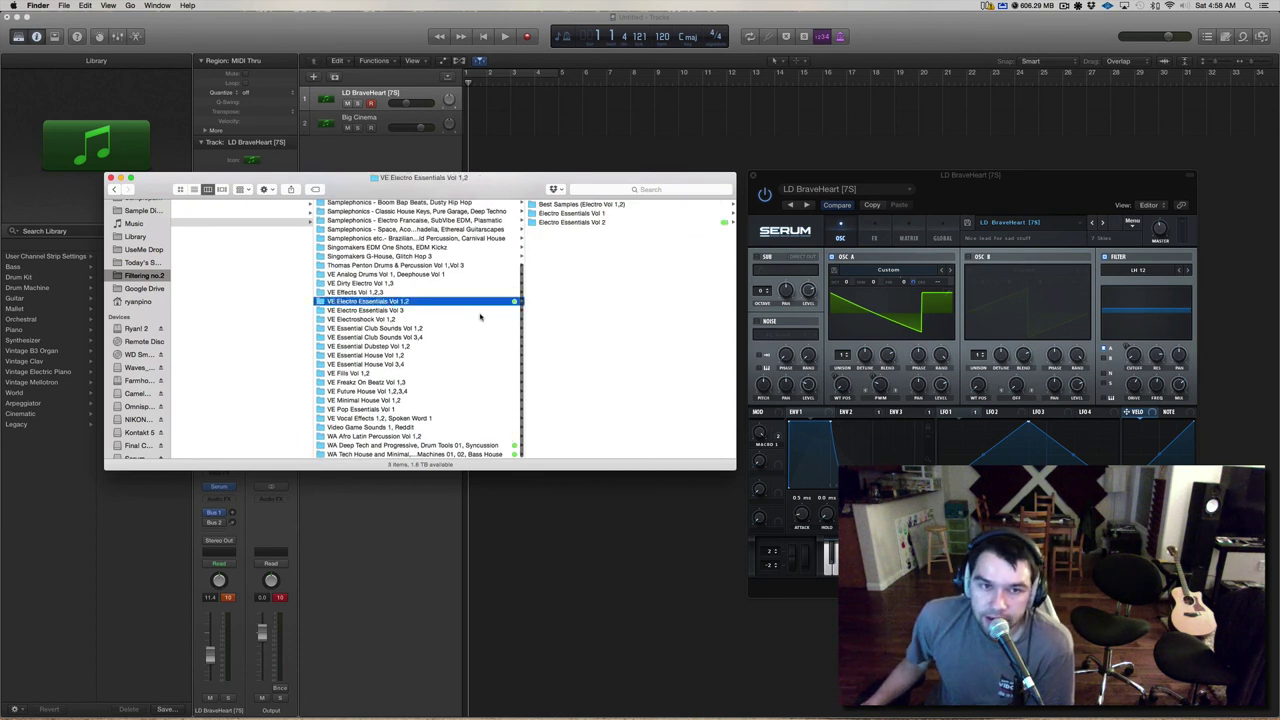
- Review the folder hierarchy around the sample packs and view VEE Bassdrums inside Electro Essentials Vol 1
scroll(463, 452, "up", 5)
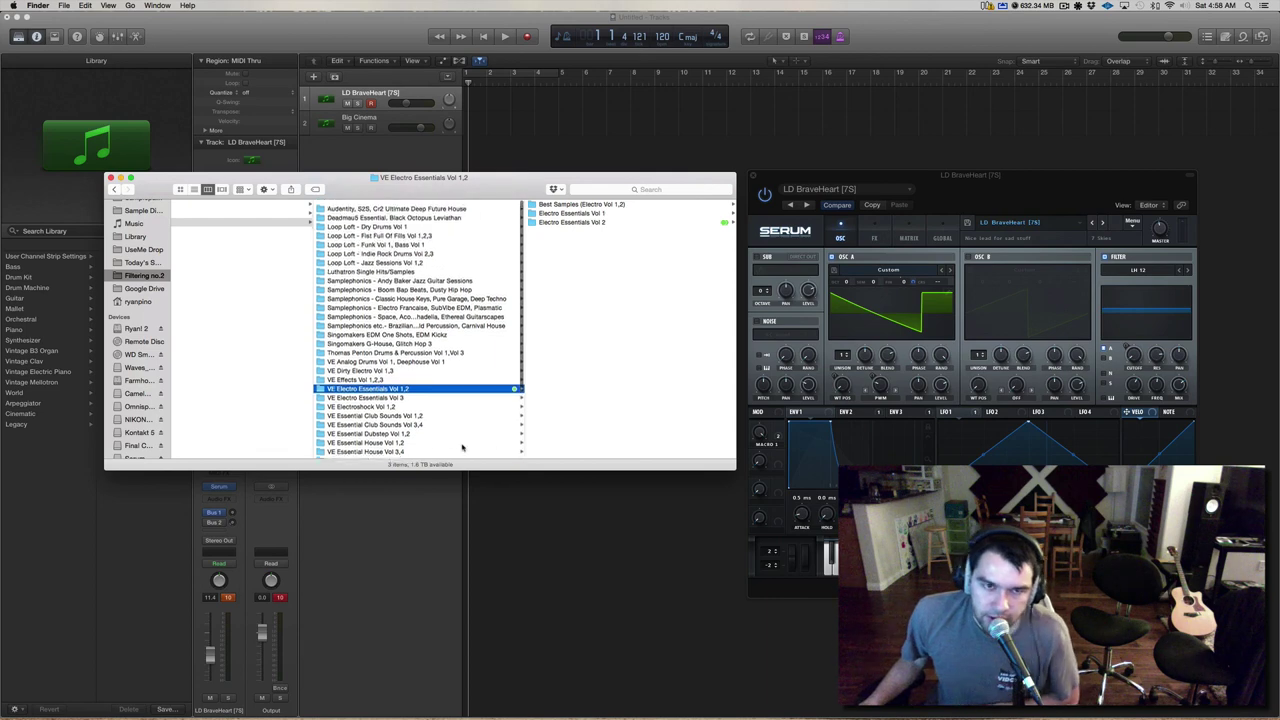
scroll(354, 226, "left", 2)
scroll(354, 226, "left", 3)
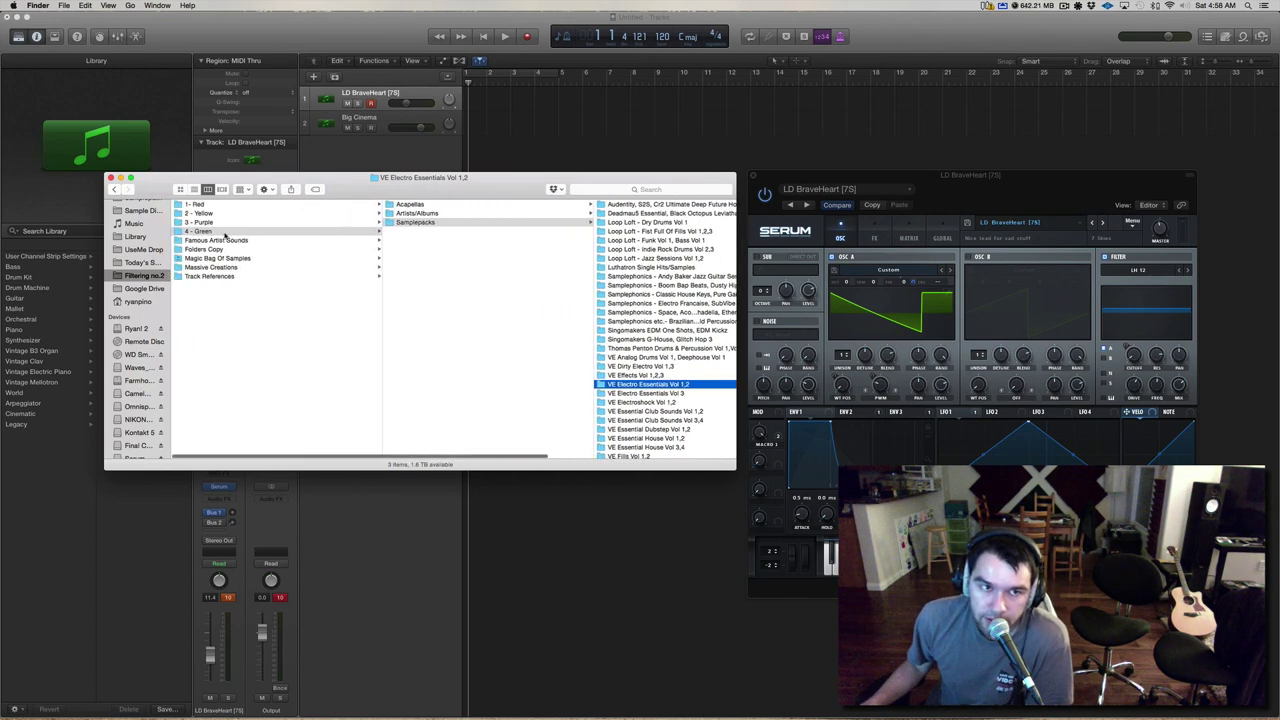
scroll(560, 330, "right", 3)
scroll(600, 330, "down", 3)
scroll(588, 337, "up", 3)
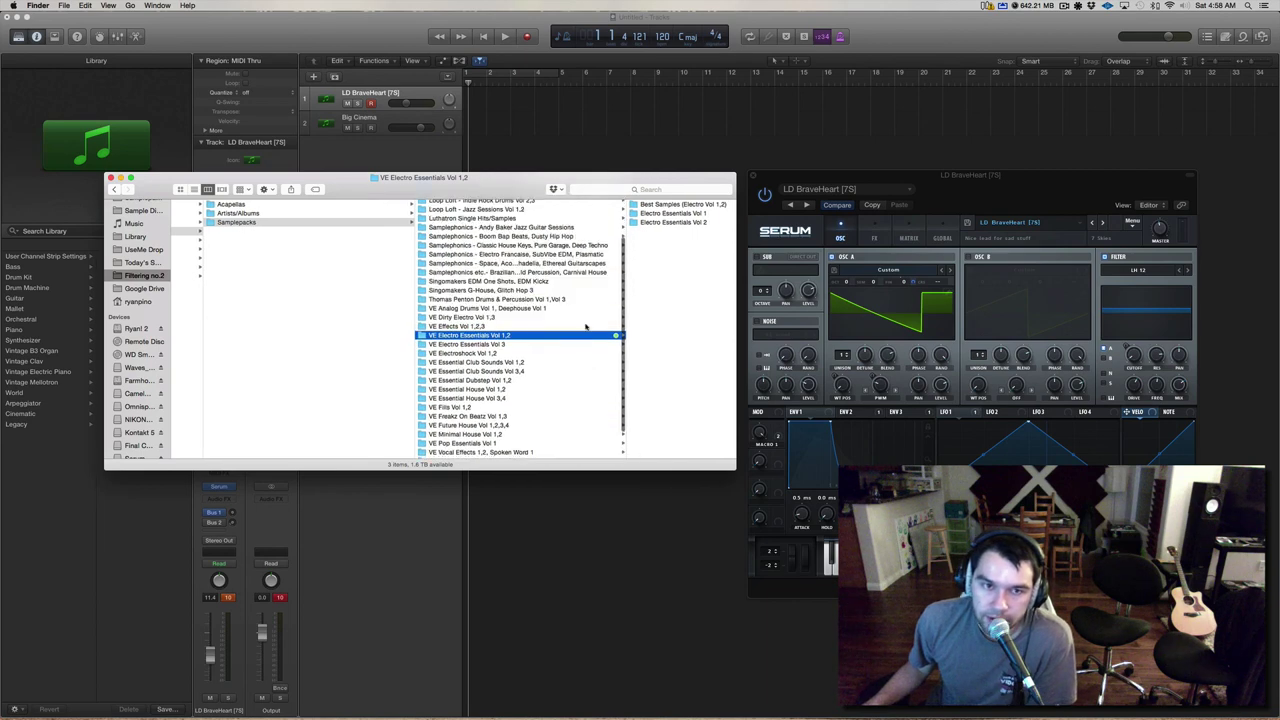
scroll(570, 260, "left", 2)
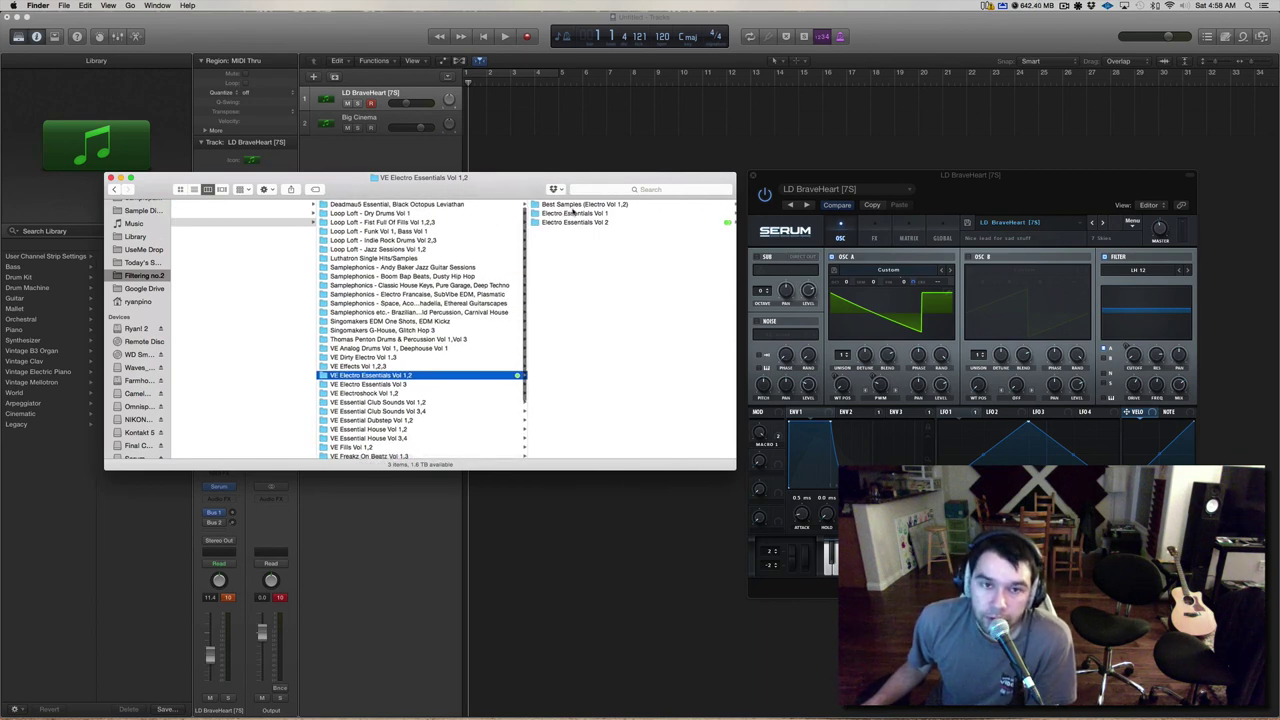
left_click(572, 213)
left_click(575, 205)
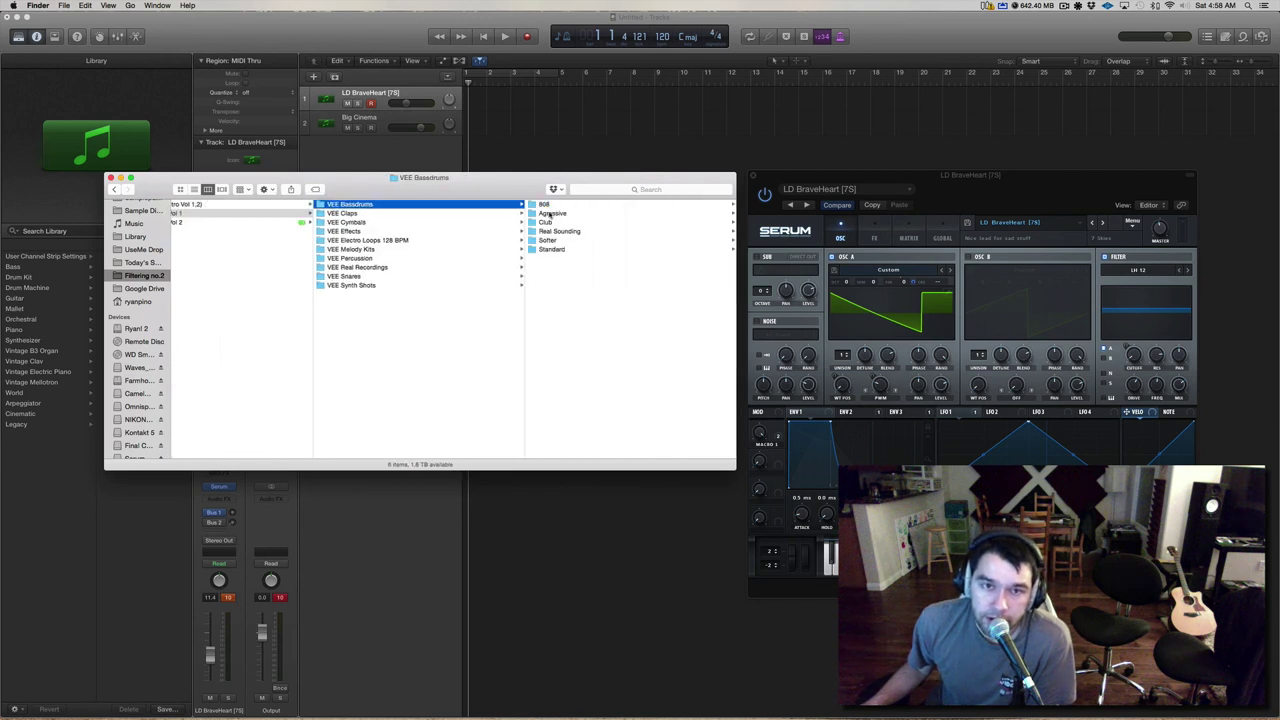
- Open Electroshock Vol 1 in VE Electroshock Vol 1,2 and look through its VES1 subfolders, from Bassdrums and Claps to FX and Snare
scroll(478, 226, "left", 5)
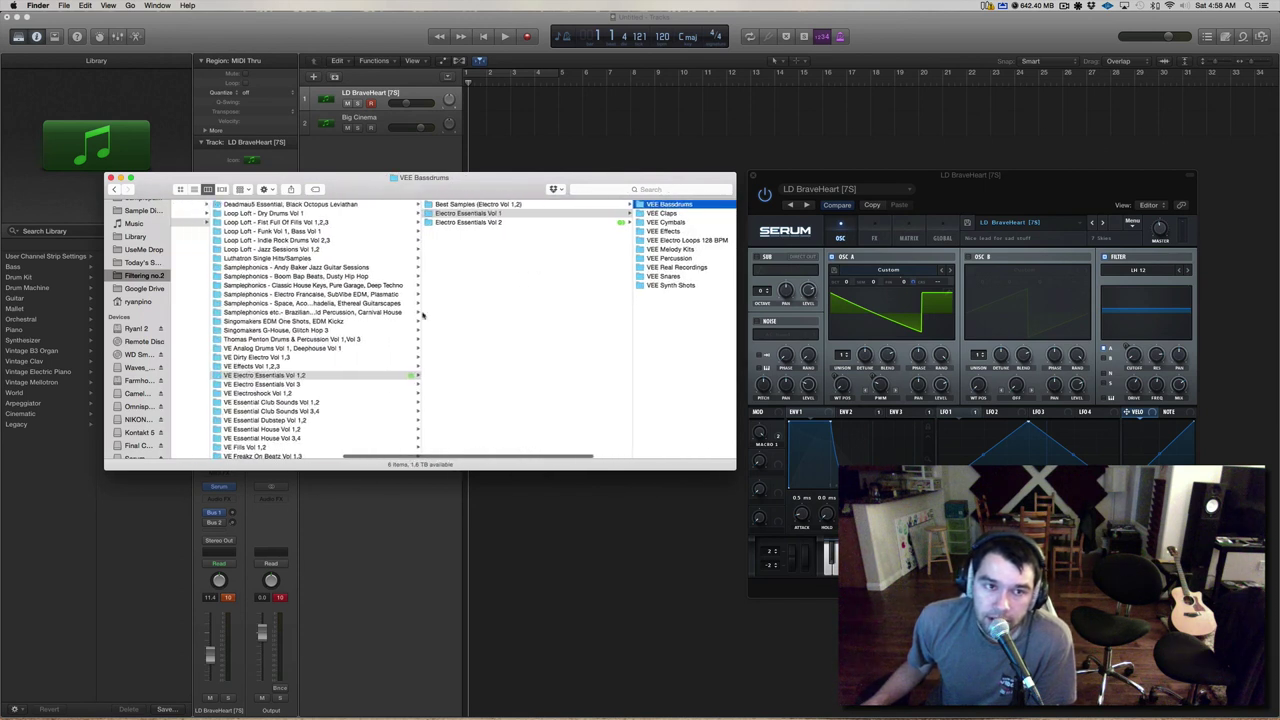
left_click(350, 393)
left_click(525, 215)
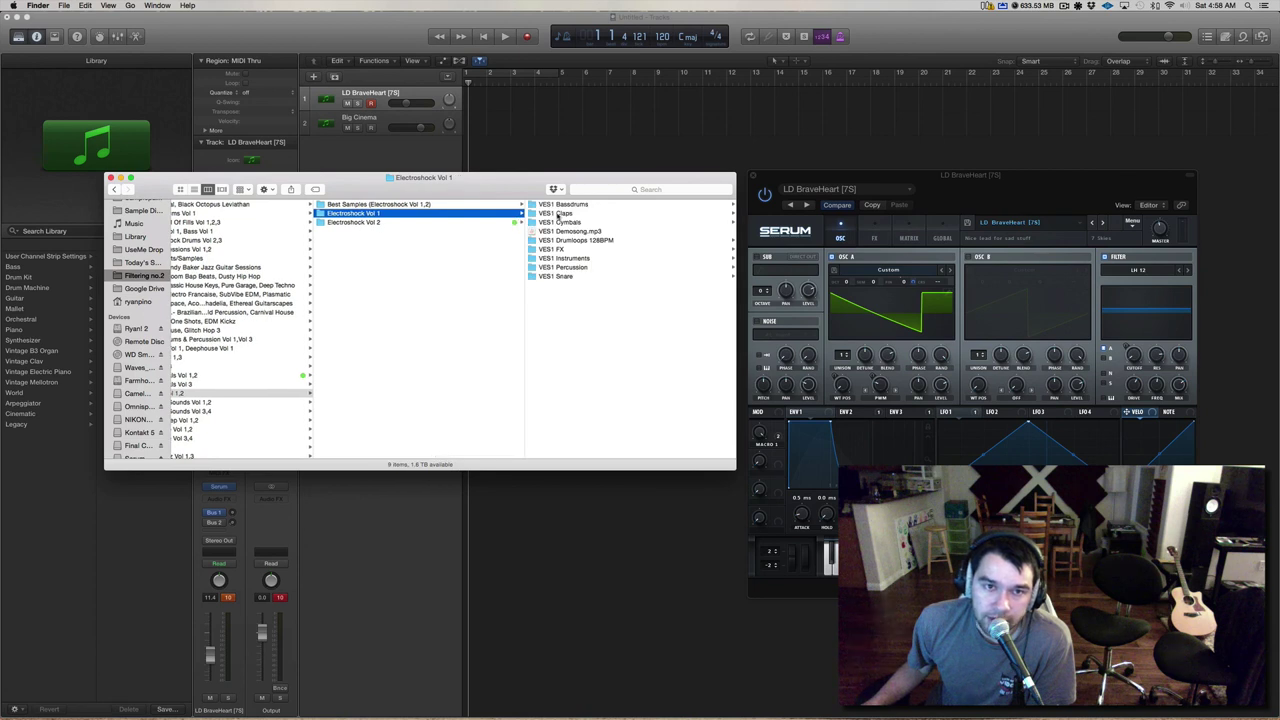
left_click(546, 215)
left_click(440, 206)
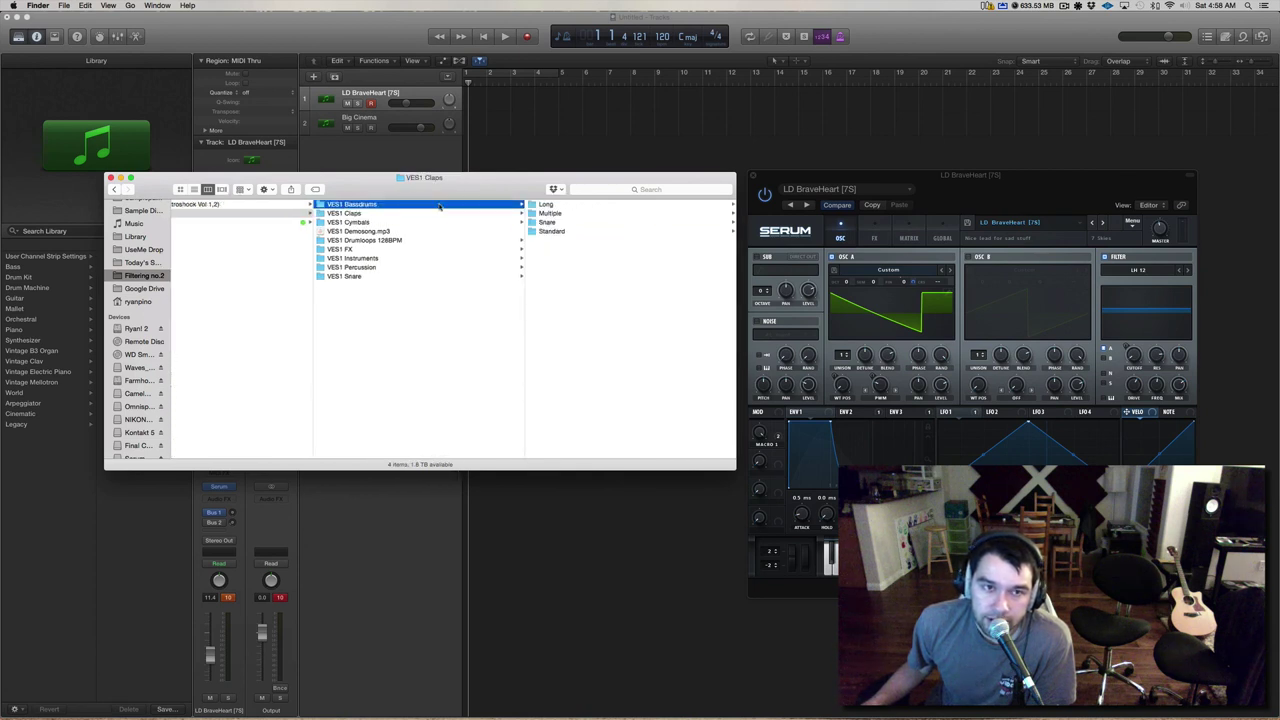
left_click(405, 257)
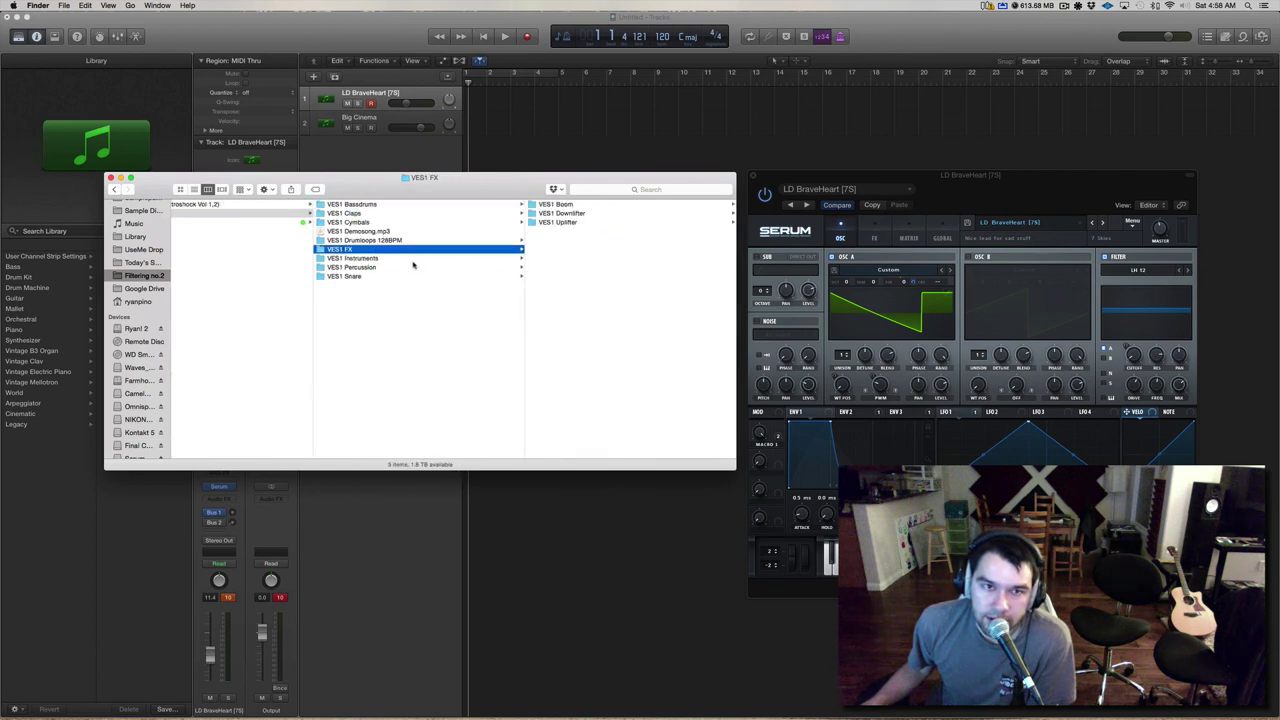
key("Down")
key("Down")
- Open Essential Club Sounds Vol 3 in VE Essential Club Sounds Vol 3,4 and view the VEC3 Snares samples
key("Left")
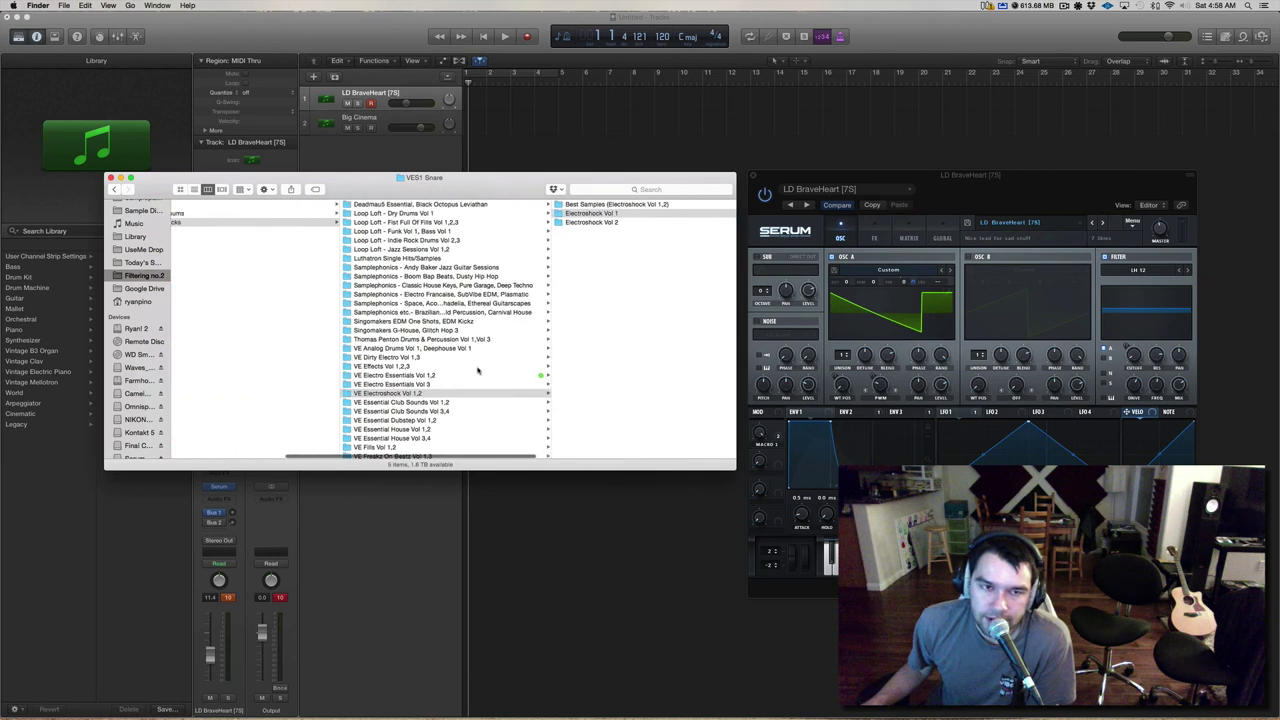
left_click(417, 420)
left_click(417, 411)
left_click(600, 216)
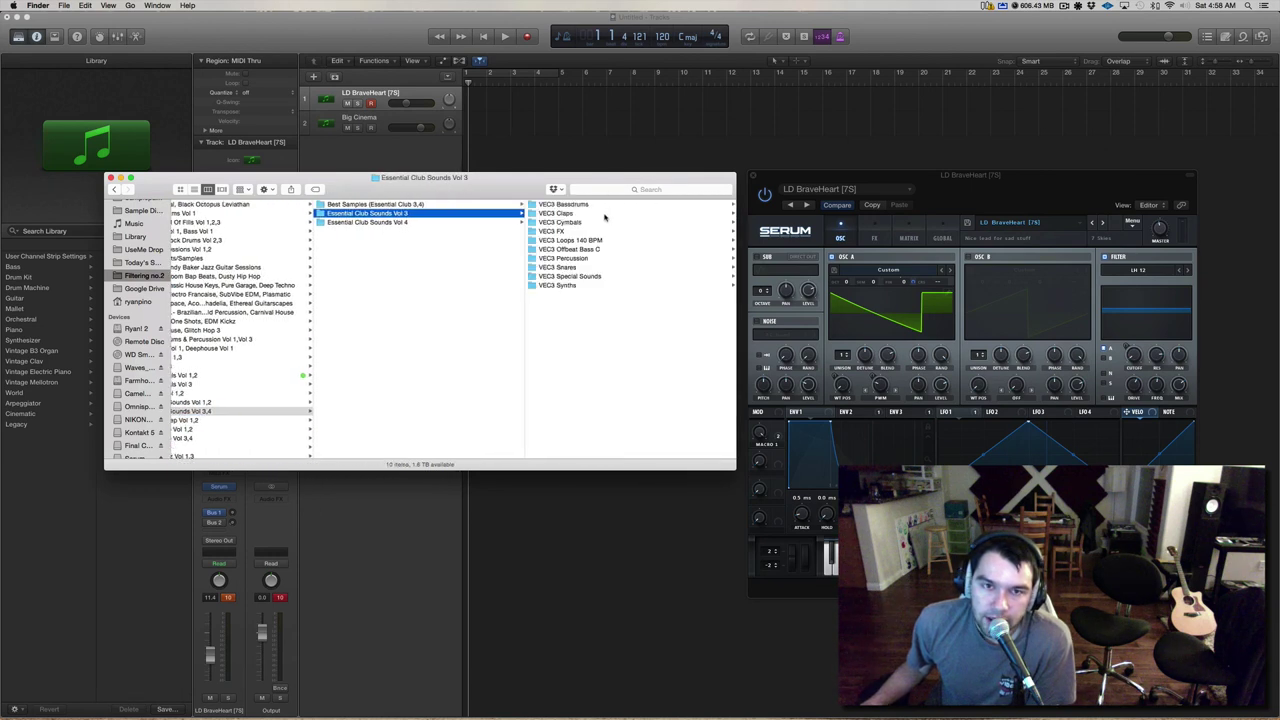
left_click(584, 268)
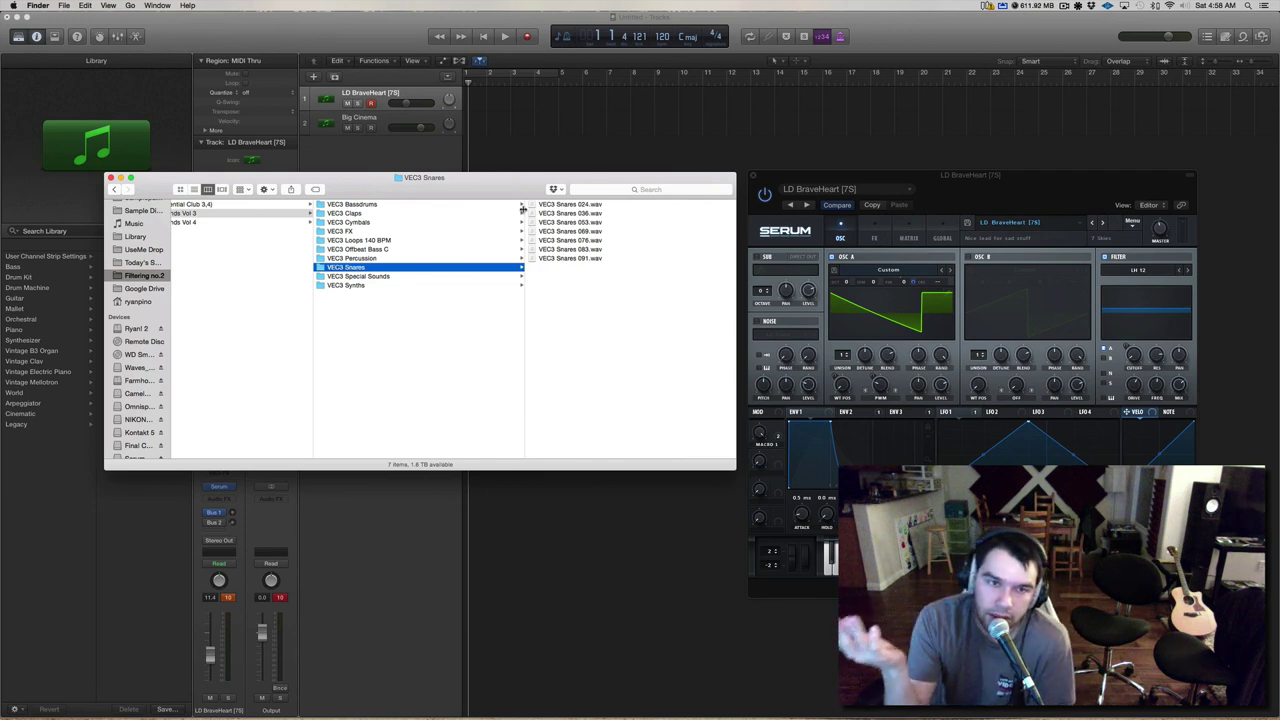
- View the samples kept in the VEC3 Special Sounds, VEC3 Synths and VEC3 Percussion folders
key("Down")
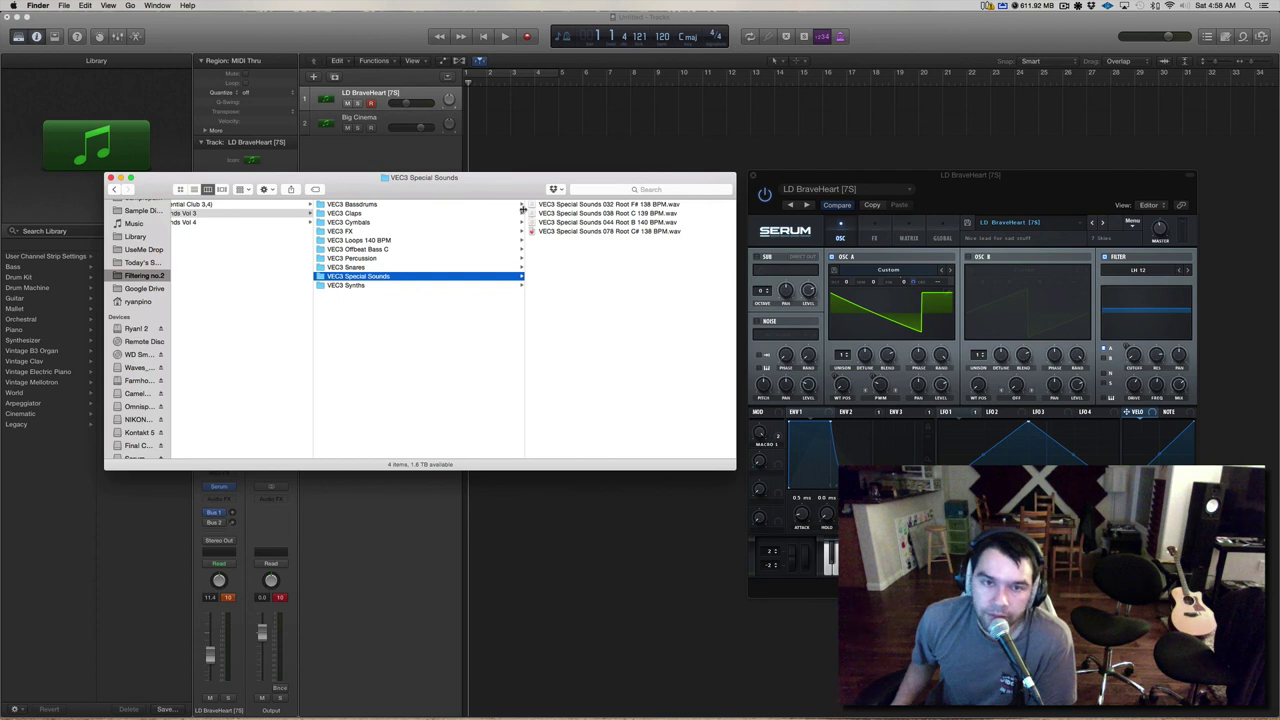
key("Down")
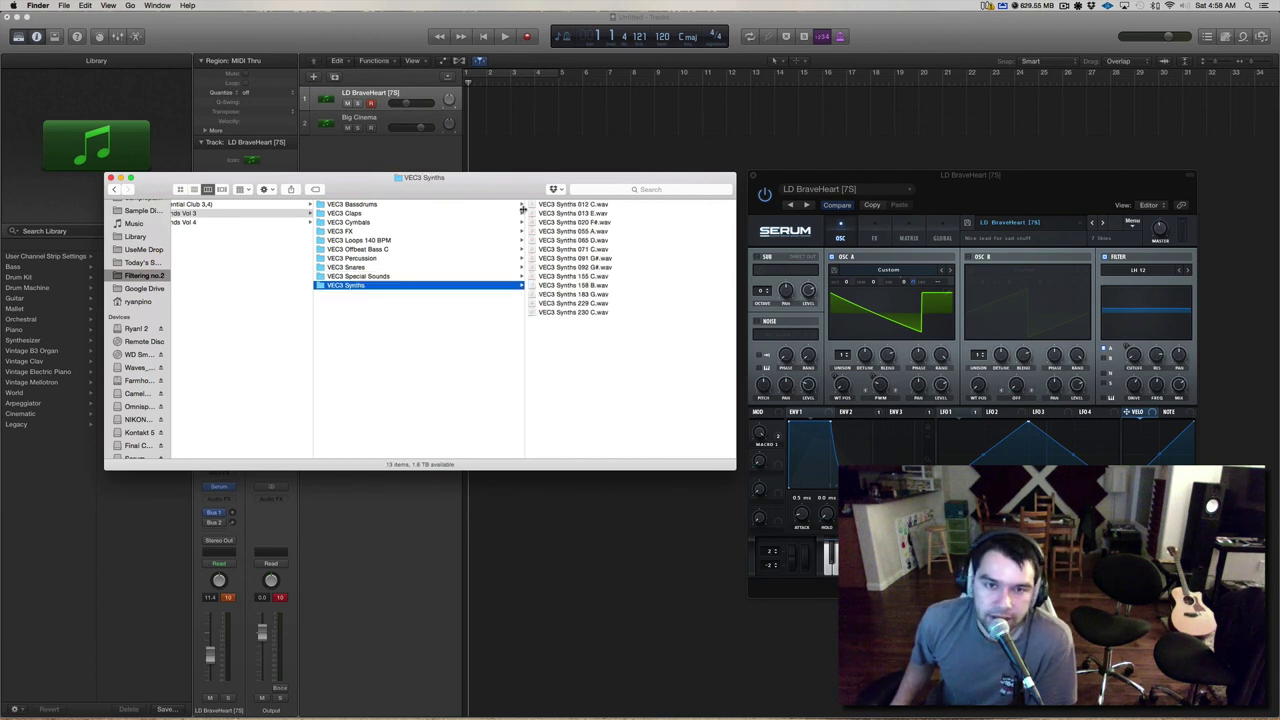
key("Up")
key("Up")
key("Up")
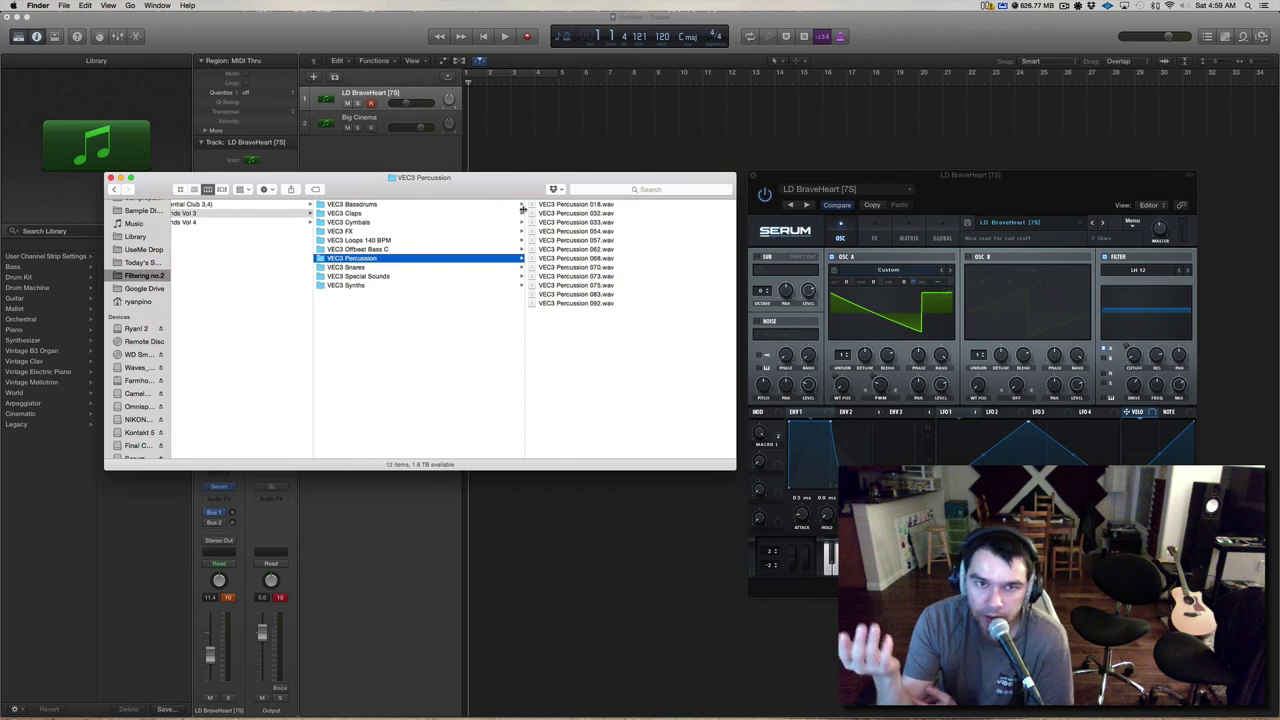
- Audition the VEC3 Percussion samples in Quick Look, from 018 through 062, and close the preview
left_click(523, 207)
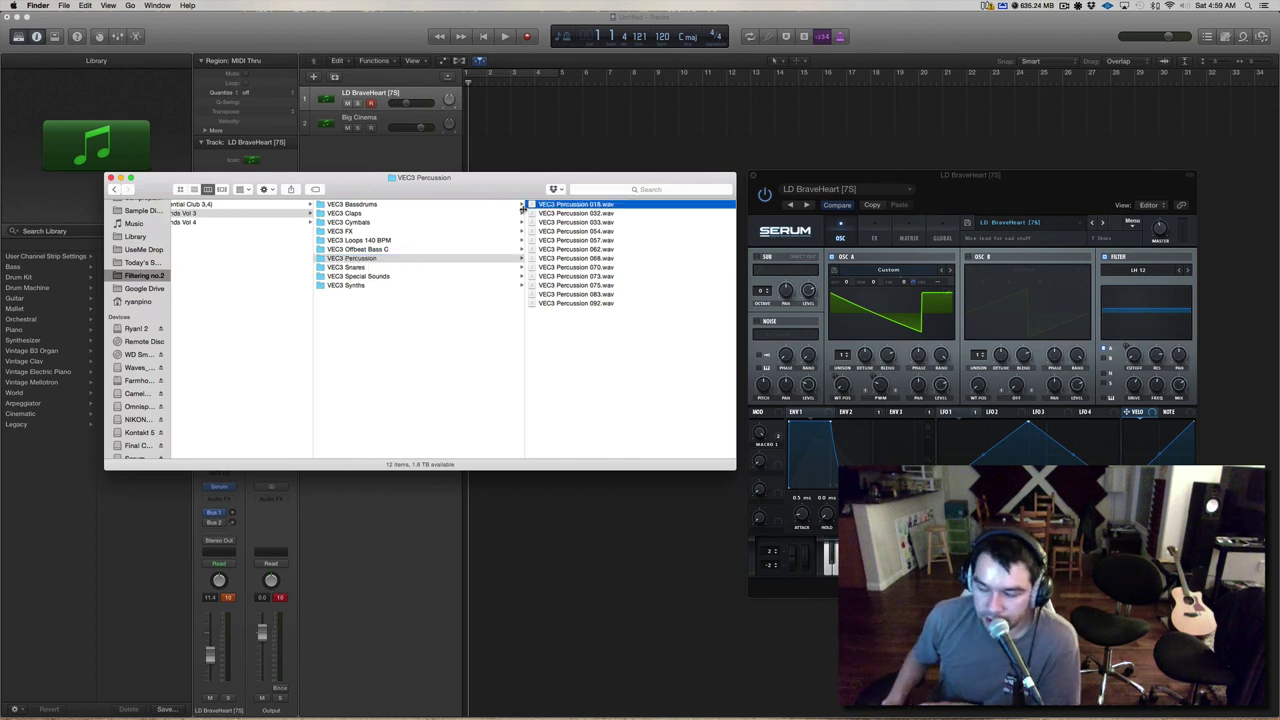
key("space")
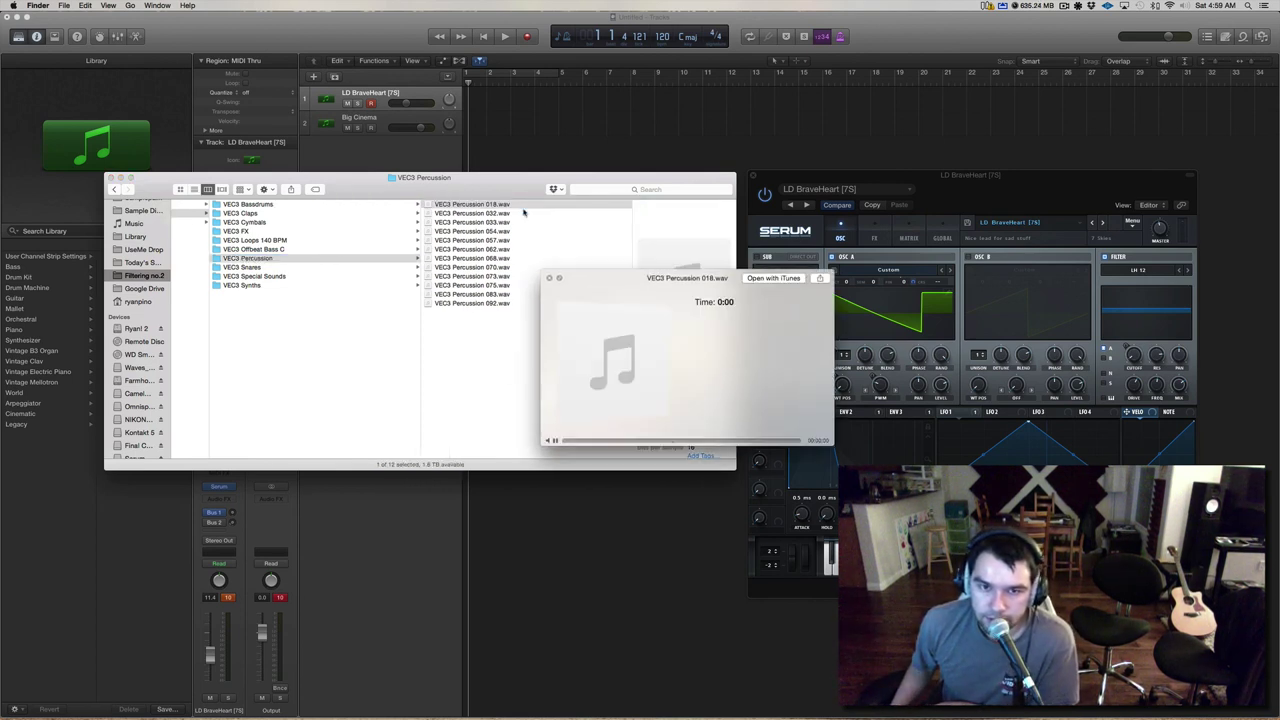
key("Down")
key("Down")
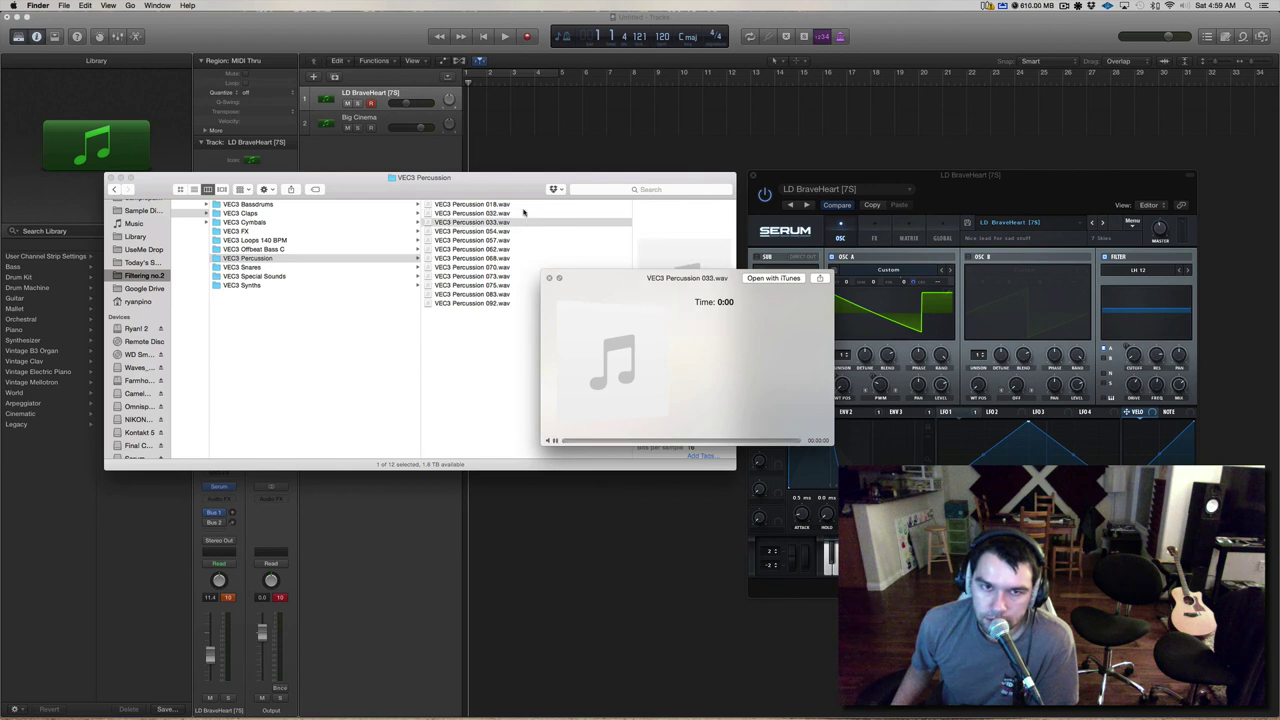
key("Down")
key("Down")
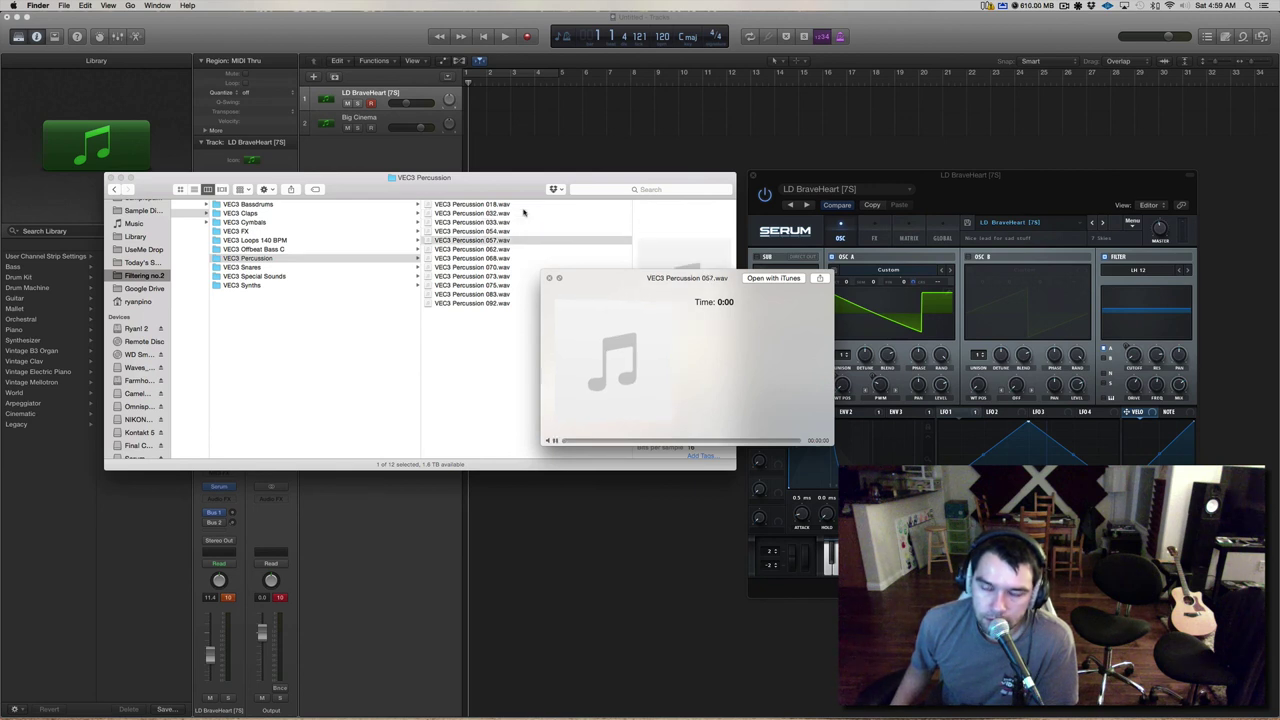
key("Down")
key("space")
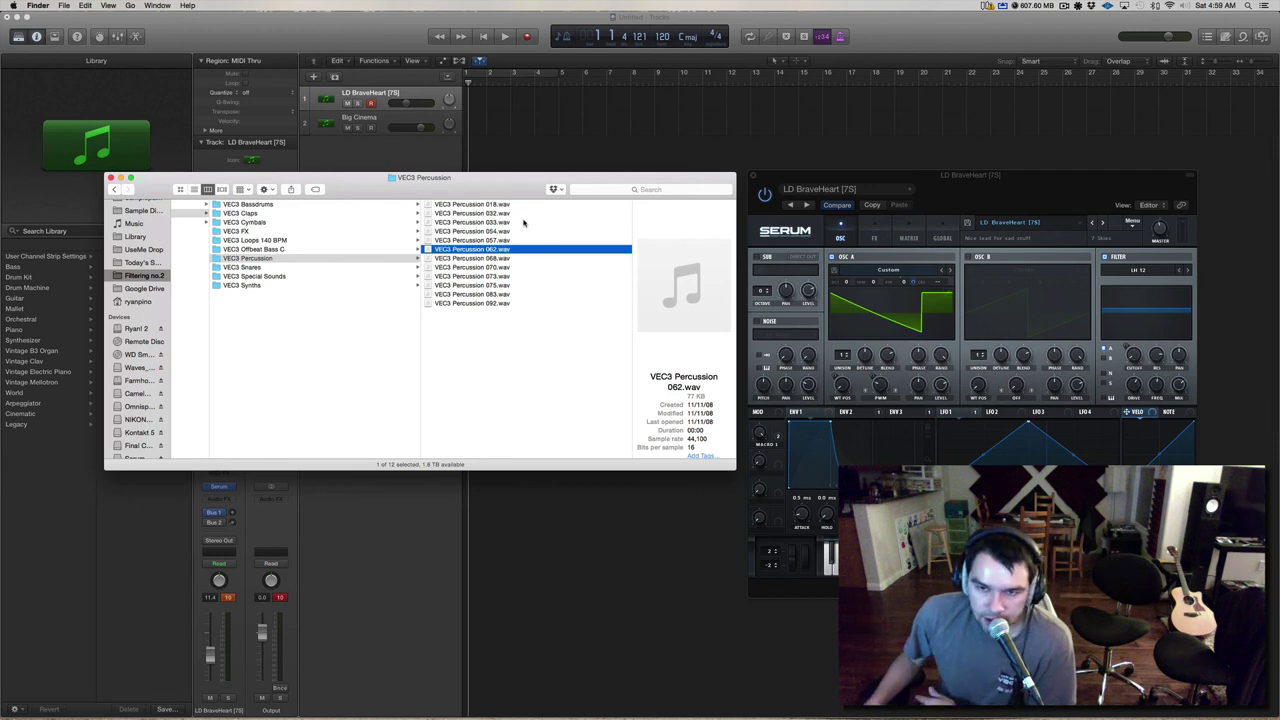
- Open VEC3 Bassdrums and view the samples in its Breakbeat Kicks and Clubhouse Kicks subfolders
scroll(522, 223, "left", 5)
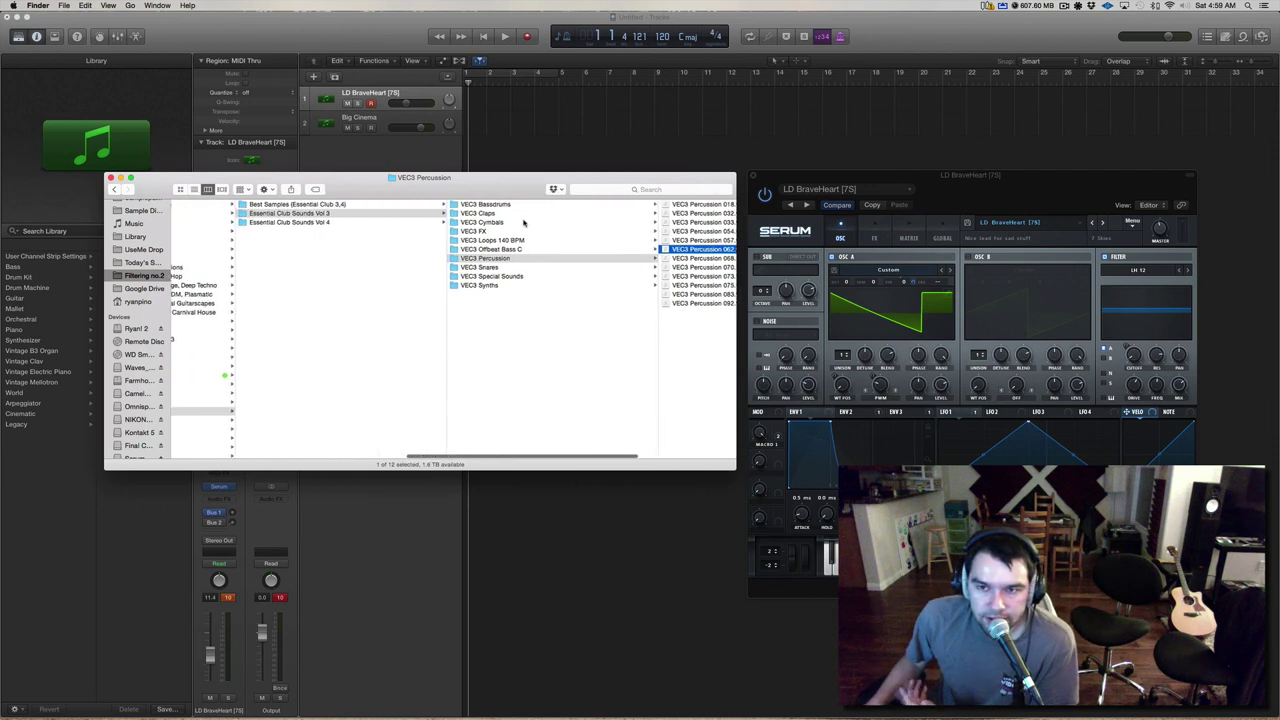
left_click(500, 222)
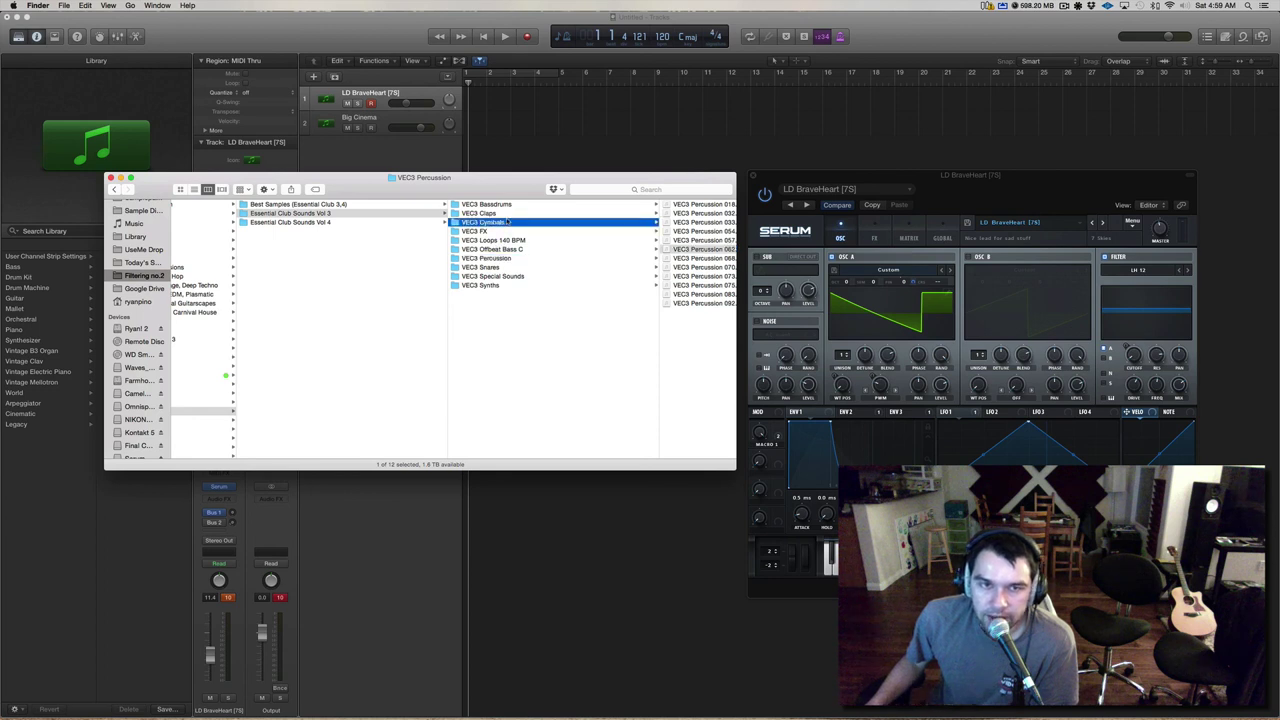
left_click(488, 206)
left_click(586, 212)
left_click(515, 222)
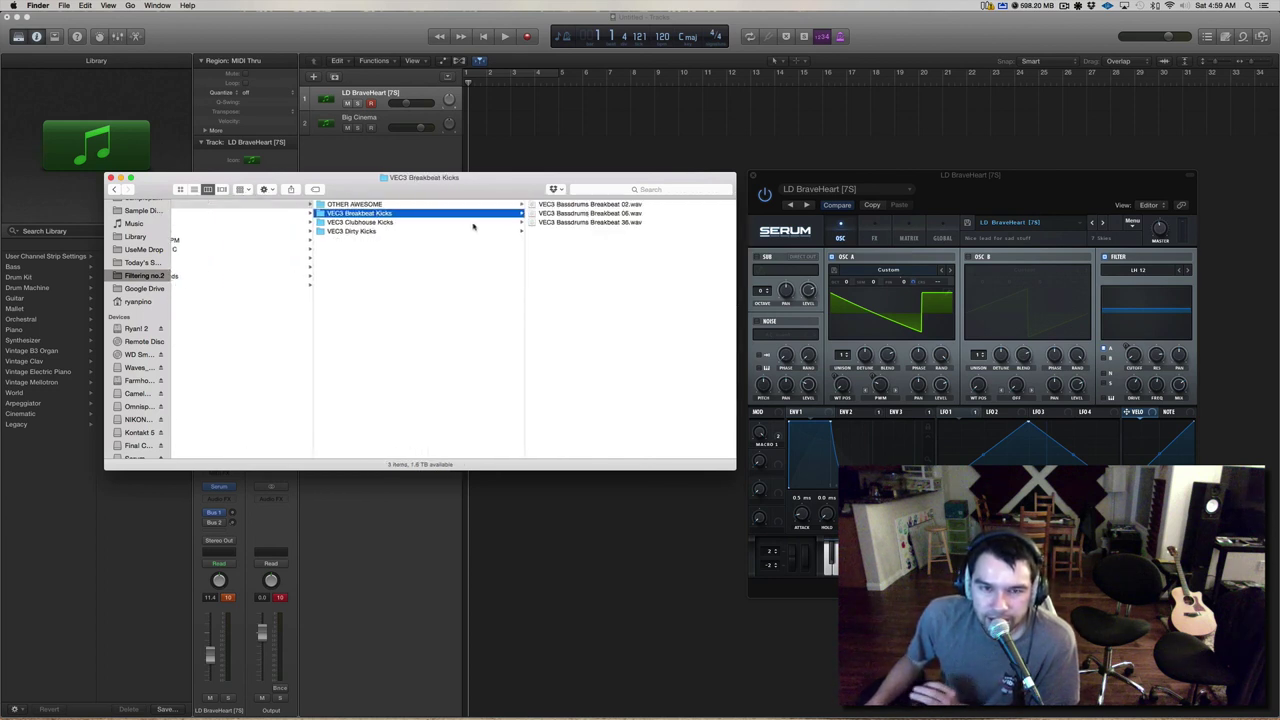
left_click_drag(539, 235, 542, 209)
- Go back to VE Essential Club Sounds Vol 3,4 and look through the whole Best Samples (Essential Club 3,4) folder
scroll(450, 330, "left", 10)
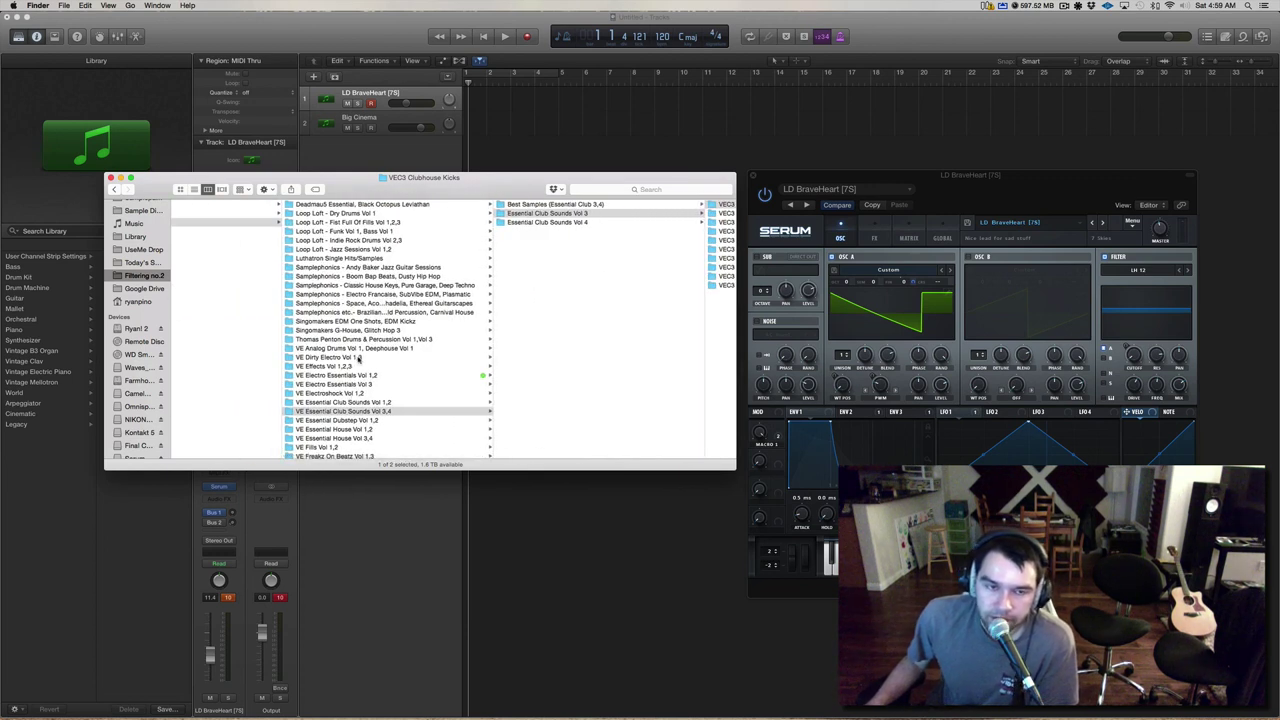
left_click(378, 414)
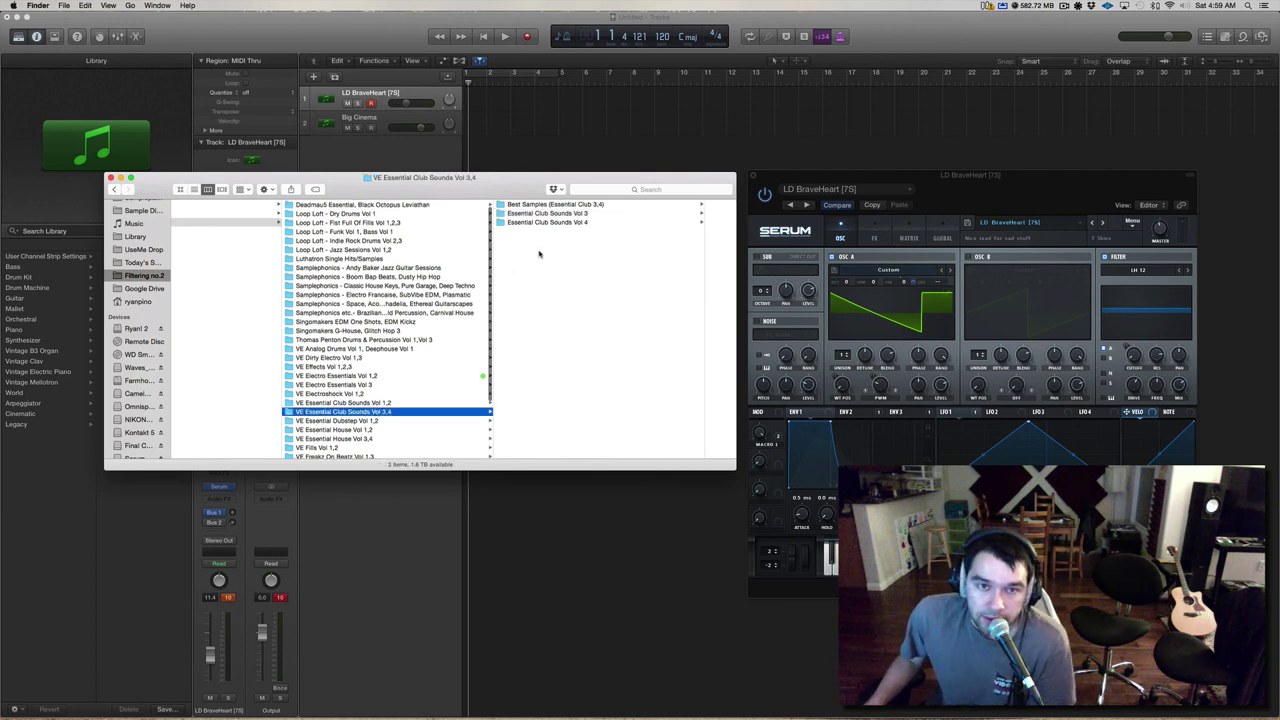
scroll(531, 218, "right", 5)
left_click(524, 206)
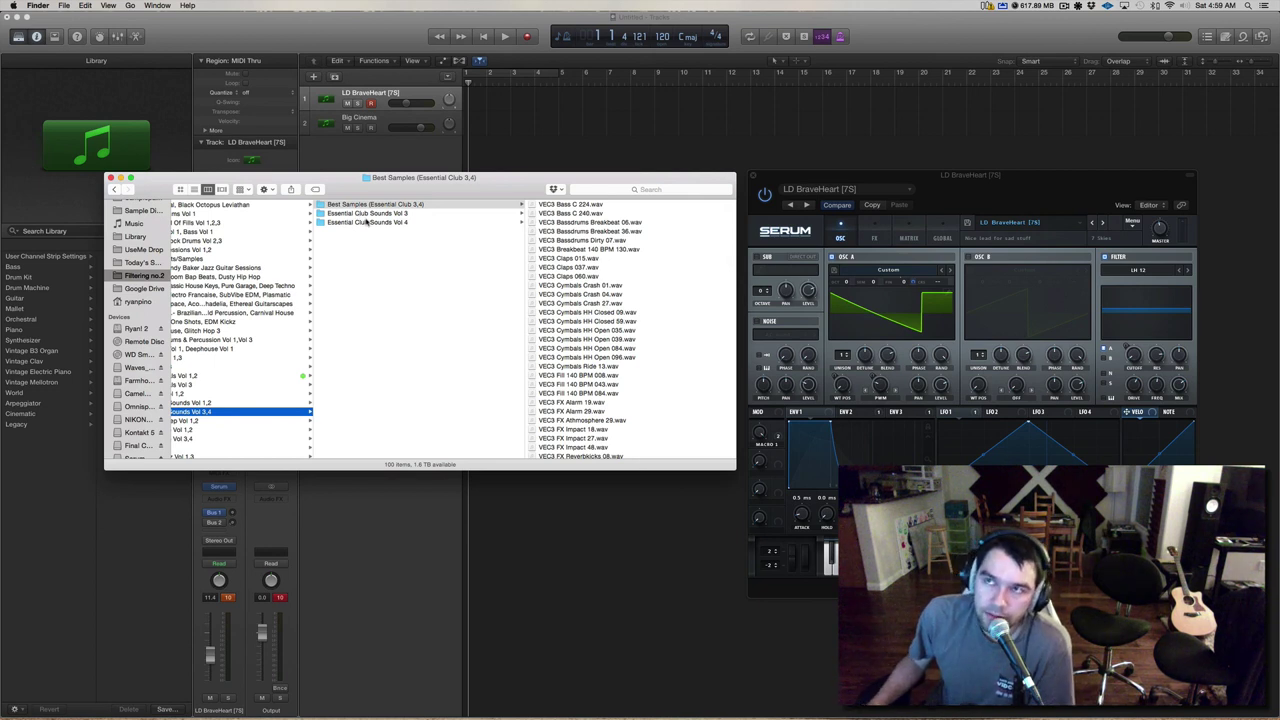
scroll(645, 246, "down", 10)
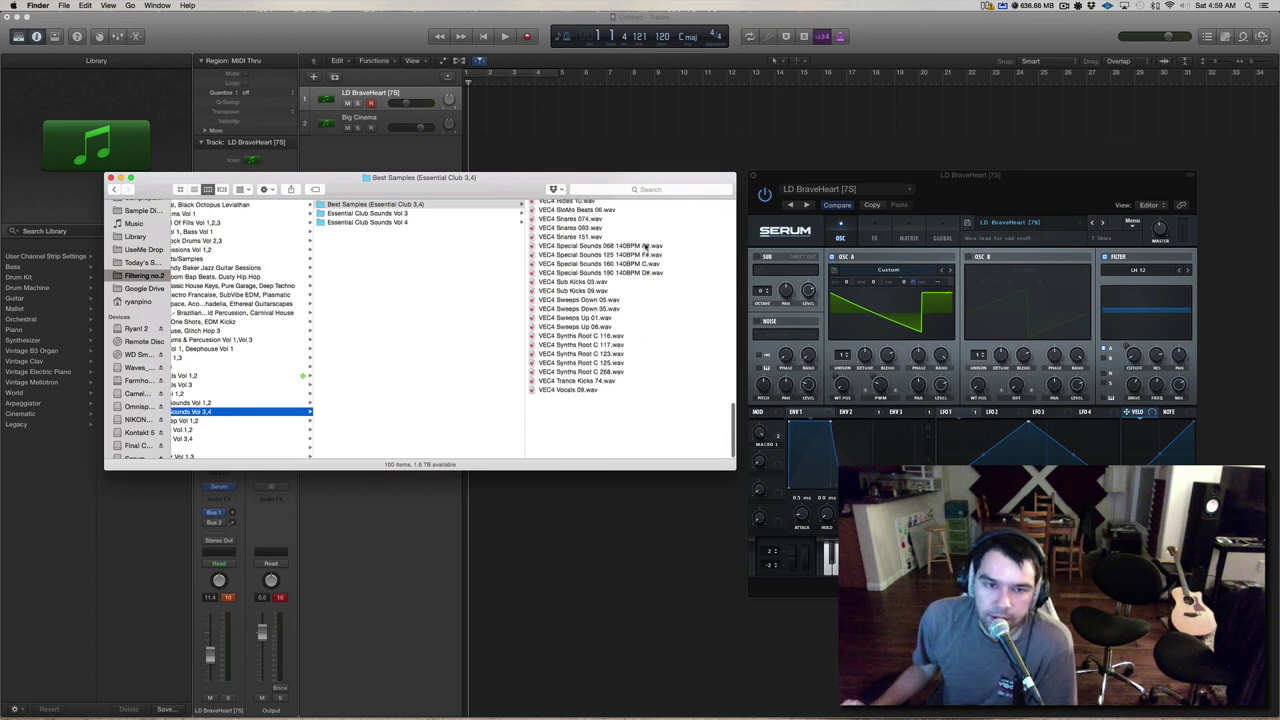
scroll(645, 246, "up", 8)
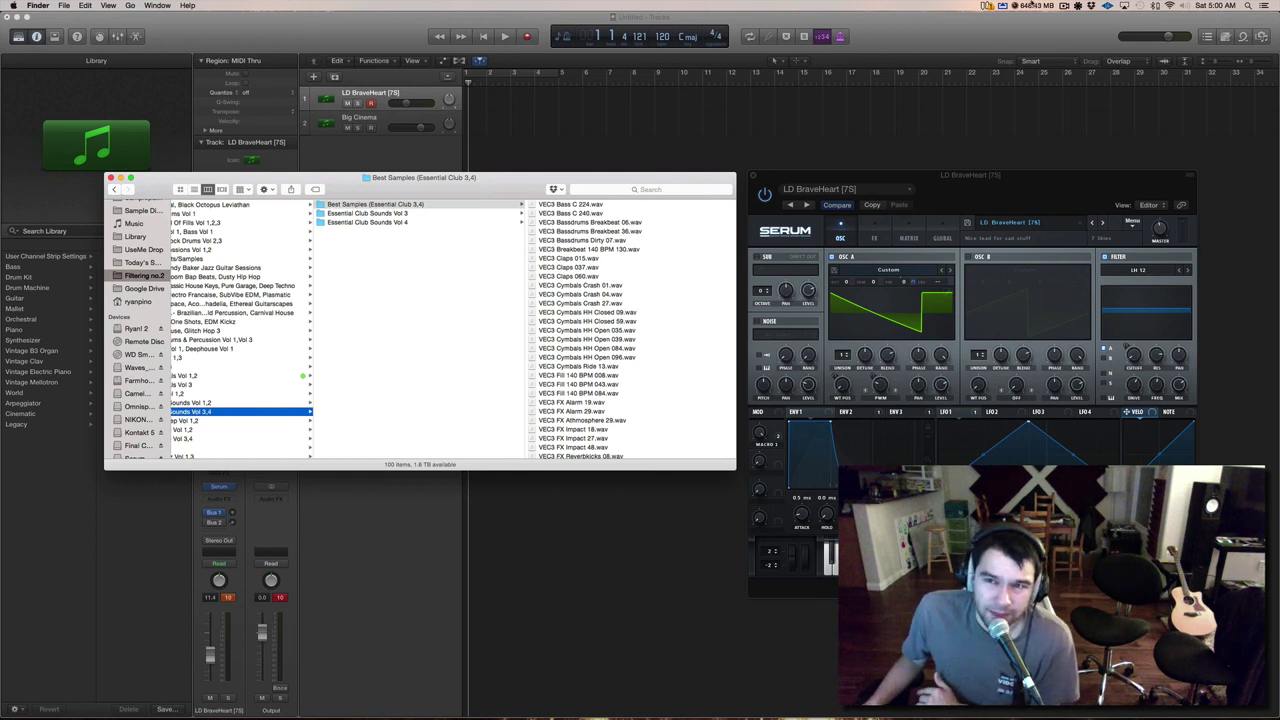
left_click(1066, 5)
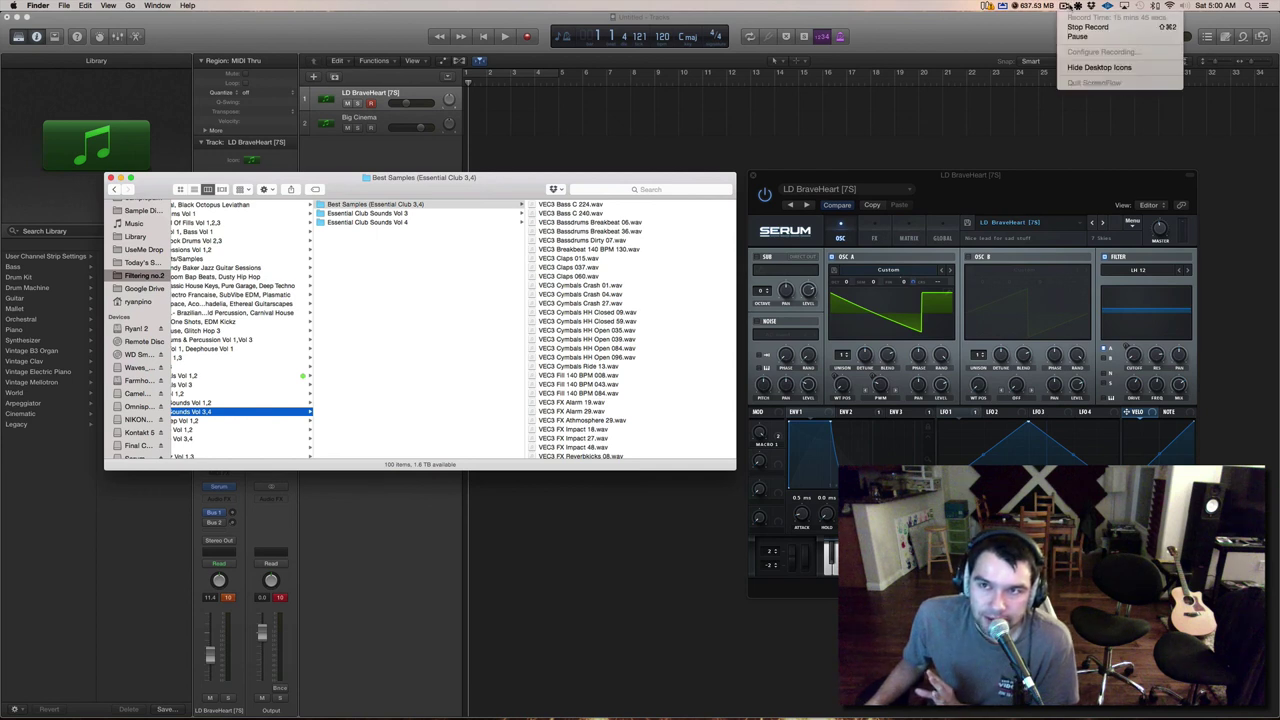
key("Escape")
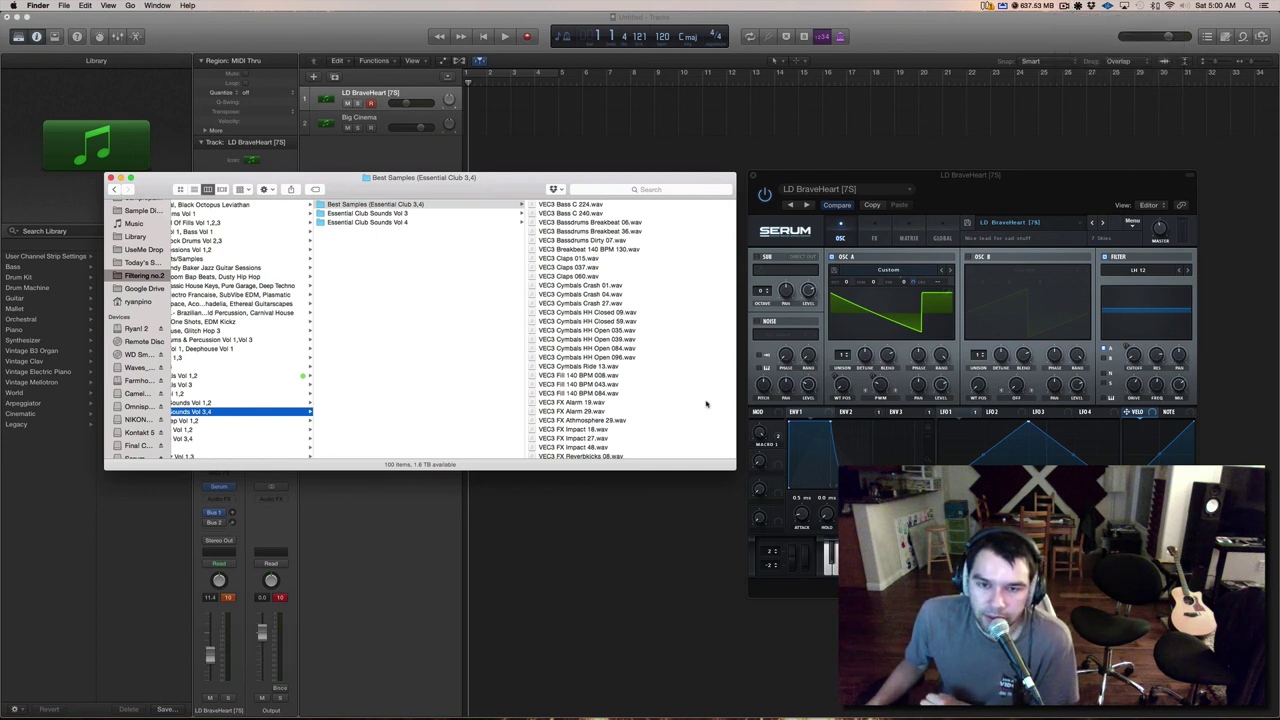
- Go to the Serum presets location and open its Presets folder
scroll(471, 274, "left", 5)
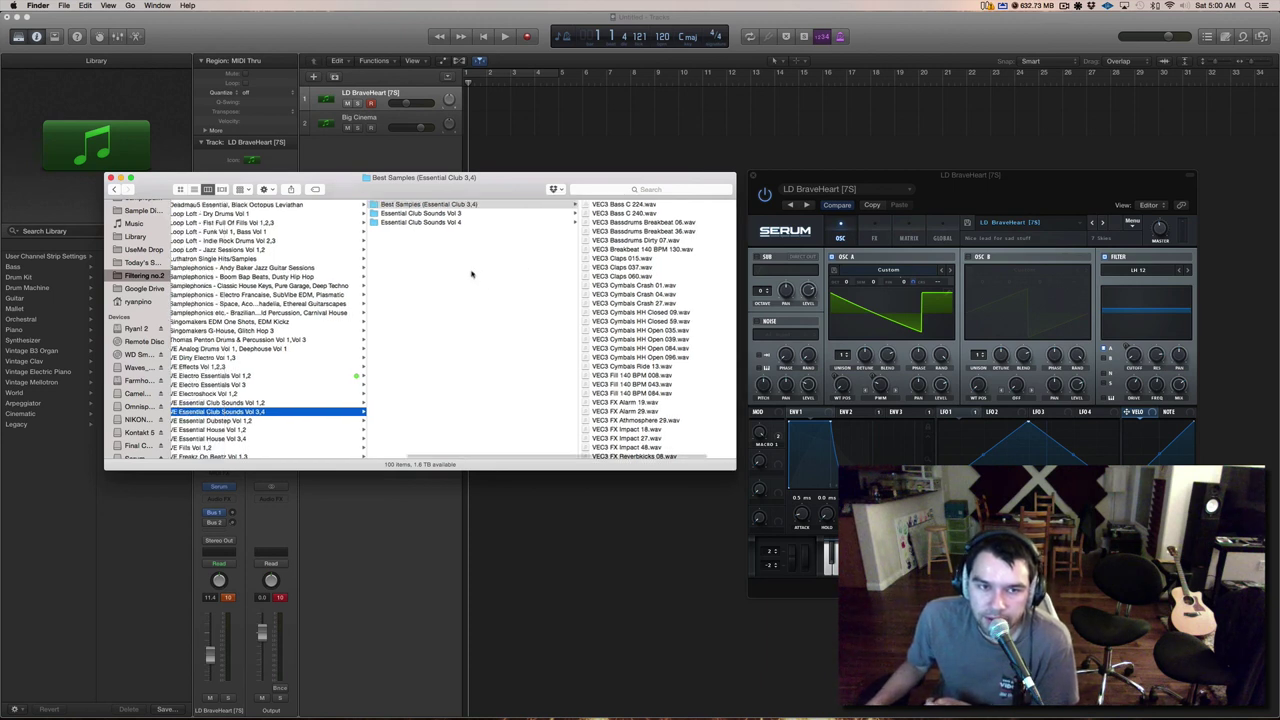
scroll(131, 278, "up", 3)
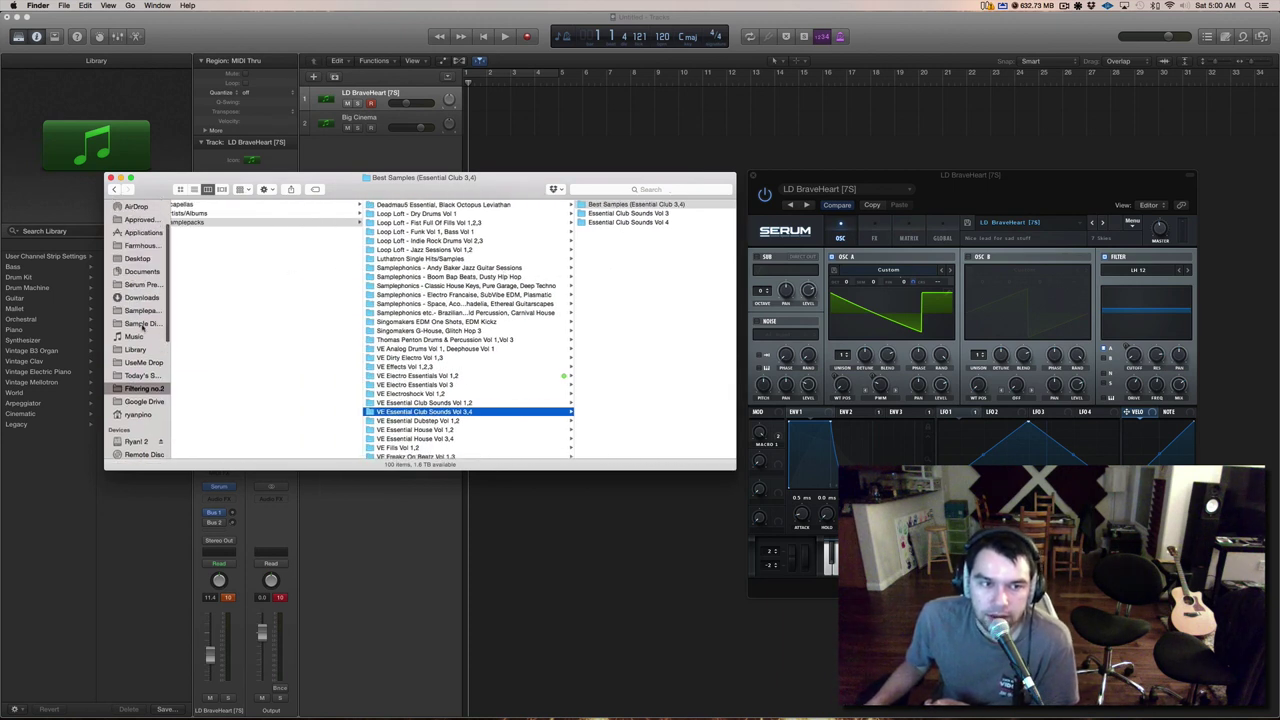
scroll(150, 300, "up", 2)
left_click(140, 299)
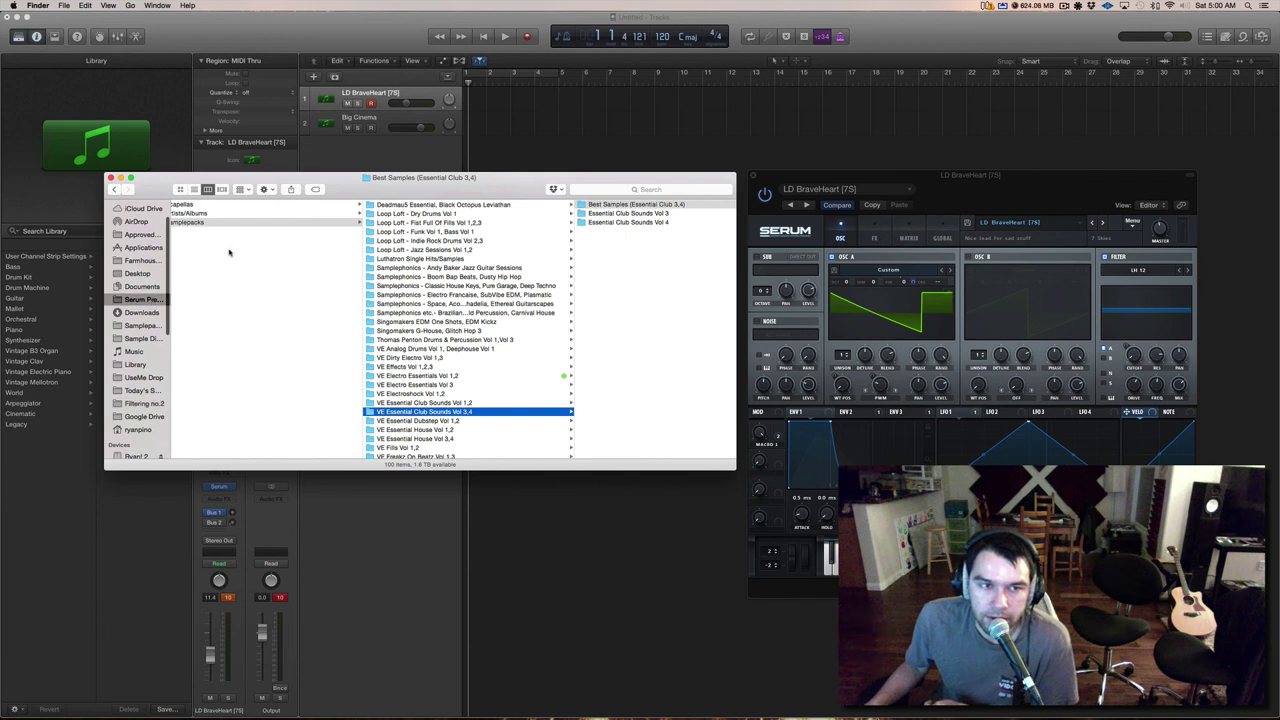
left_click(196, 222)
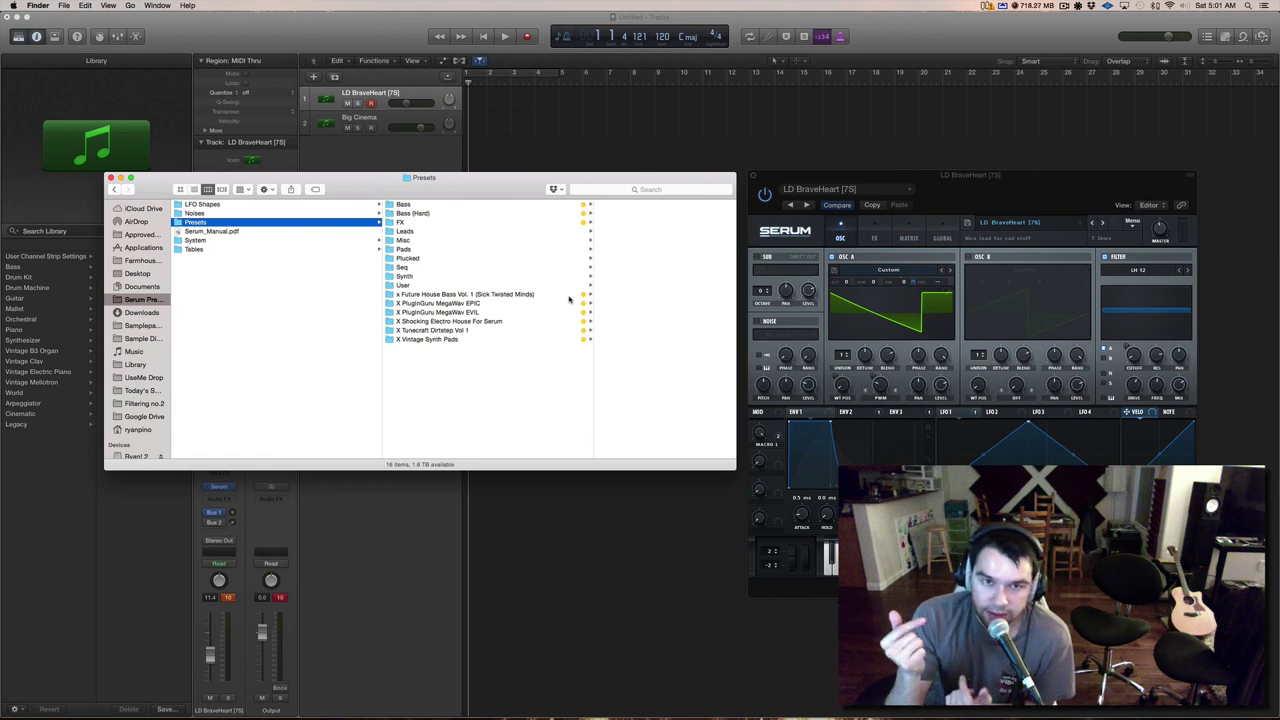
left_click(569, 299)
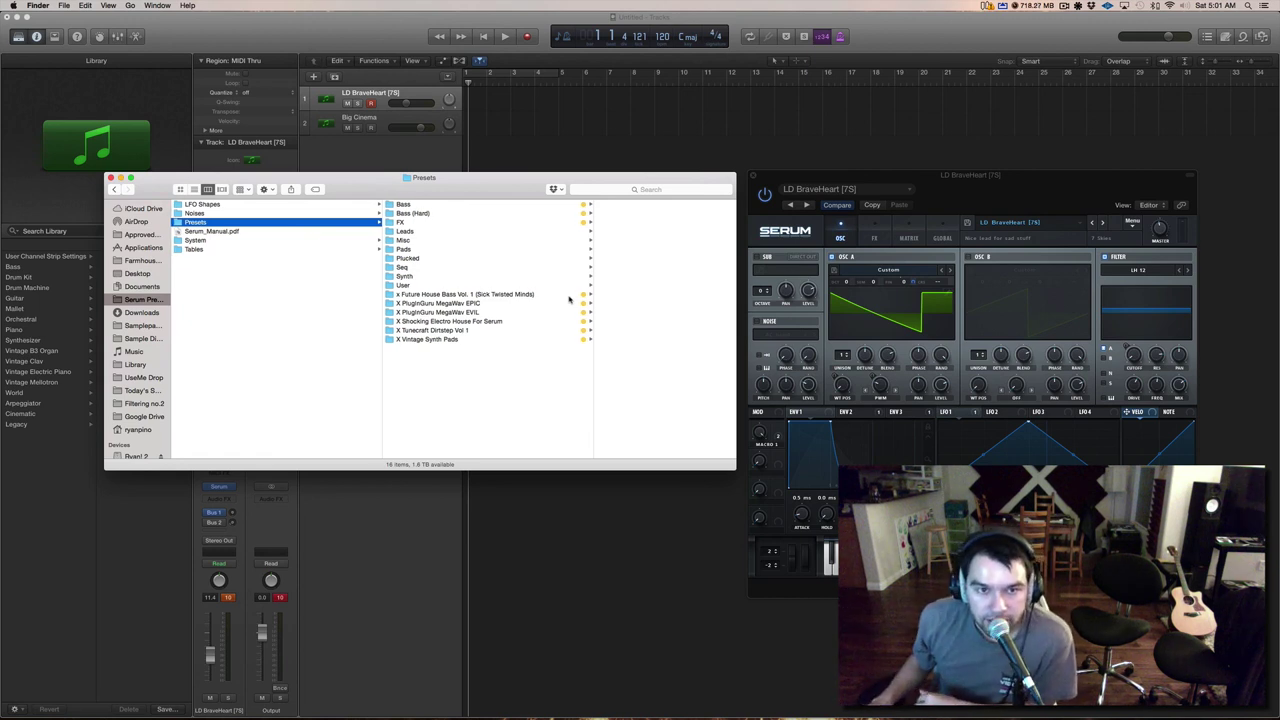
- Step through the Serum preset folders from Bass down to X Vintage Synth Pads
key("Right")
key("Down")
key("Down")
key("Down")
key("Down")
key("Down")
key("Down")
key("Down")
key("Down")
key("Down")
key("Down")
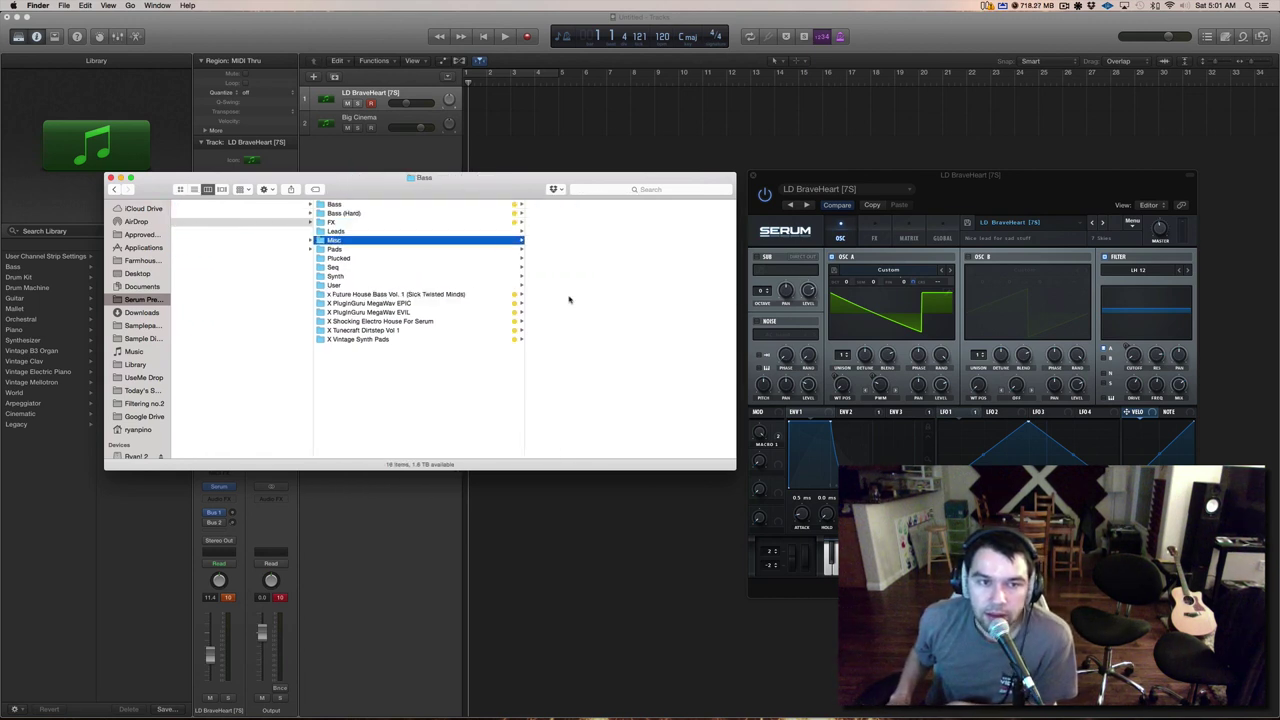
key("Down")
key("Down")
key("Down")
key("Down")
key("Down")
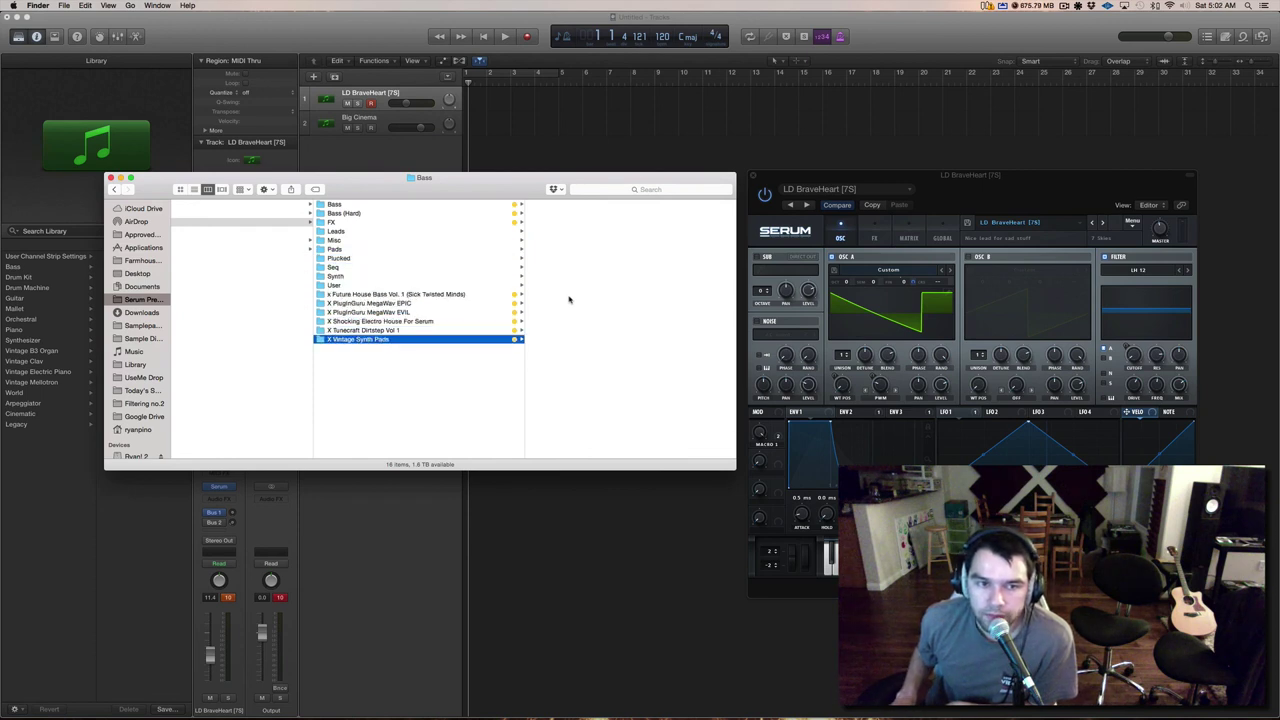
- Go back up to the x Future House Bass Vol. 1 (Sick Twisted Minds) folder and view its presets
key("Up")
key("Up")
key("Up")
key("Up")
key("Up")
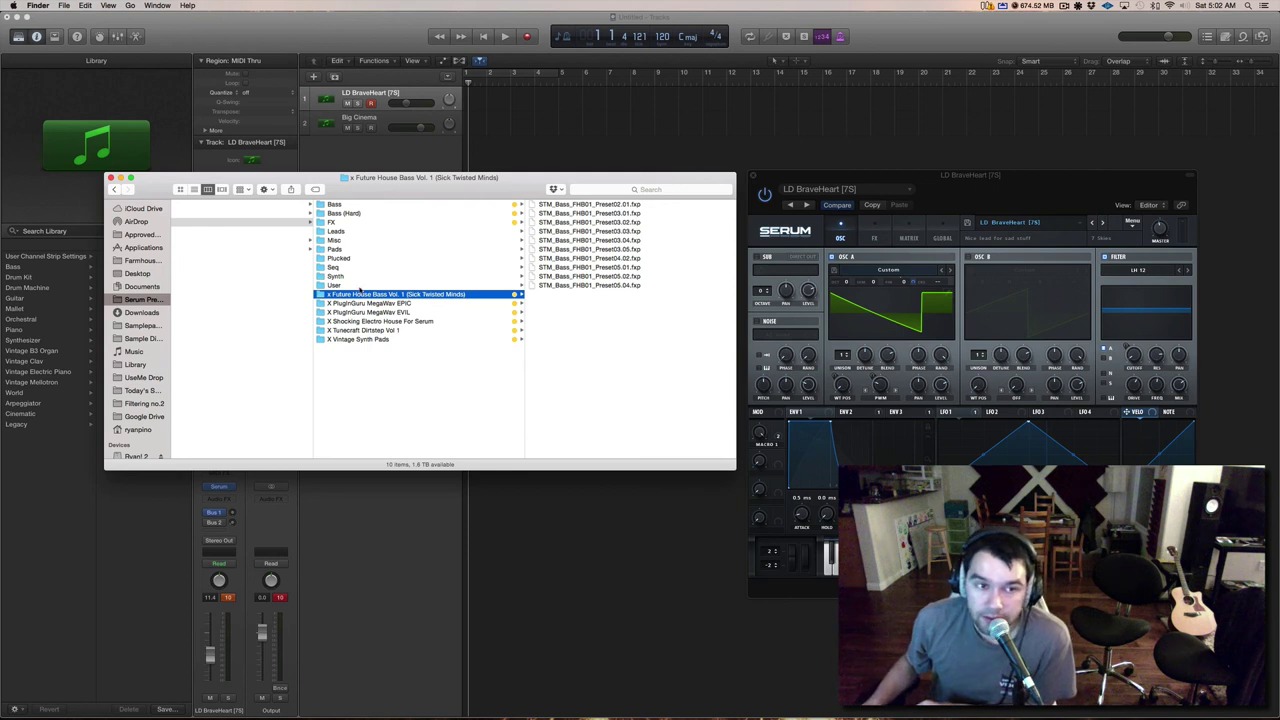
- Open Vengeance Essential Club Sounds-3 Copy on the first drive under Devices and look through its whole list of sample packs
scroll(140, 380, "down", 3)
left_click(135, 421)
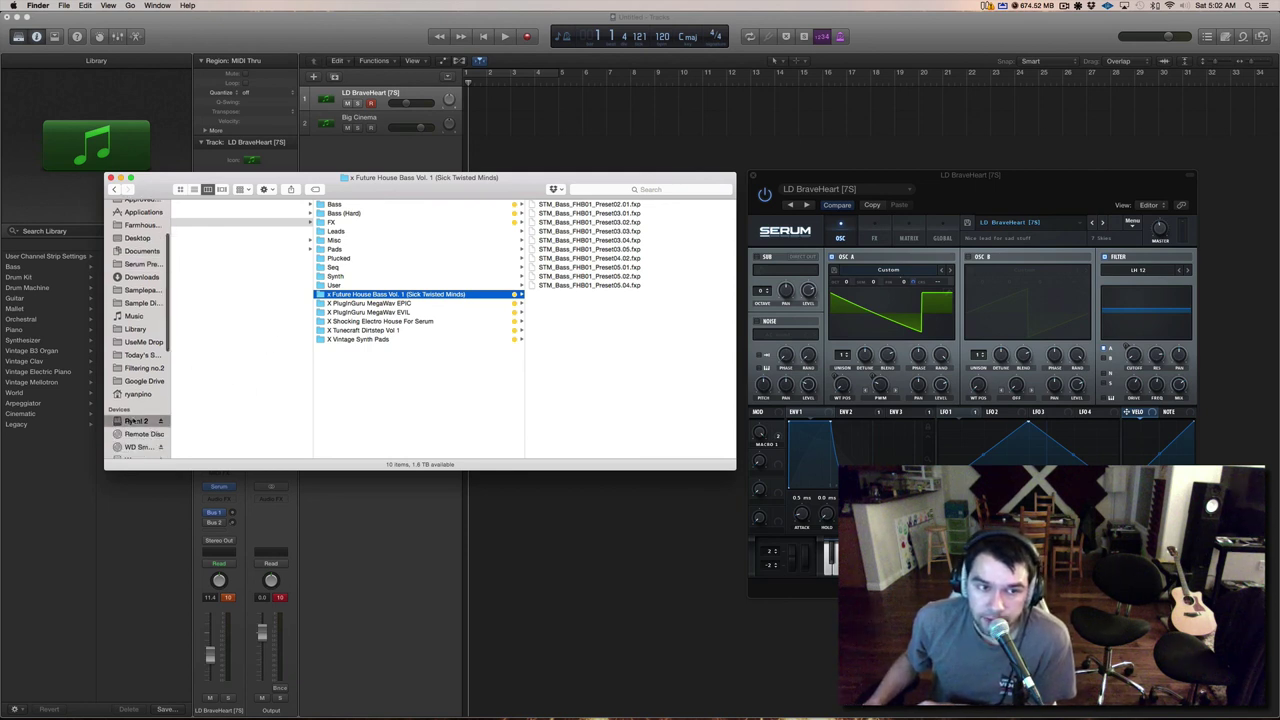
left_click(240, 367)
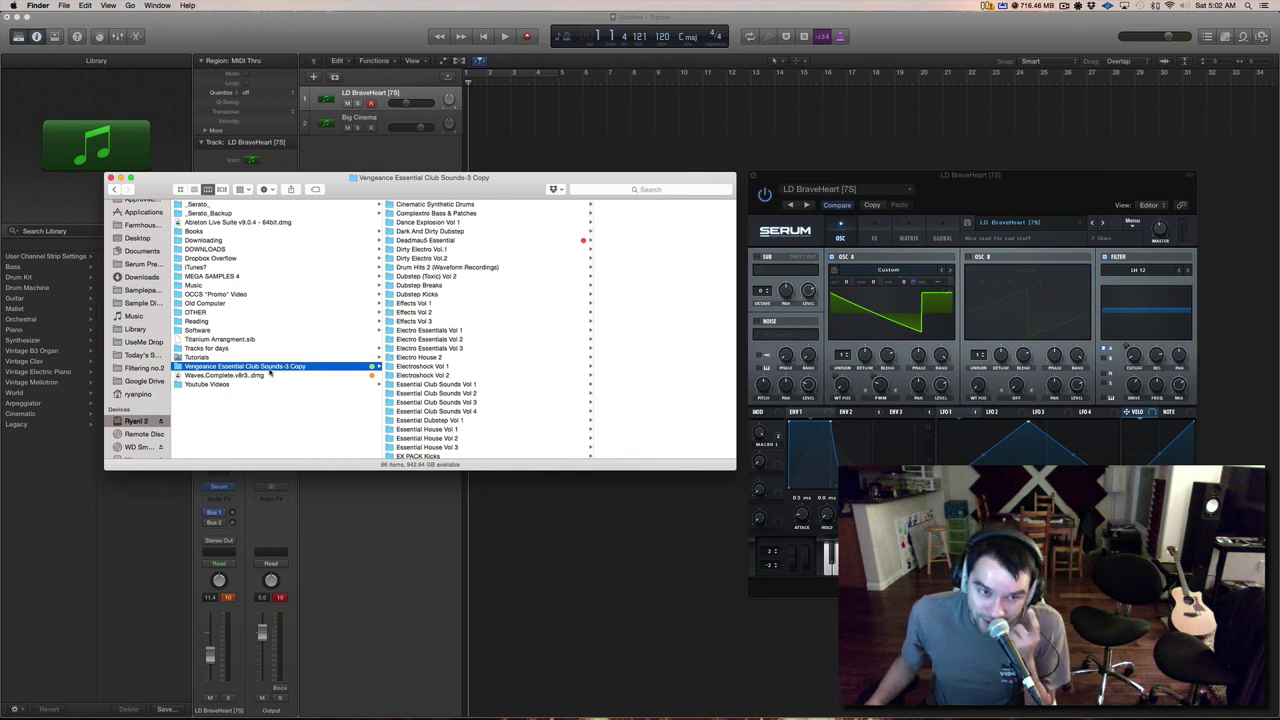
scroll(458, 283, "down", 5)
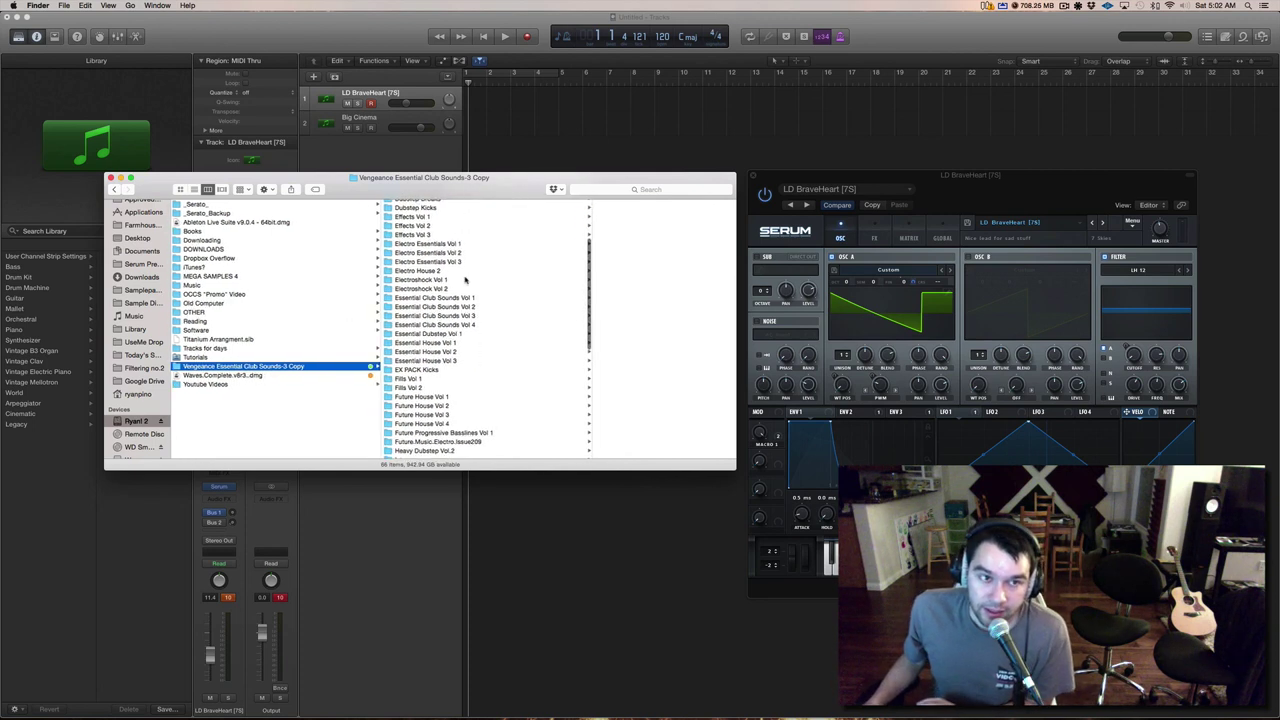
scroll(465, 280, "up", 5)
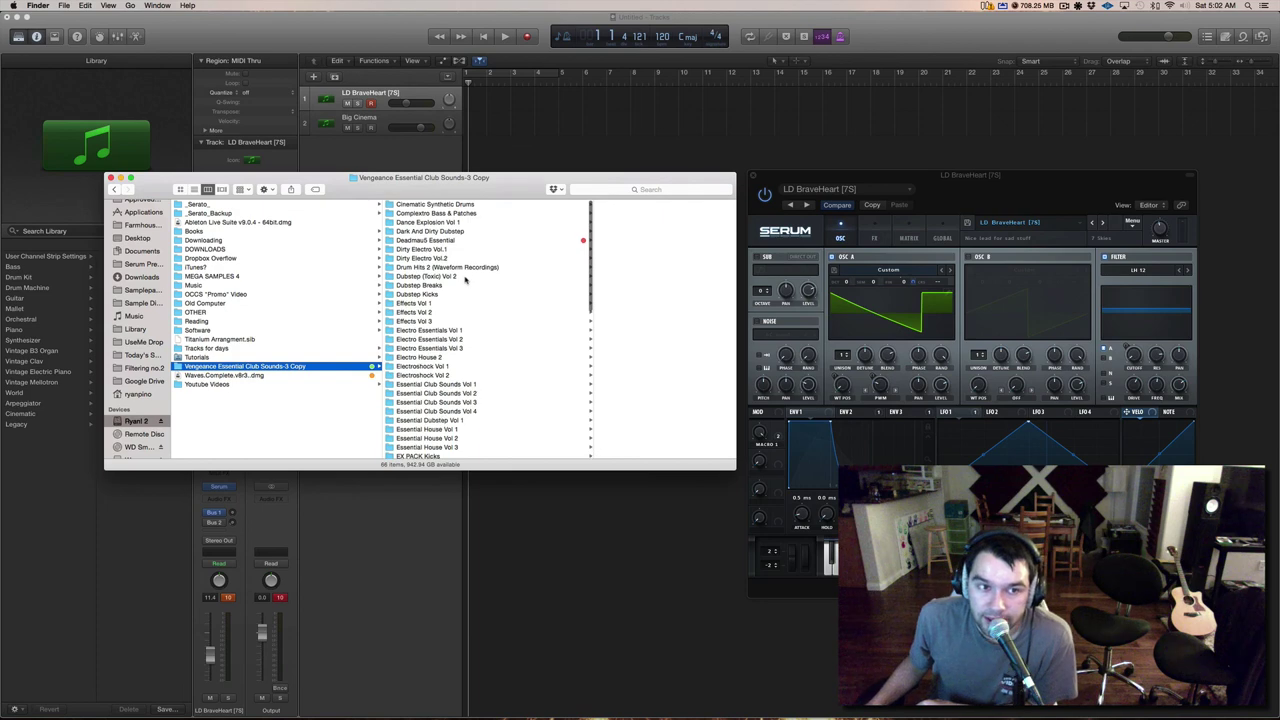
scroll(465, 280, "down", 10)
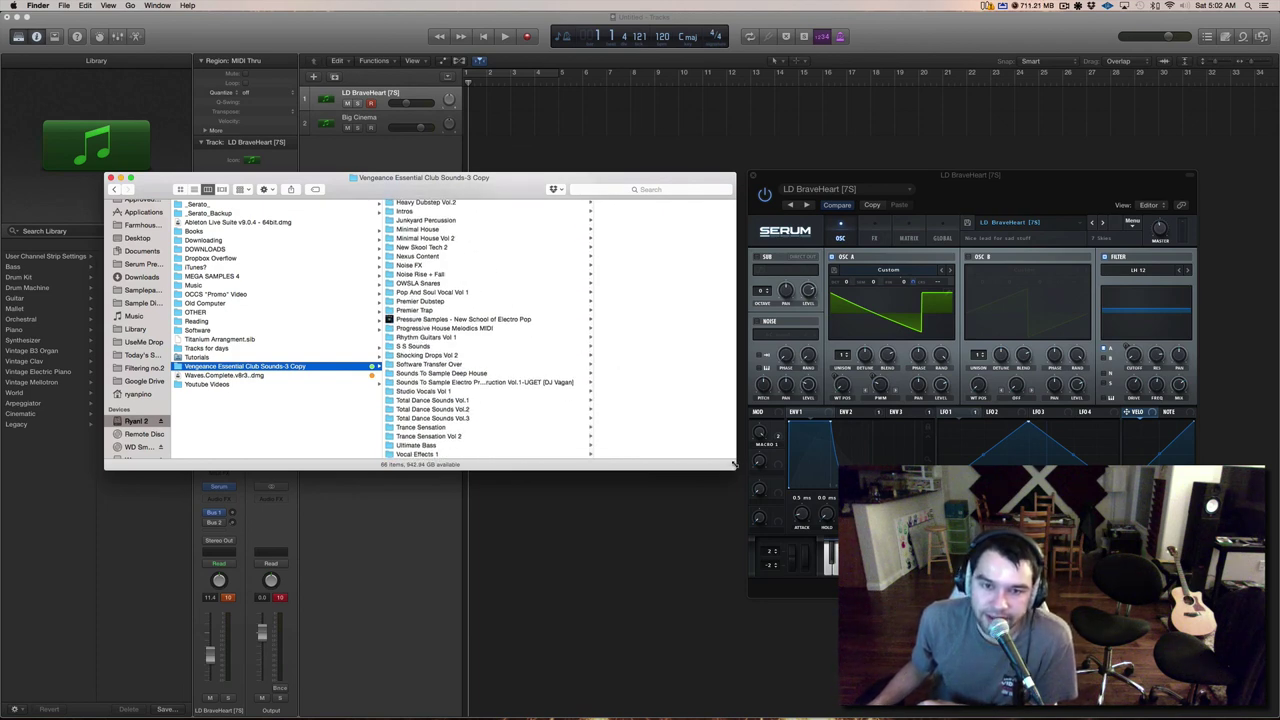
- Reposition and enlarge the Finder window until the whole list of sample packs fits
left_click_drag(737, 466, 788, 696)
left_click_drag(547, 188, 669, 53)
left_click_drag(901, 566, 838, 678)
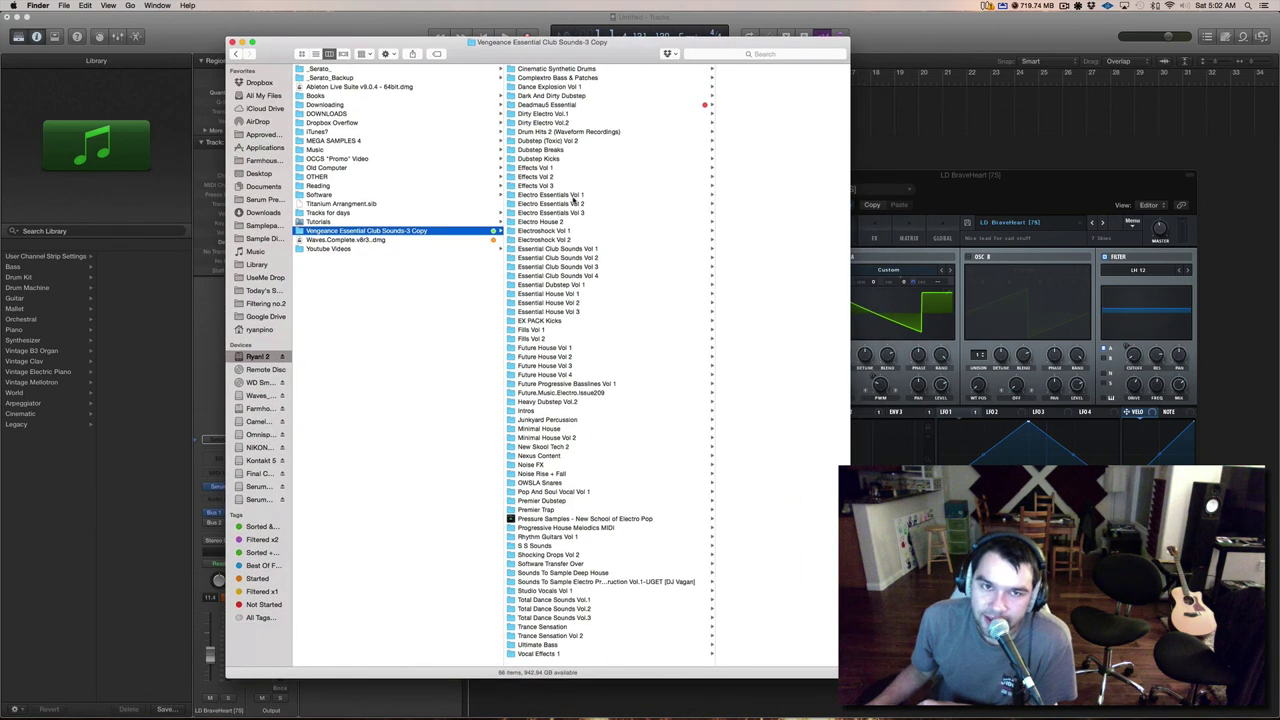
- Open Essential Club Sounds Vol 3, look through the samples in its VEC3 Claps folder, and close the Finder window
left_click(575, 268)
key("Right")
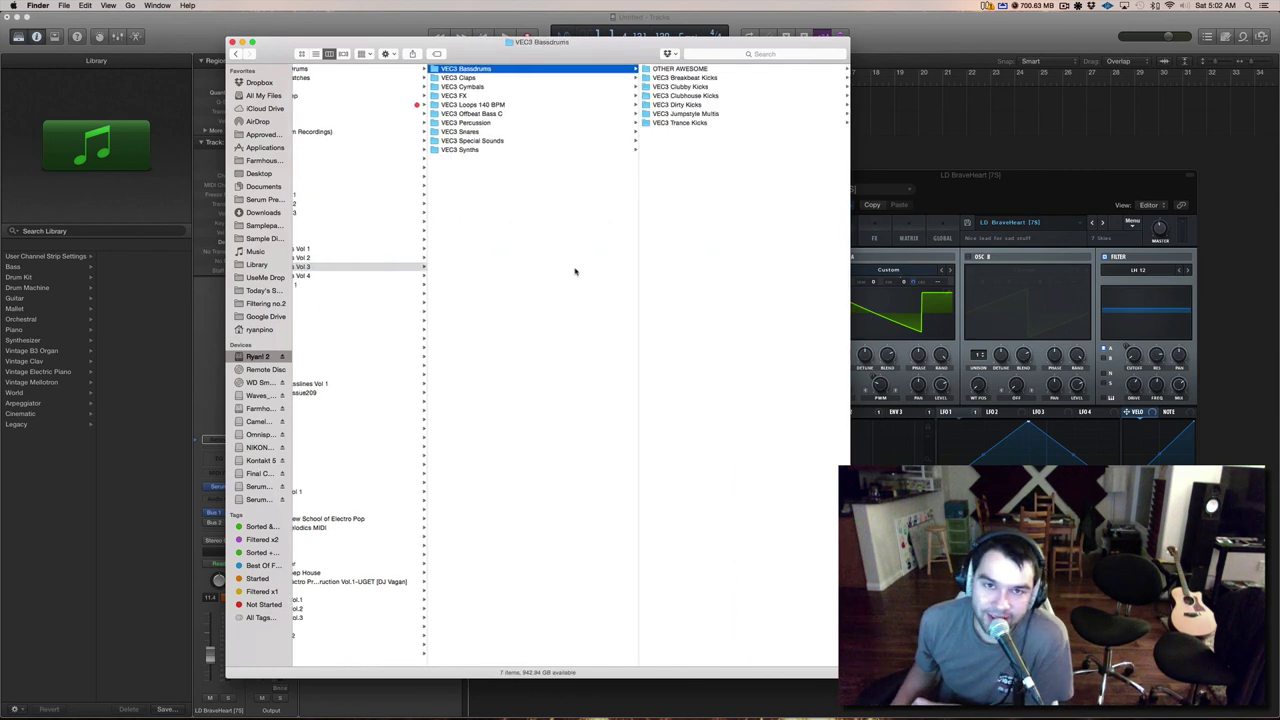
key("Down")
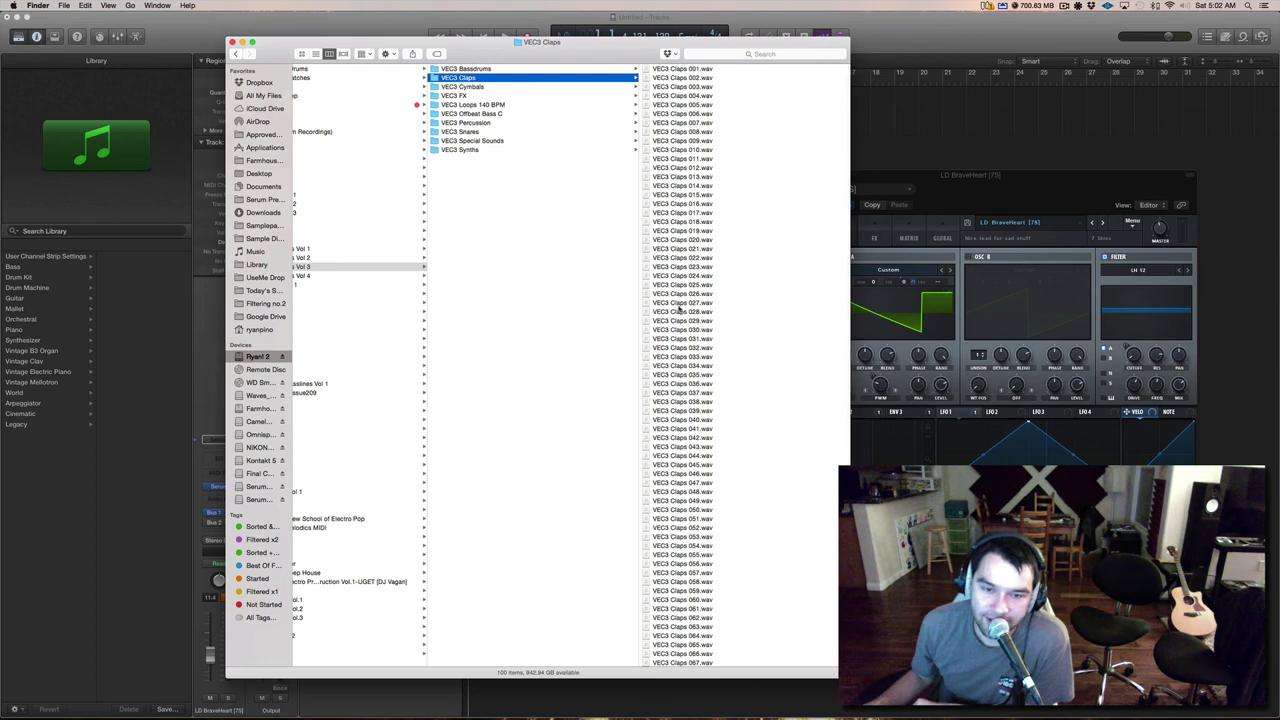
scroll(702, 318, "down", 5)
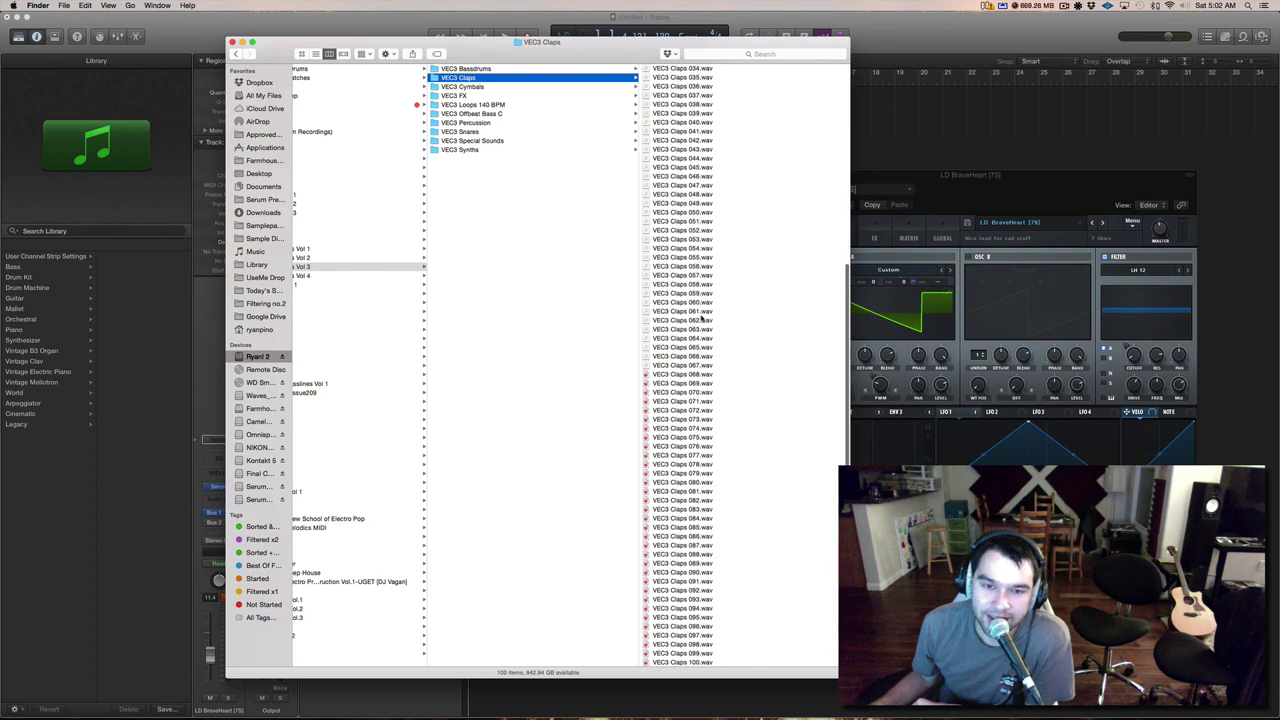
scroll(650, 318, "left", 3)
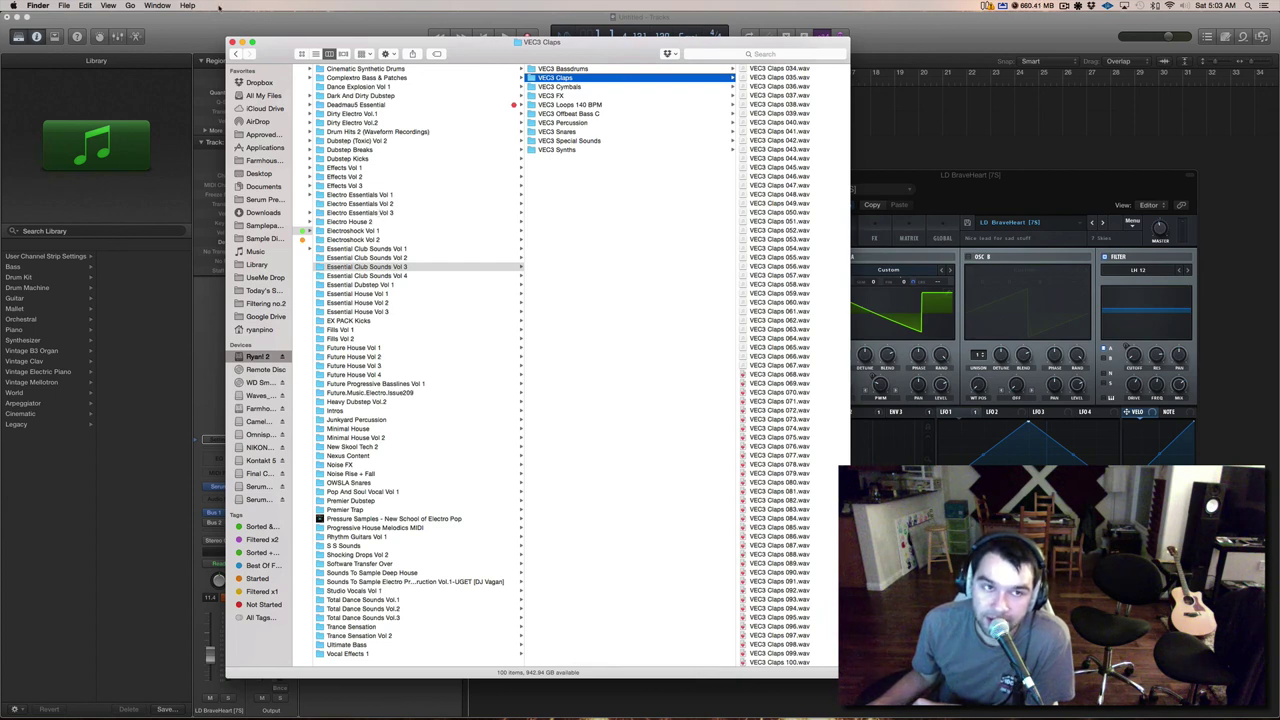
left_click(232, 42)
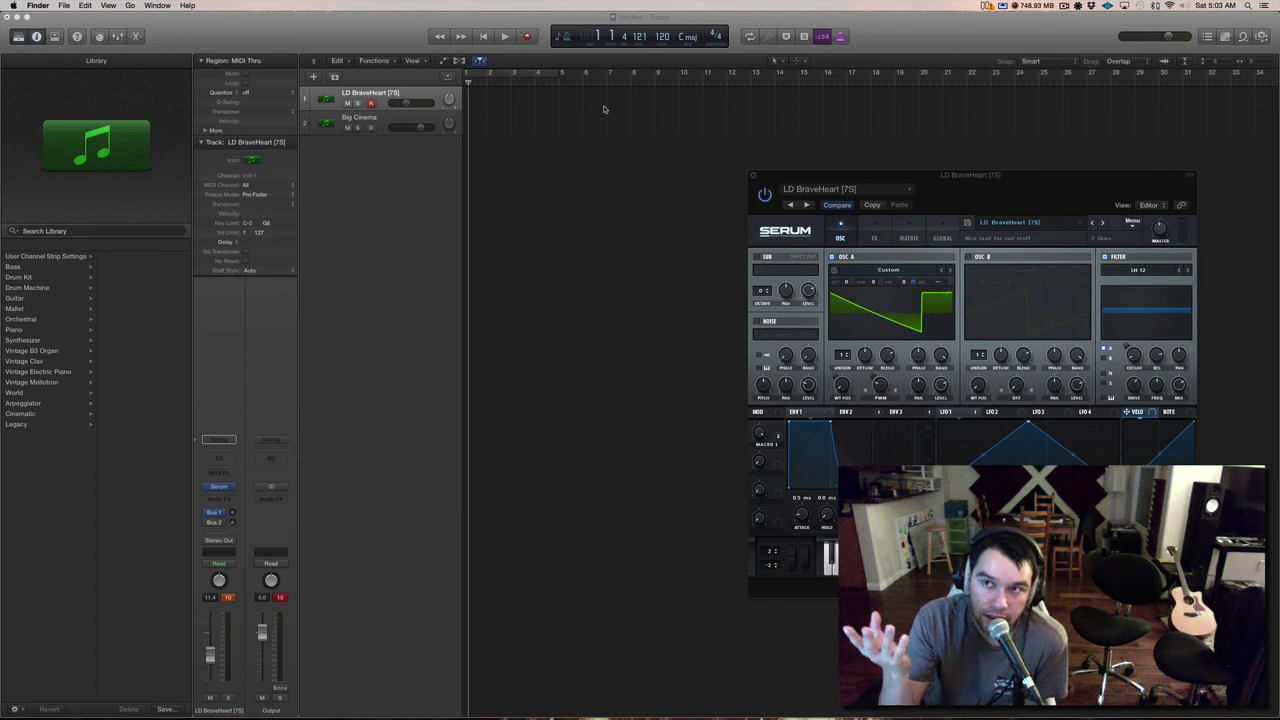
scroll(603, 109, "right", 1)
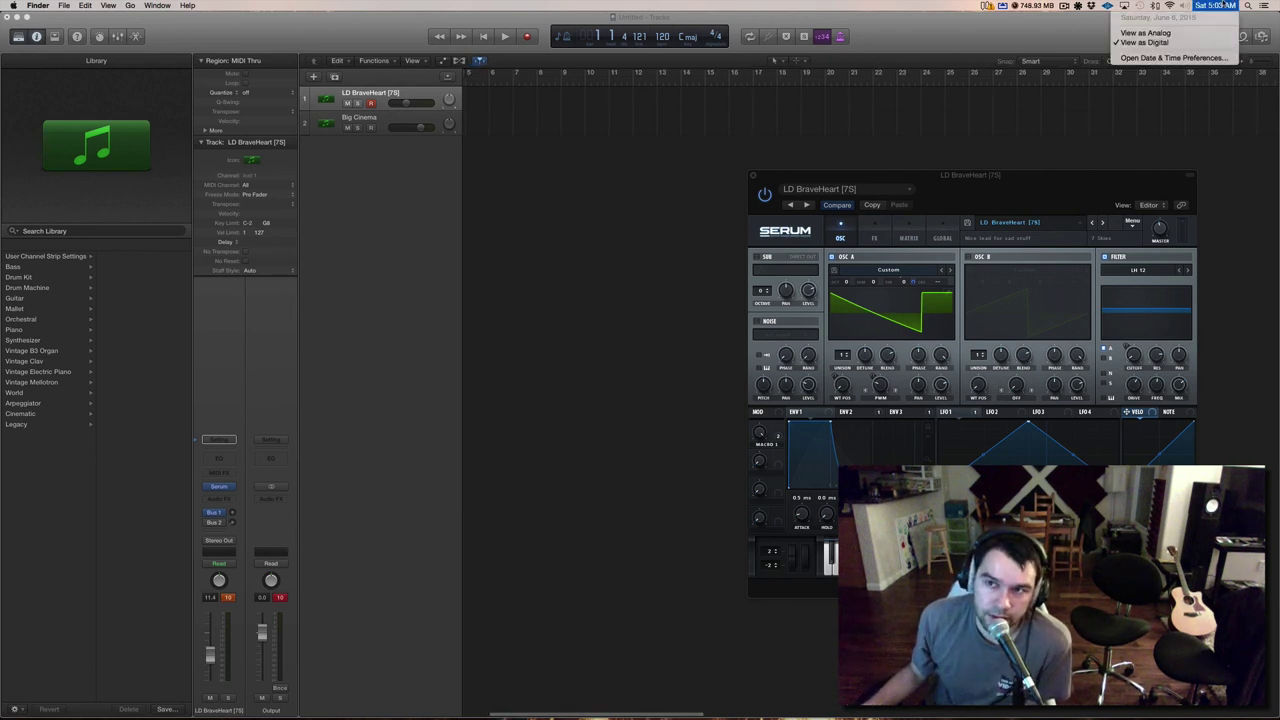
scroll(453, 156, "left", 2)
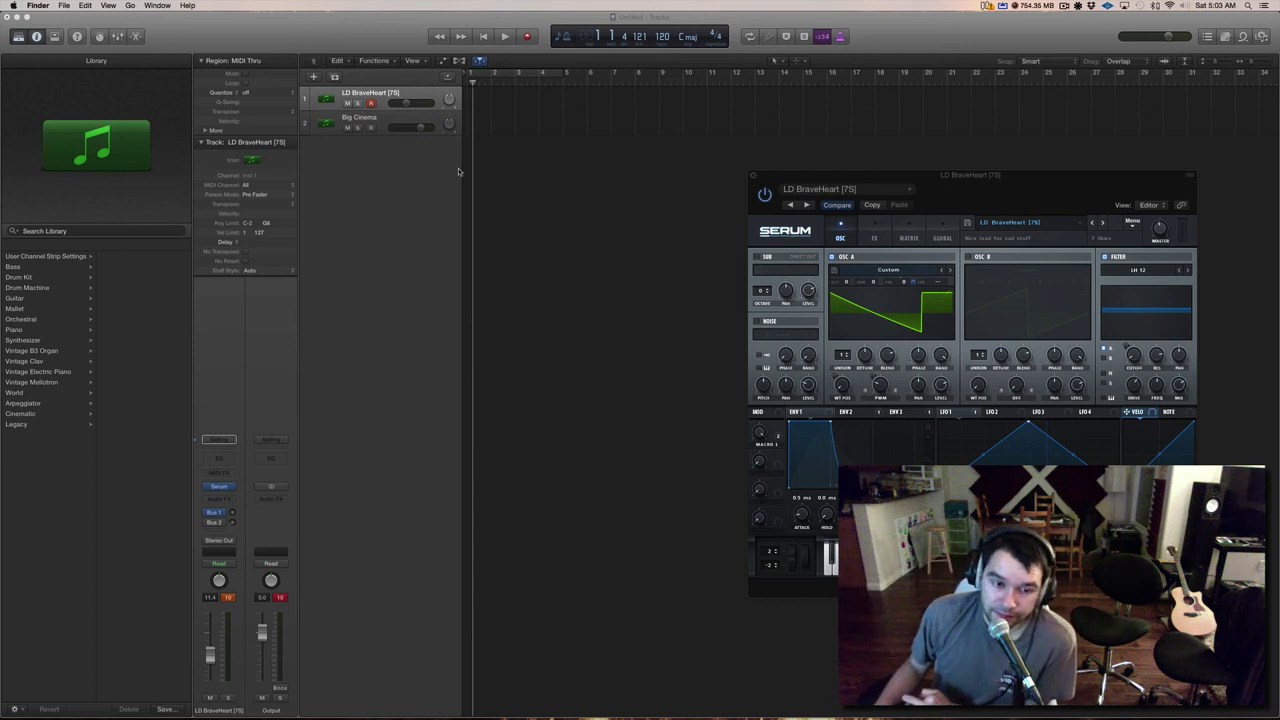
left_click(1064, 5)
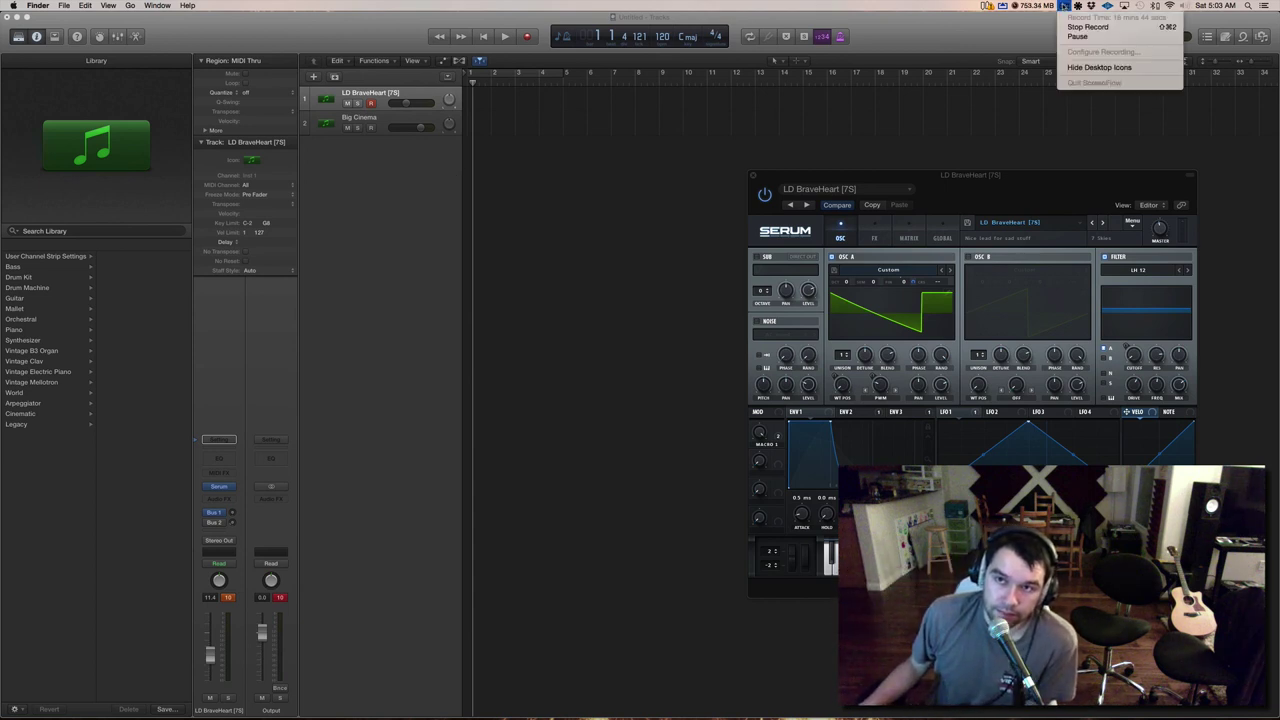